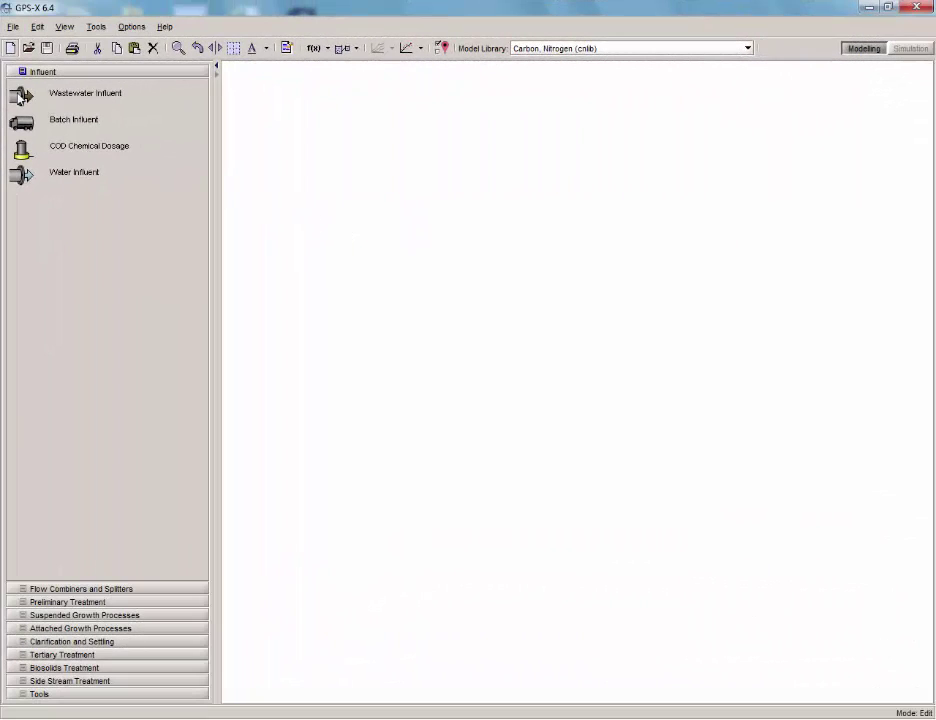
- Place a Wastewater Influent object on the blank drawing board
left_click_drag(18, 97, 338, 252)
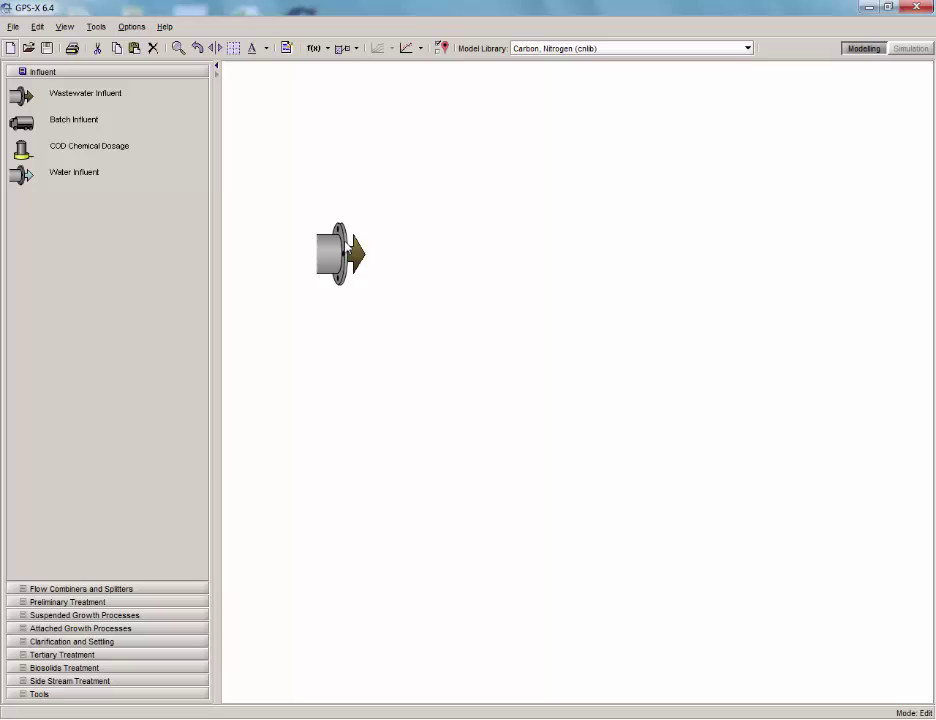
- Add a control splitter, 2-flow combiner, plug-flow tank and rectangular secondary clarifier to the layout
left_click(115, 588)
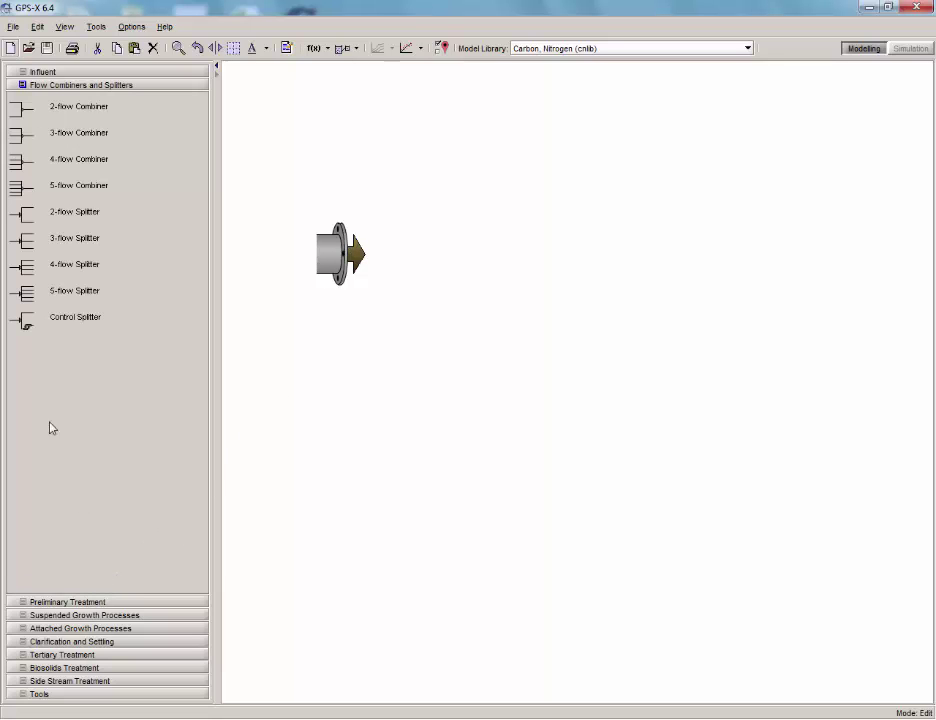
left_click_drag(19, 317, 458, 267)
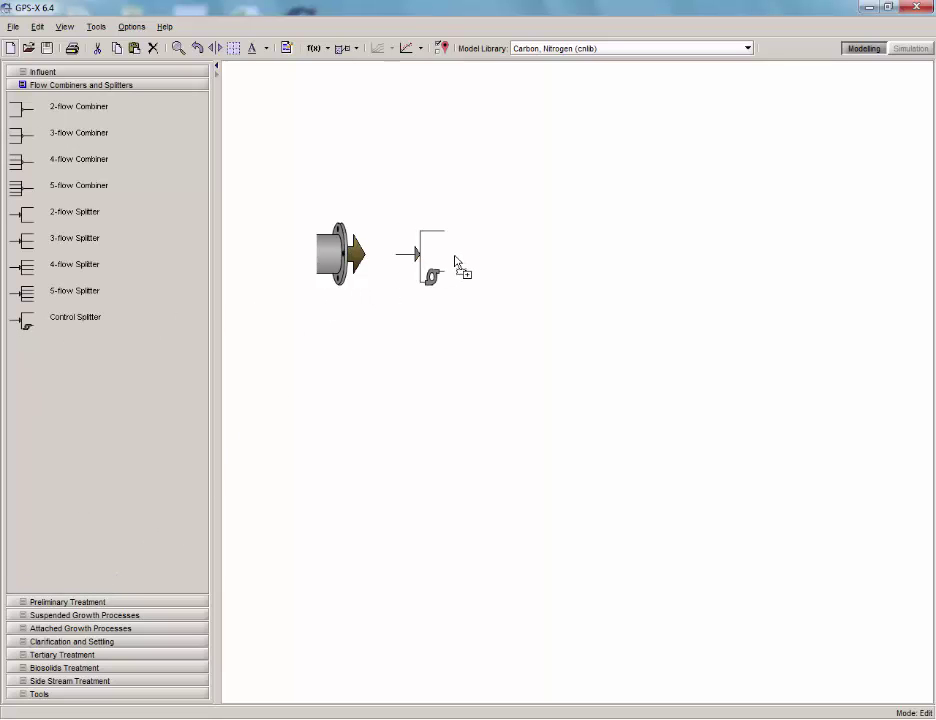
left_click_drag(33, 109, 796, 270)
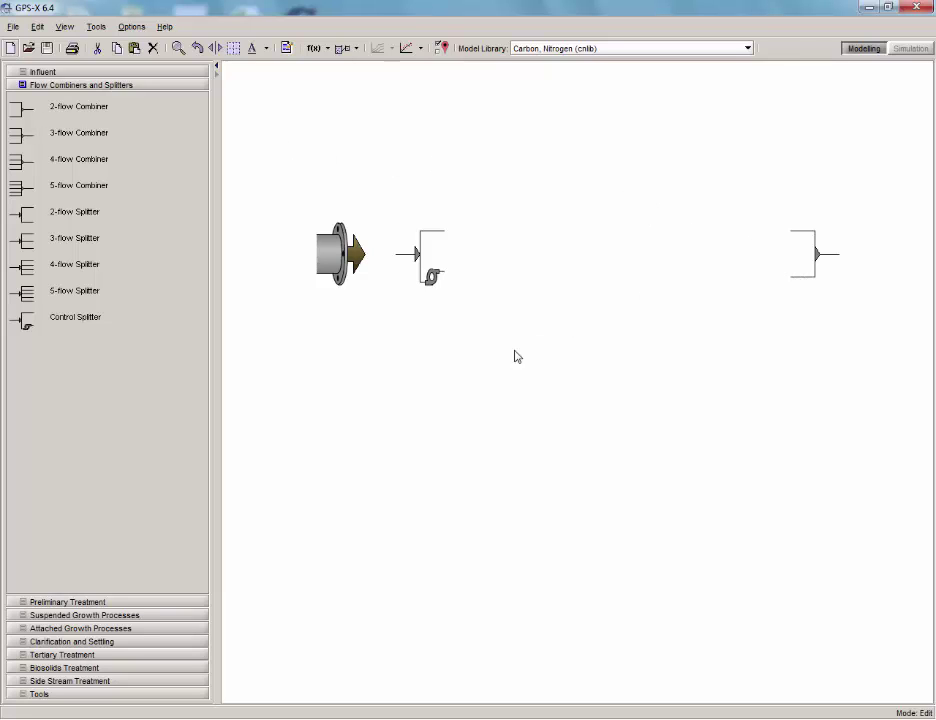
left_click(115, 615)
left_click_drag(20, 186, 493, 378)
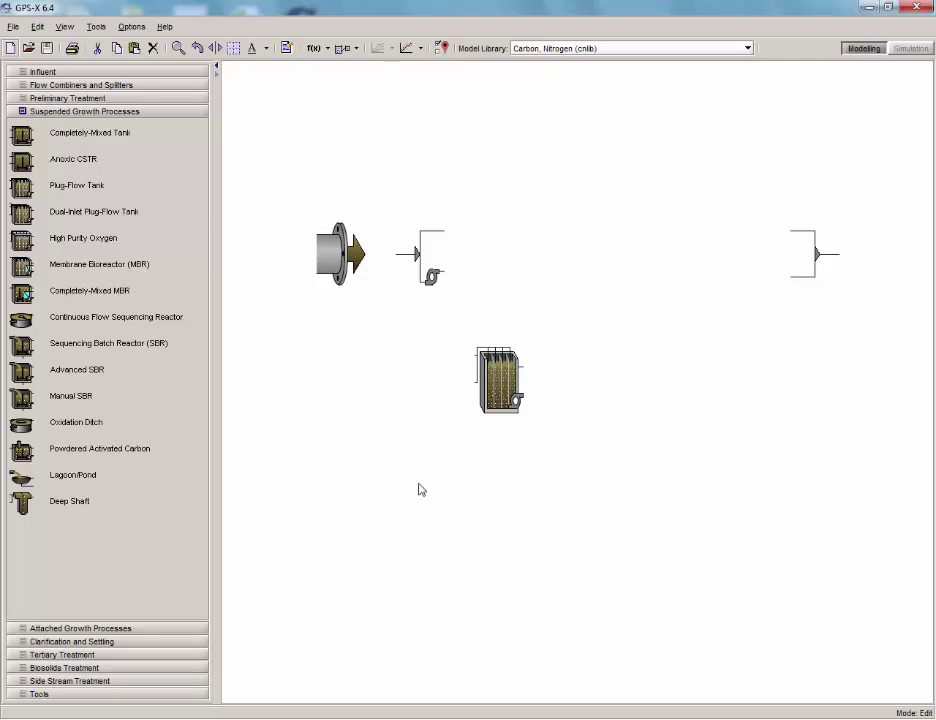
left_click(161, 642)
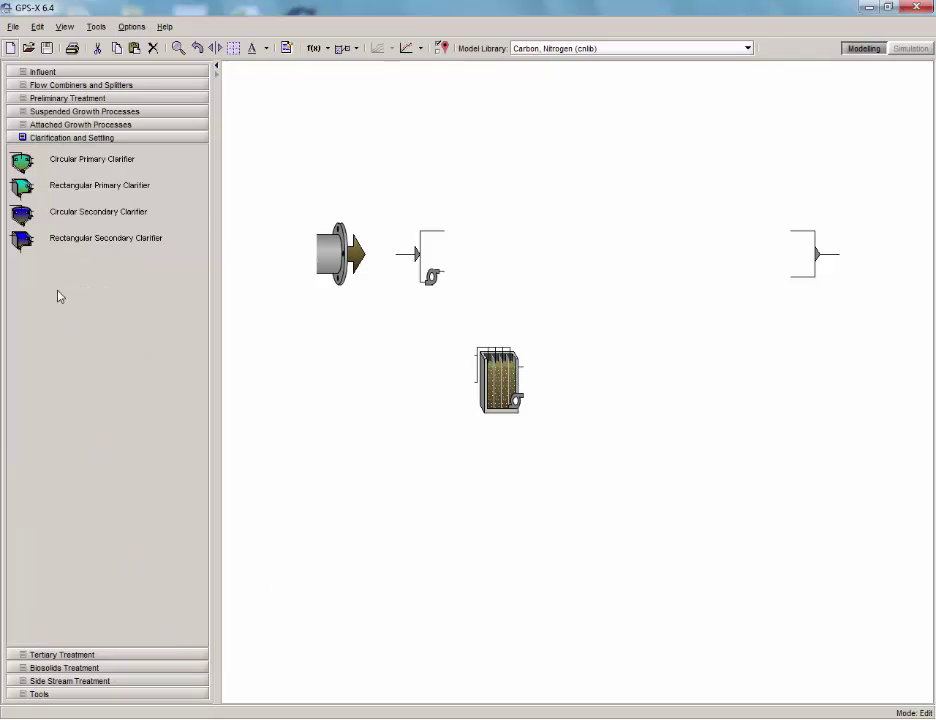
left_click_drag(33, 242, 662, 390)
- Connect influent, splitter, tank, clarifier and combiner, recycling clarifier underflow back to the tank
left_click_drag(368, 256, 790, 240)
left_click_drag(441, 278, 472, 355)
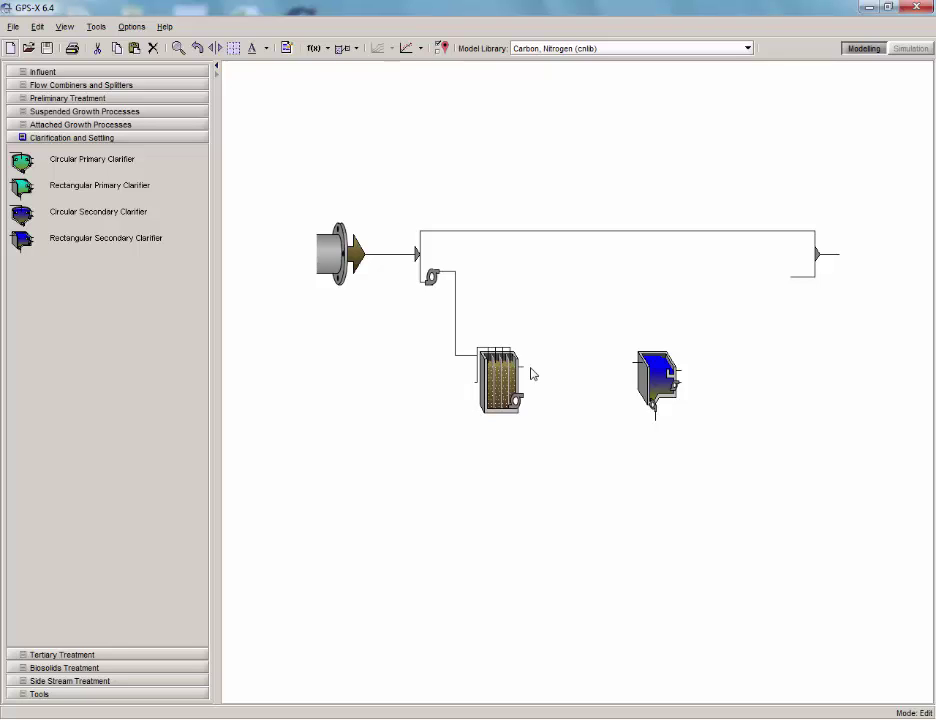
left_click_drag(528, 370, 637, 365)
left_click_drag(655, 420, 468, 392)
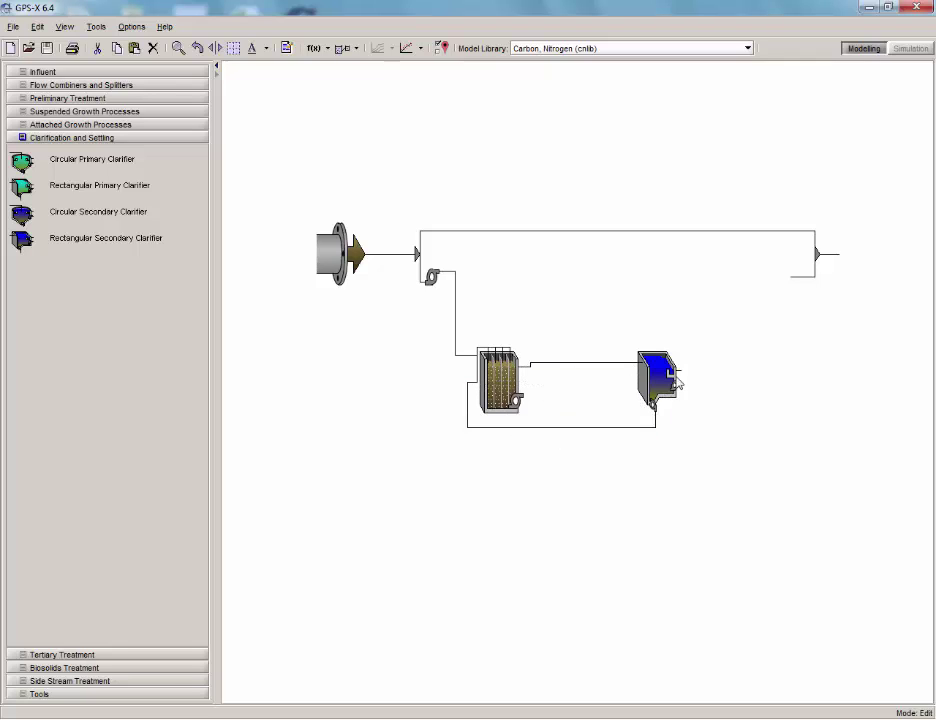
left_click_drag(684, 376, 779, 278)
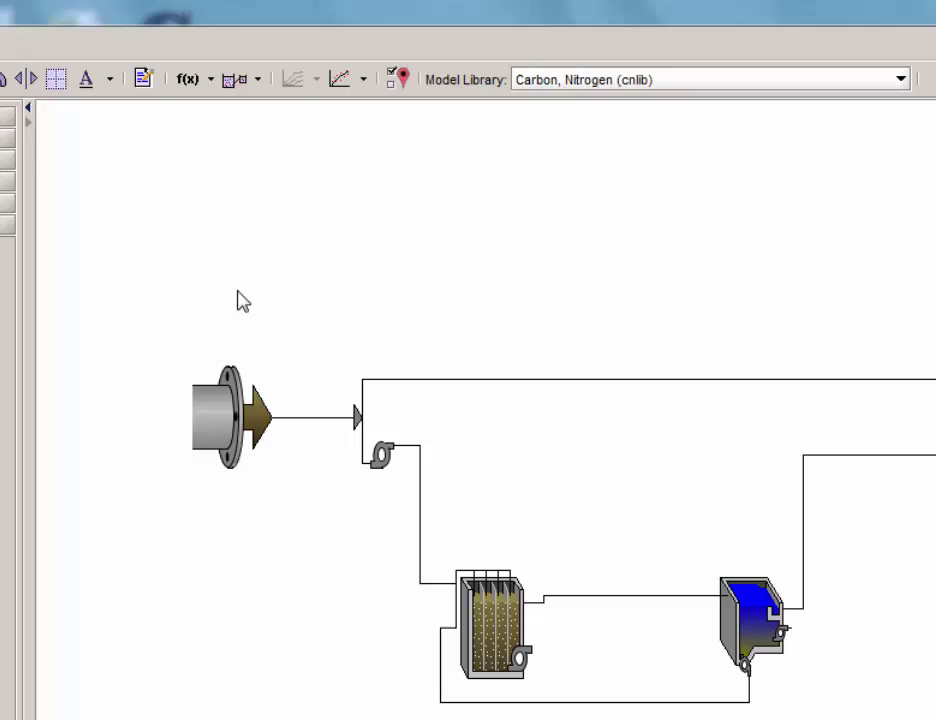
- Show stream labels and name the influent 'Raw Influent' with stream raw
left_click(109, 84)
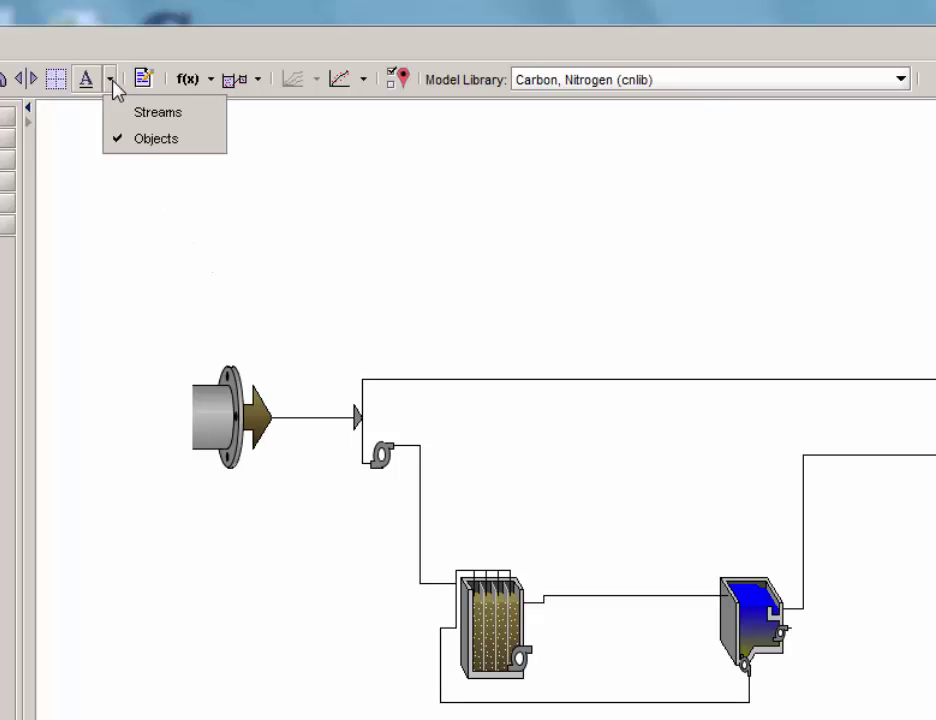
left_click(150, 112)
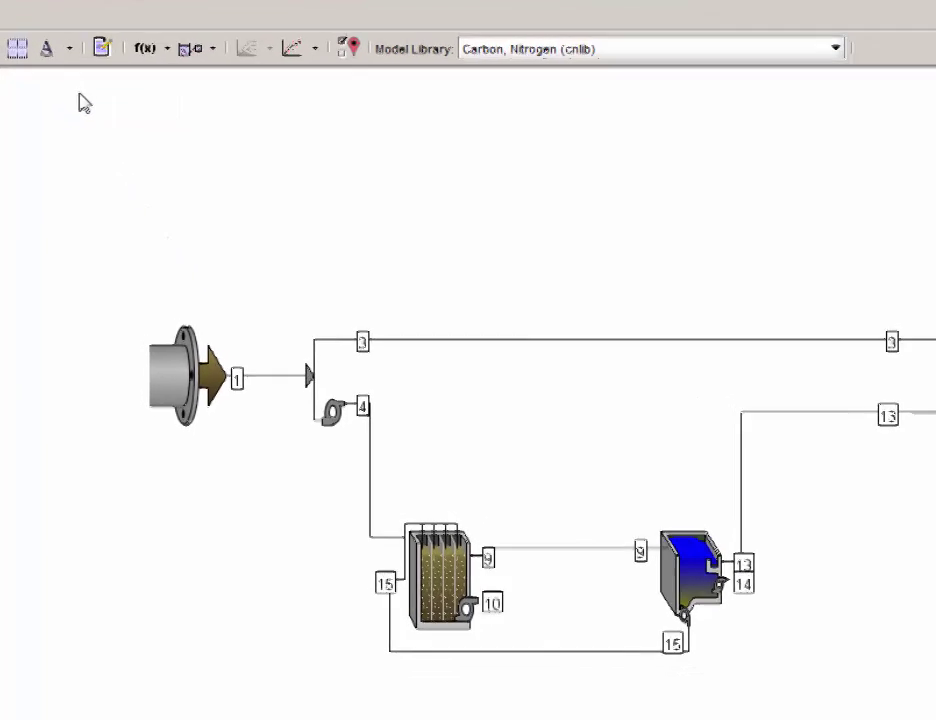
right_click(80, 288)
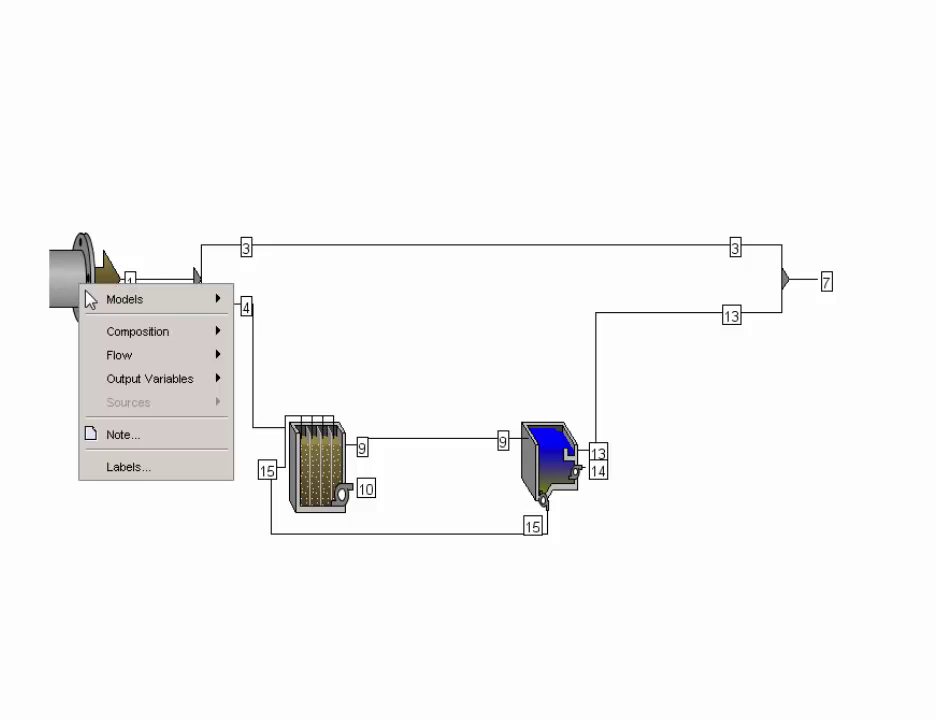
left_click(104, 467)
type("R")
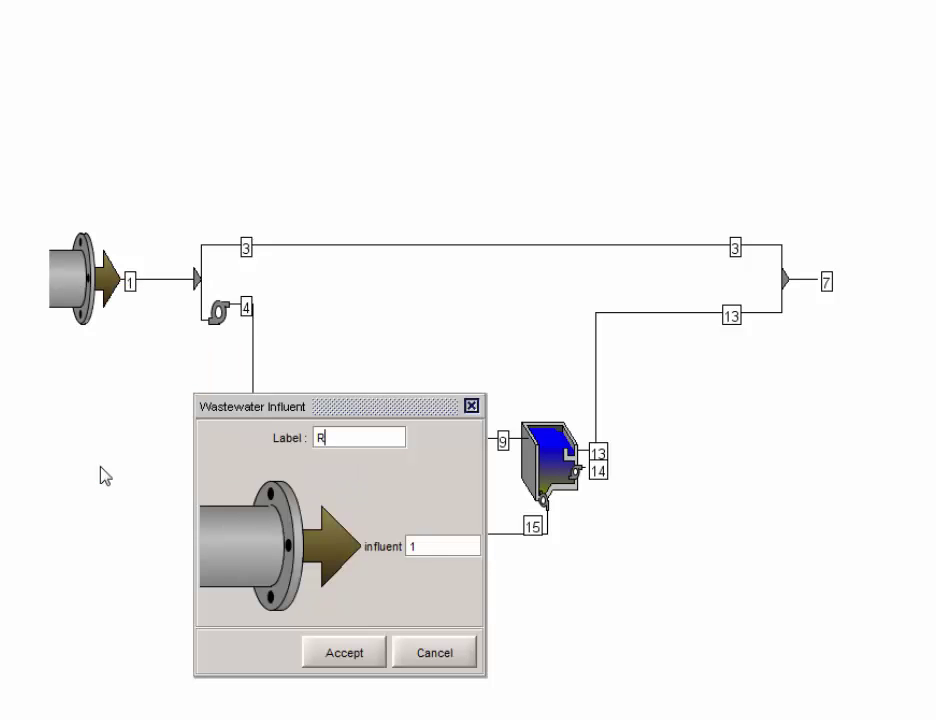
type("aw (nfluent")
key("Tab")
type("raw")
left_click(376, 648)
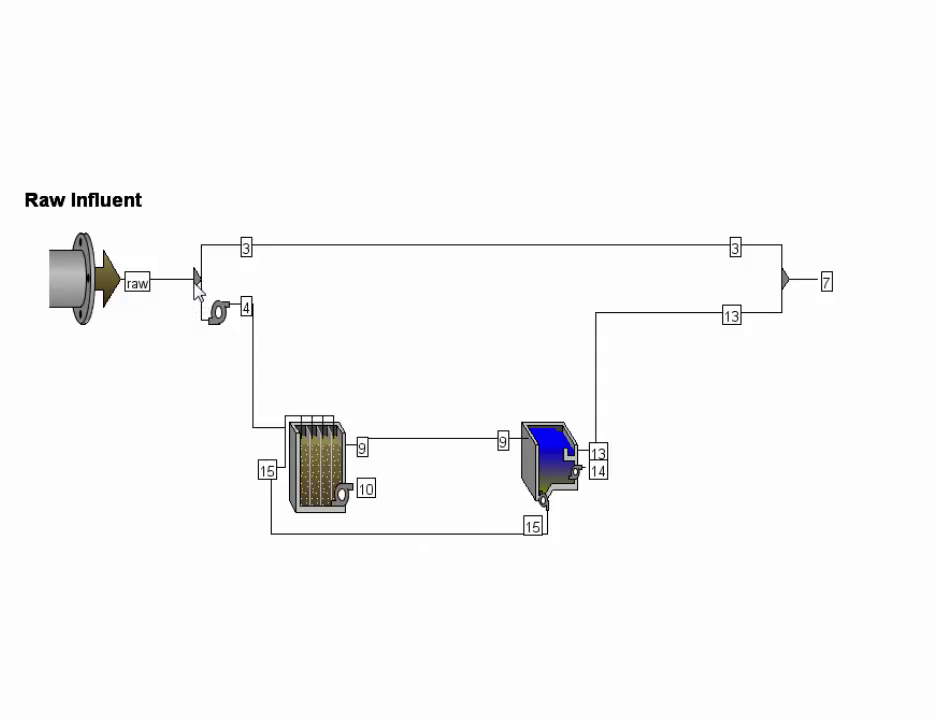
- Name the splitter's overflow stream bypass and its pump stream inf
right_click(197, 296)
left_click(272, 466)
key("Tab")
type("bypass")
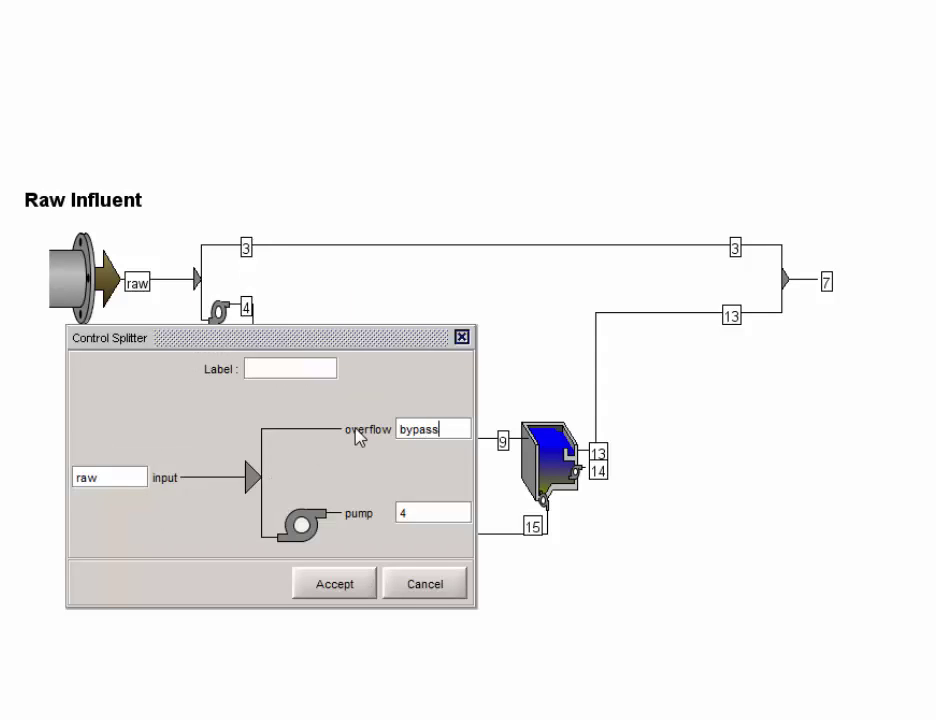
key("Tab")
type("inf")
left_click(363, 583)
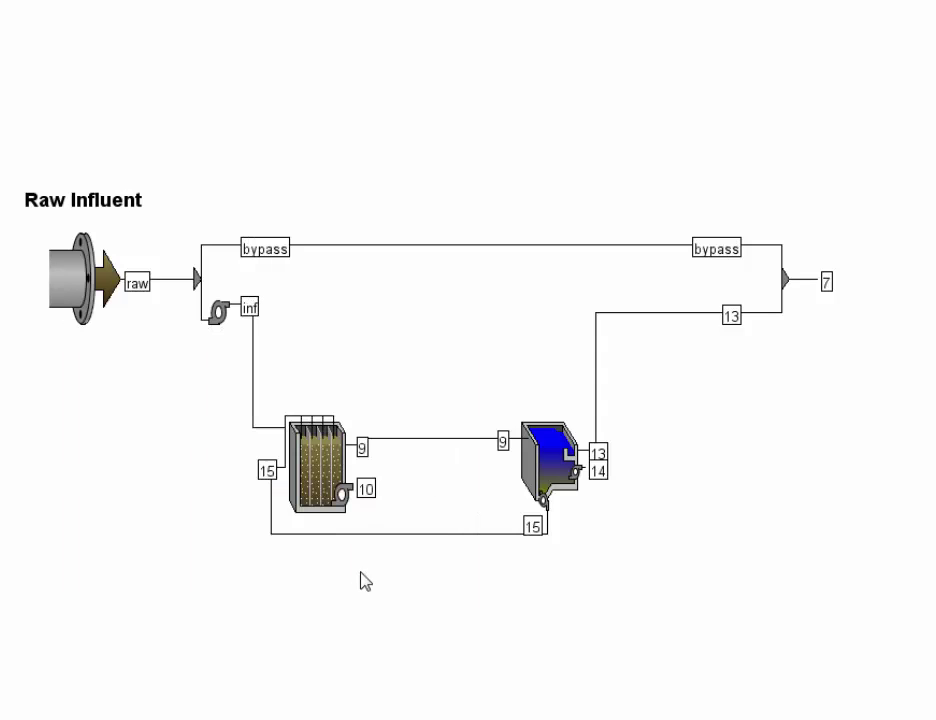
- Title the tank 'Aeration' with streams mlss, pmp and ras
right_click(314, 462)
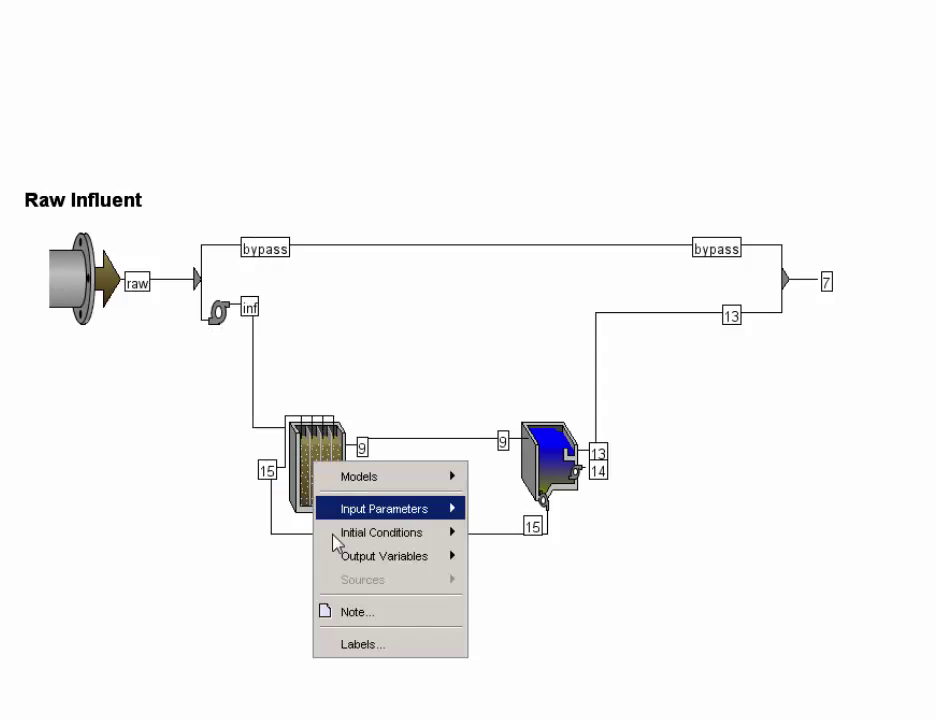
left_click(340, 643)
type("Aeration")
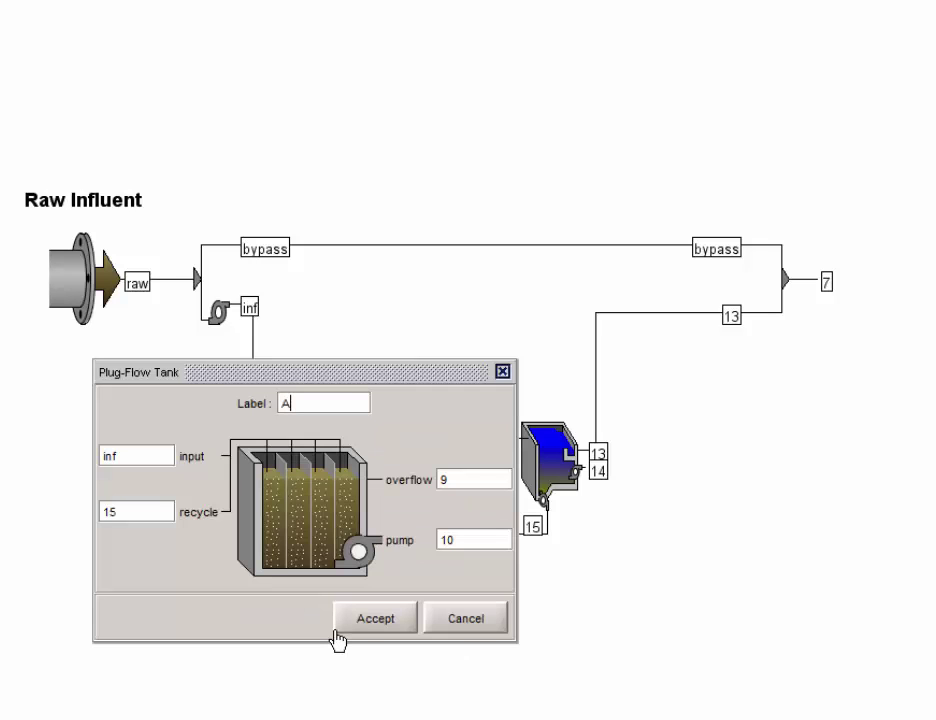
key("Tab")
type("miss")
key("Tab")
type("pmp")
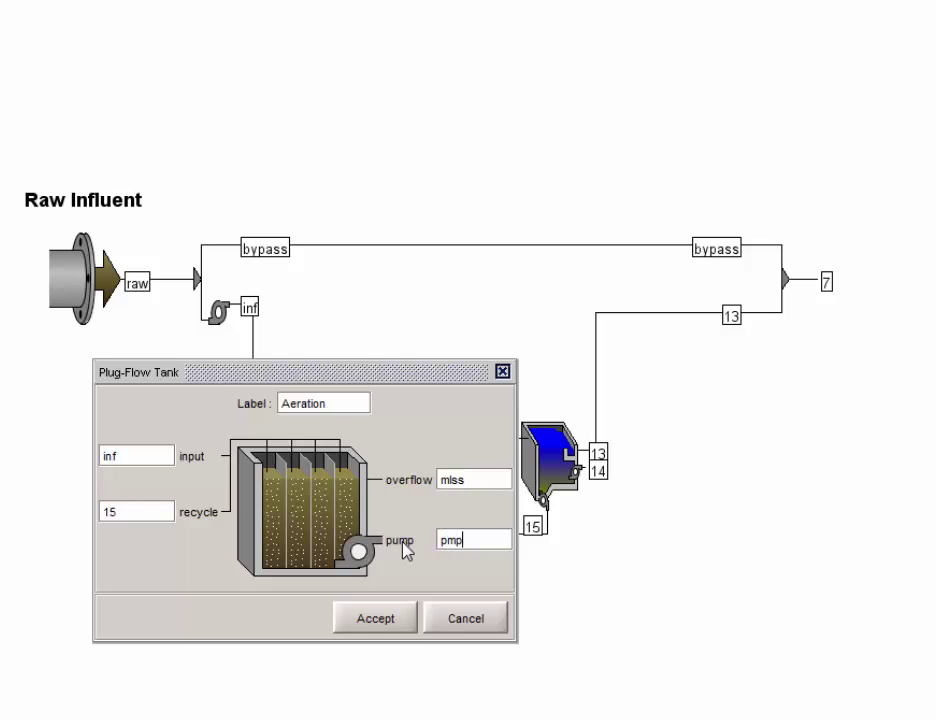
key("Tab")
type("ras")
left_click(409, 620)
- Title the clarifier 'Final Clarifier' with overflow stream se and pump stream was
right_click(548, 476)
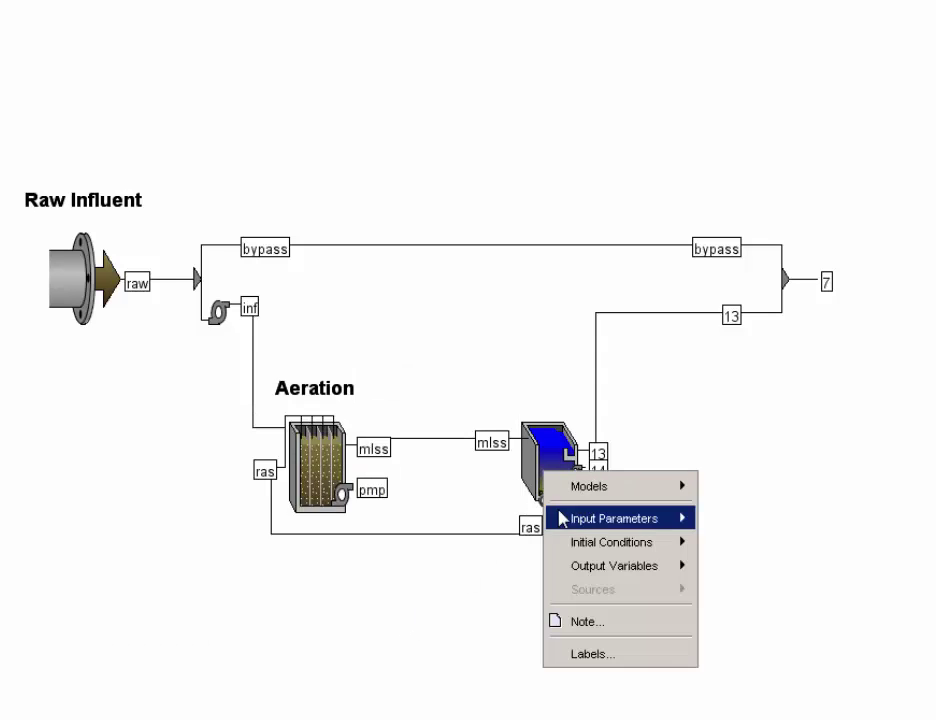
left_click(552, 656)
type("Final Clarif")
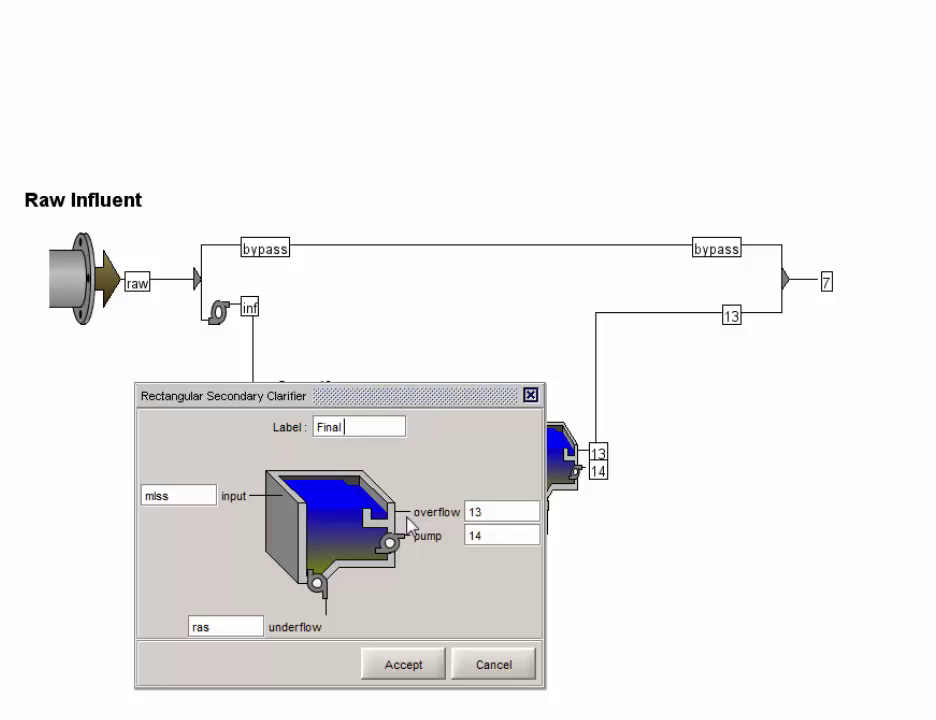
type("ier")
double_click(472, 512)
type("se")
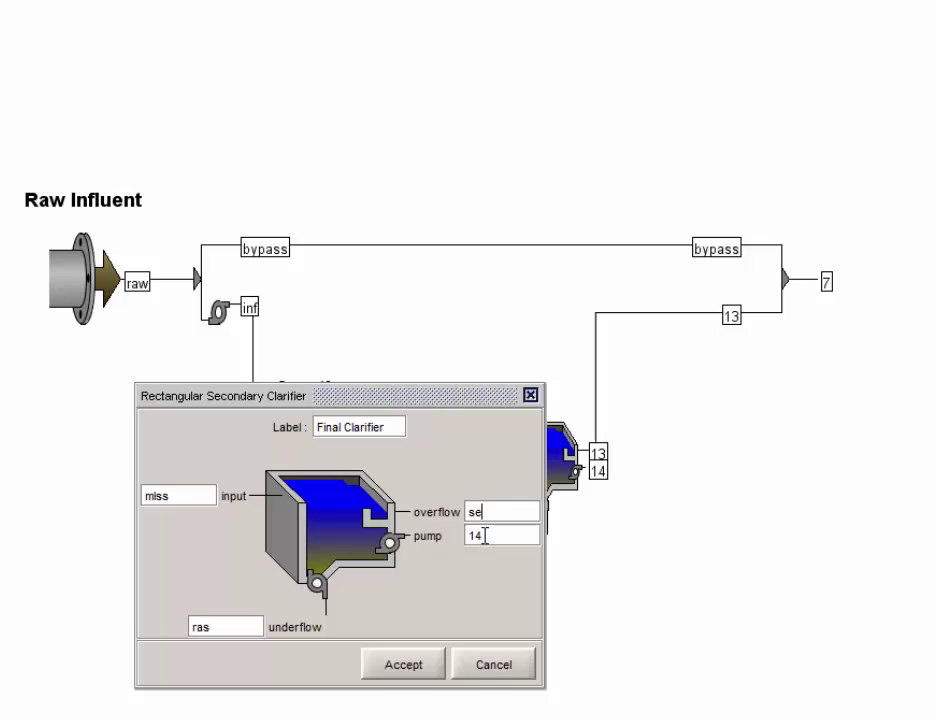
double_click(484, 536)
type("was")
left_click(424, 664)
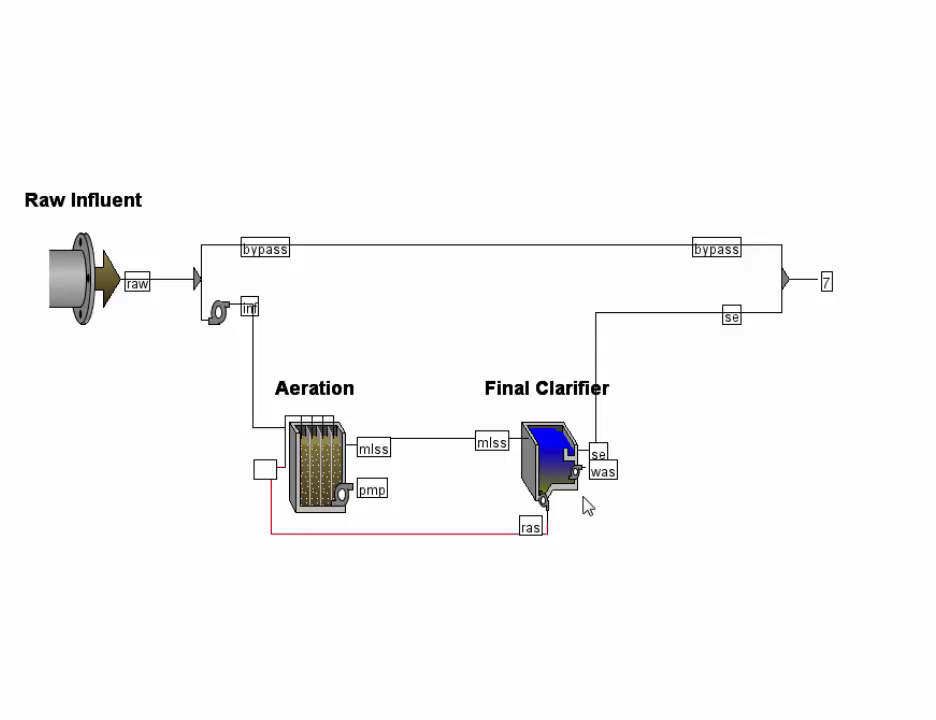
- Rename the combiner's output stream to finaleff
right_click(786, 281)
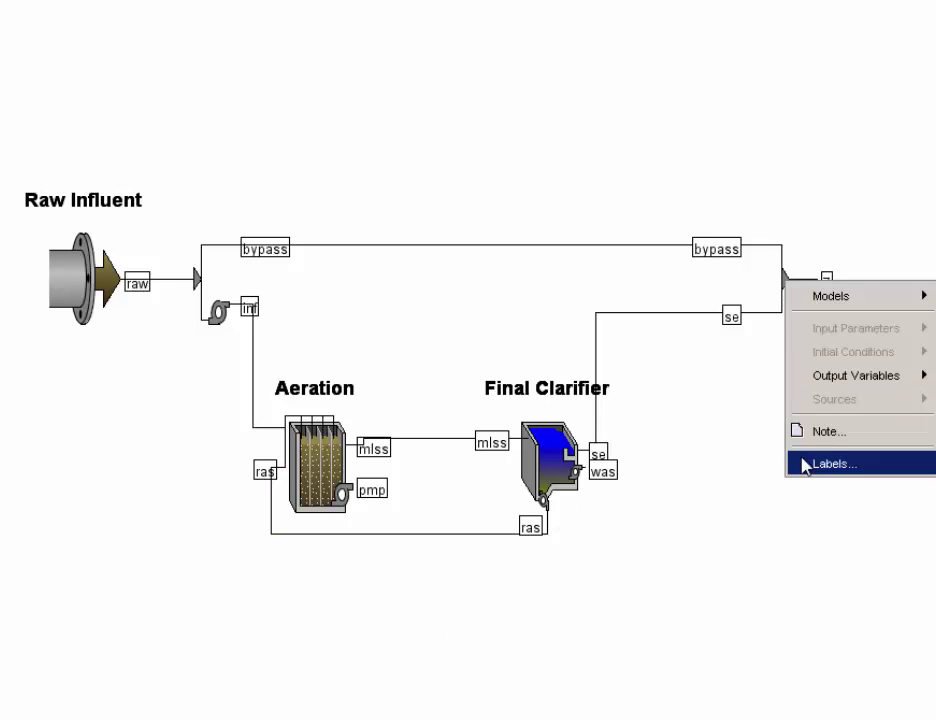
left_click(820, 463)
double_click(430, 477)
type("finaleff")
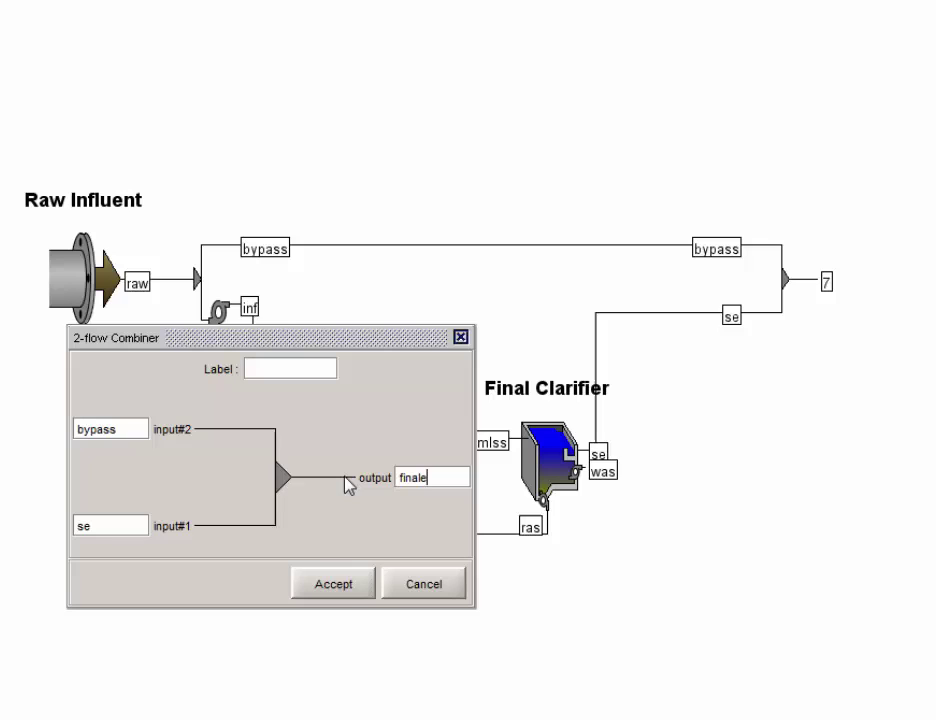
left_click(362, 585)
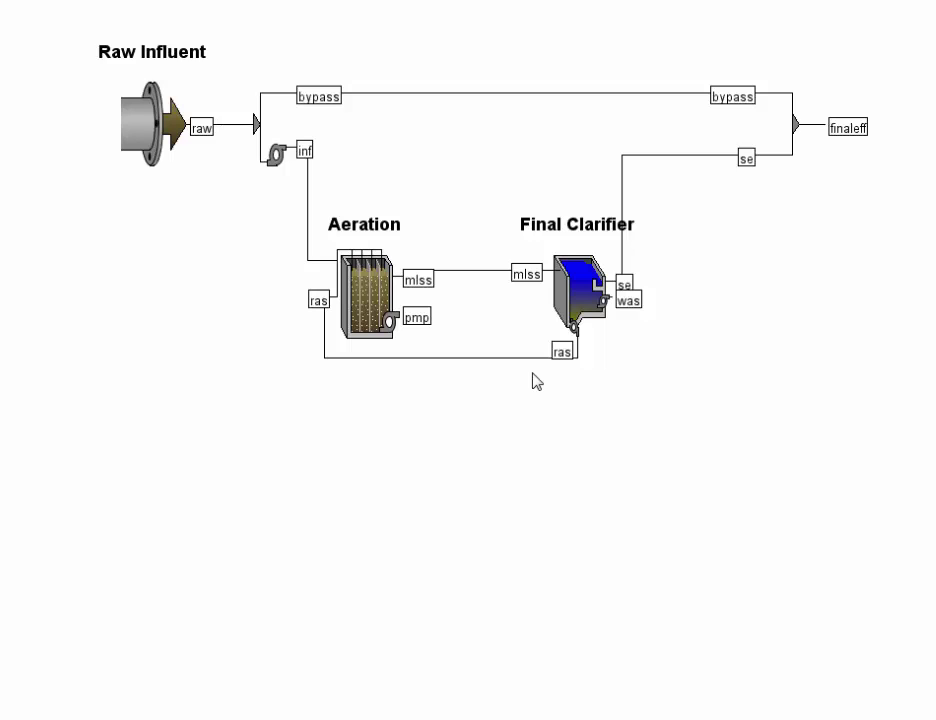
right_click(577, 300)
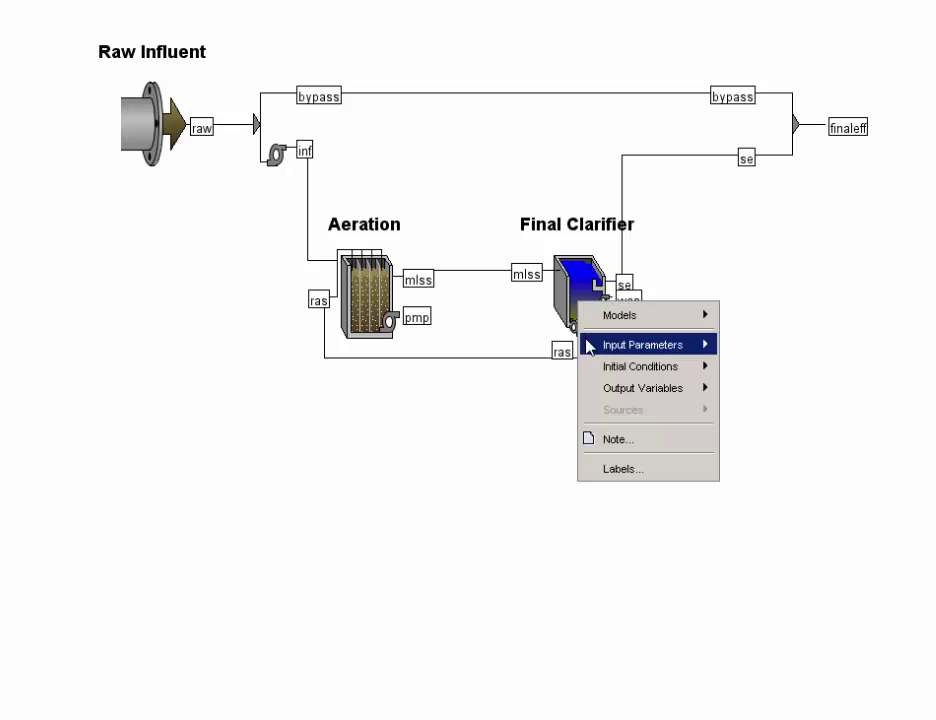
- Make the clarifier's return sludge proportional to stream inf and set was pumped flow to 100 m3/d
mouse_move(600, 345)
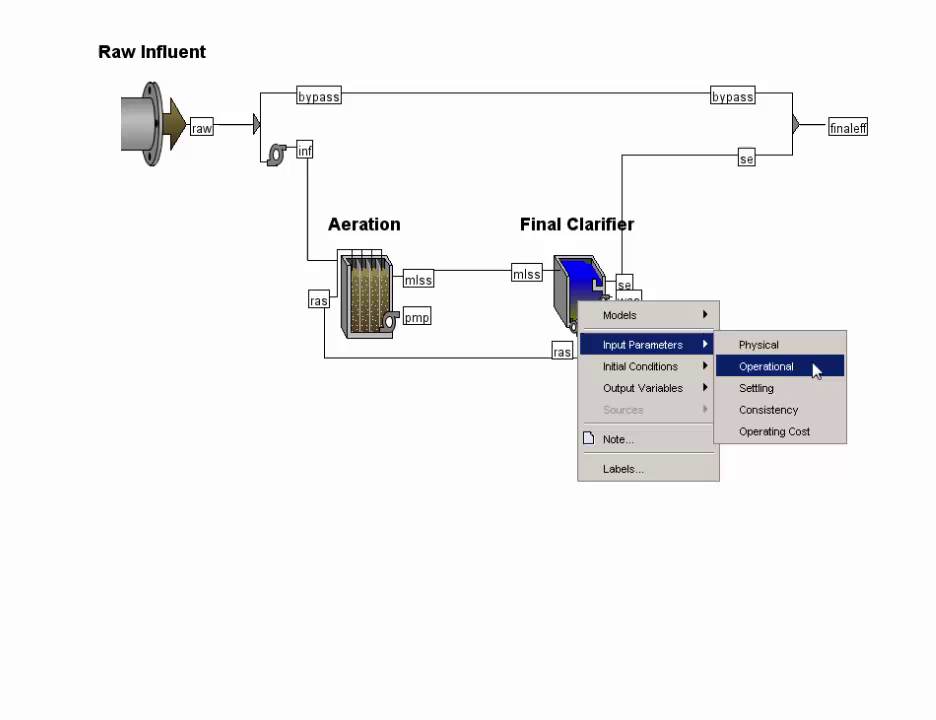
left_click(815, 371)
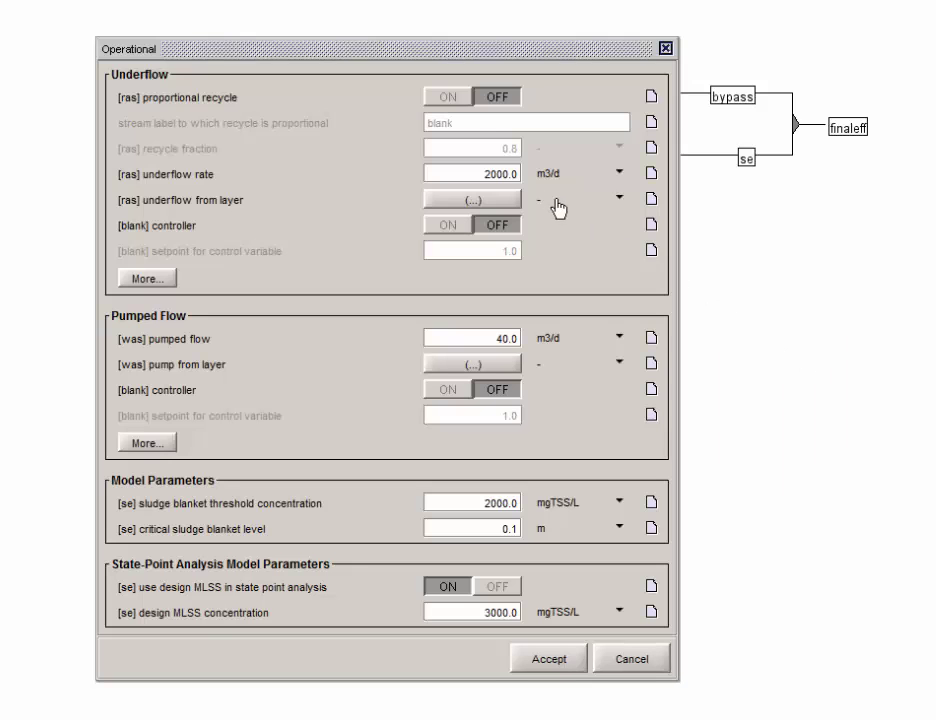
left_click(447, 98)
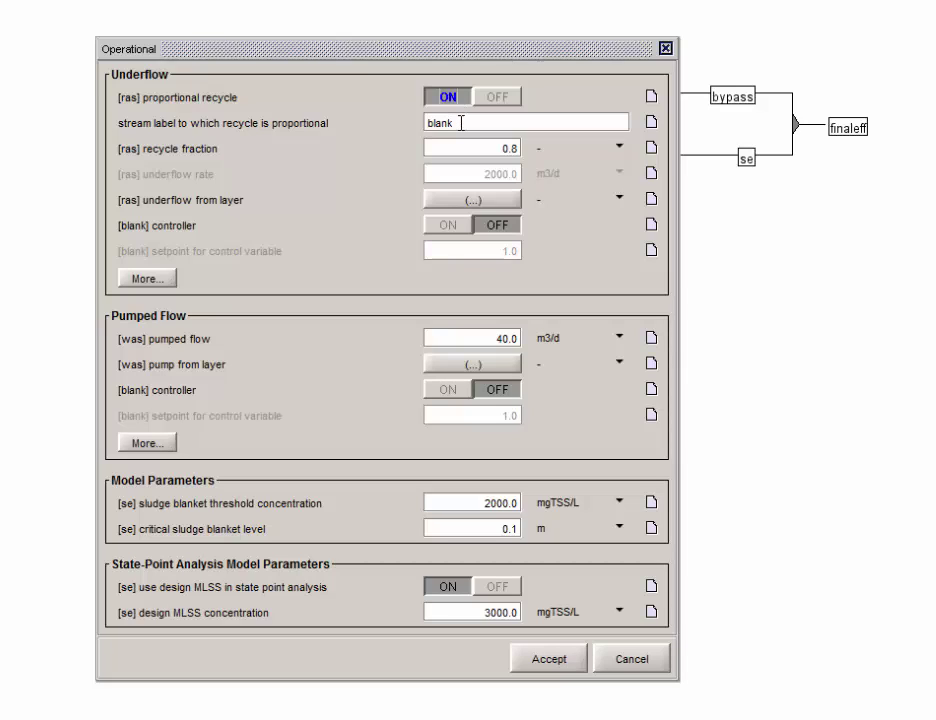
double_click(462, 122)
type("inf")
double_click(493, 331)
type("100")
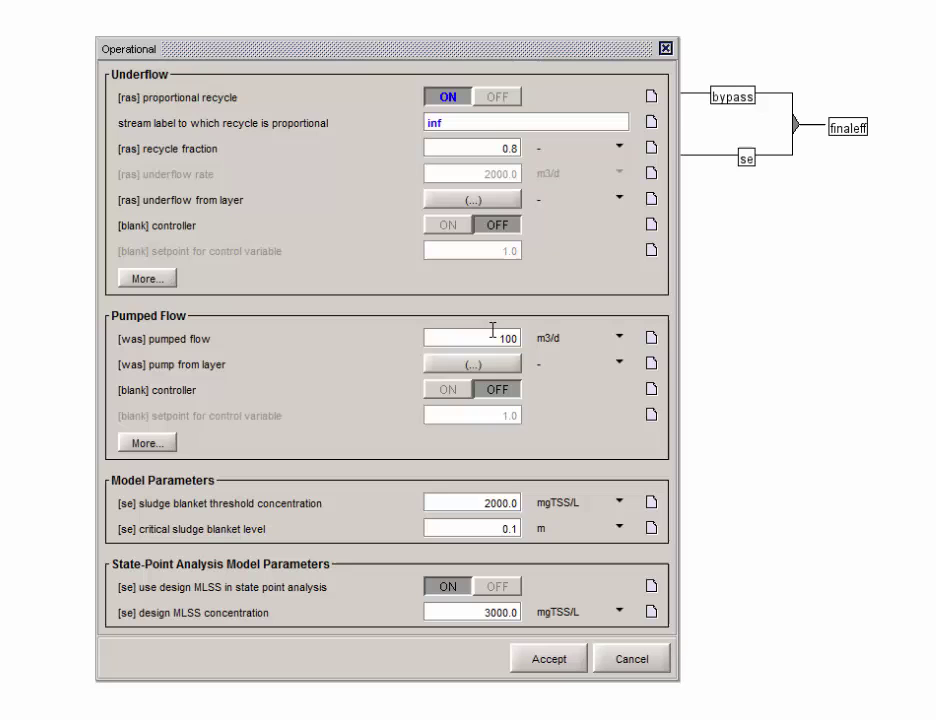
left_click(549, 659)
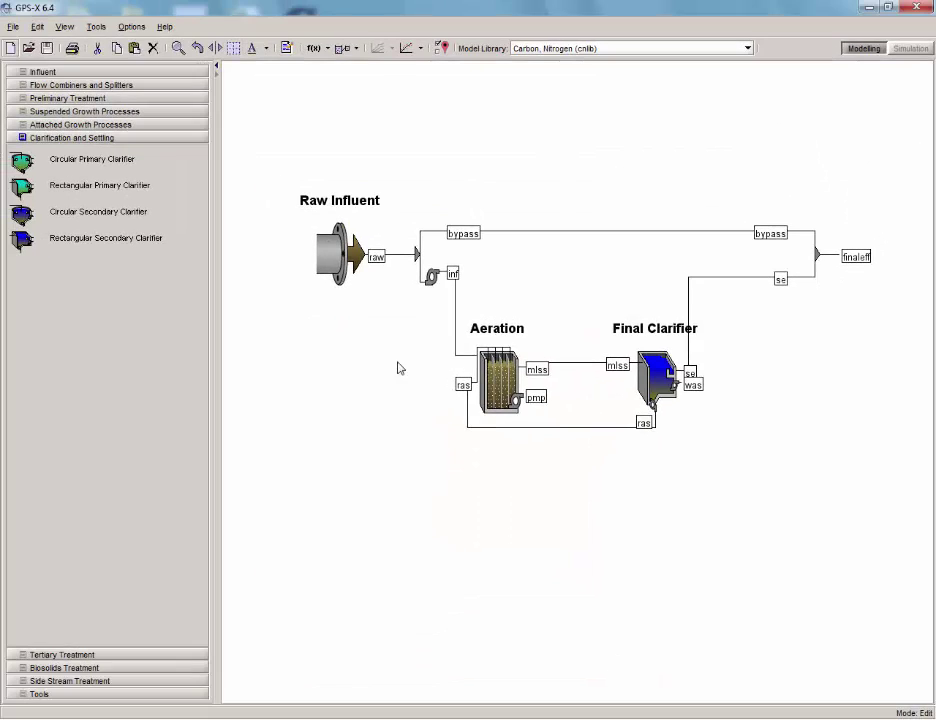
- Save the layout as a new file named 'Tuto'
left_click(13, 26)
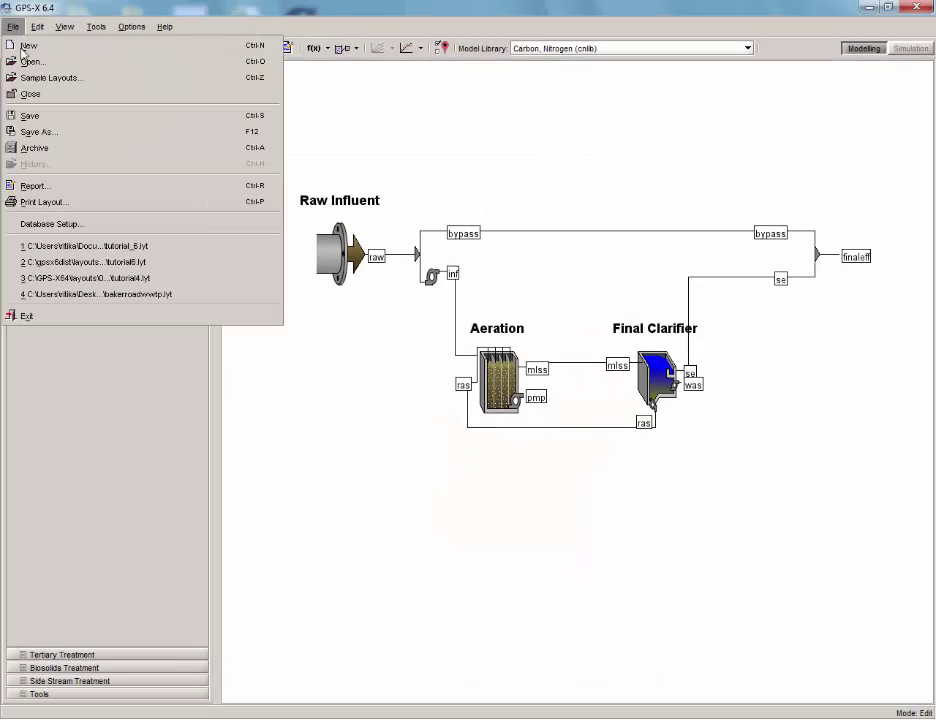
left_click(32, 131)
type("Tuto")
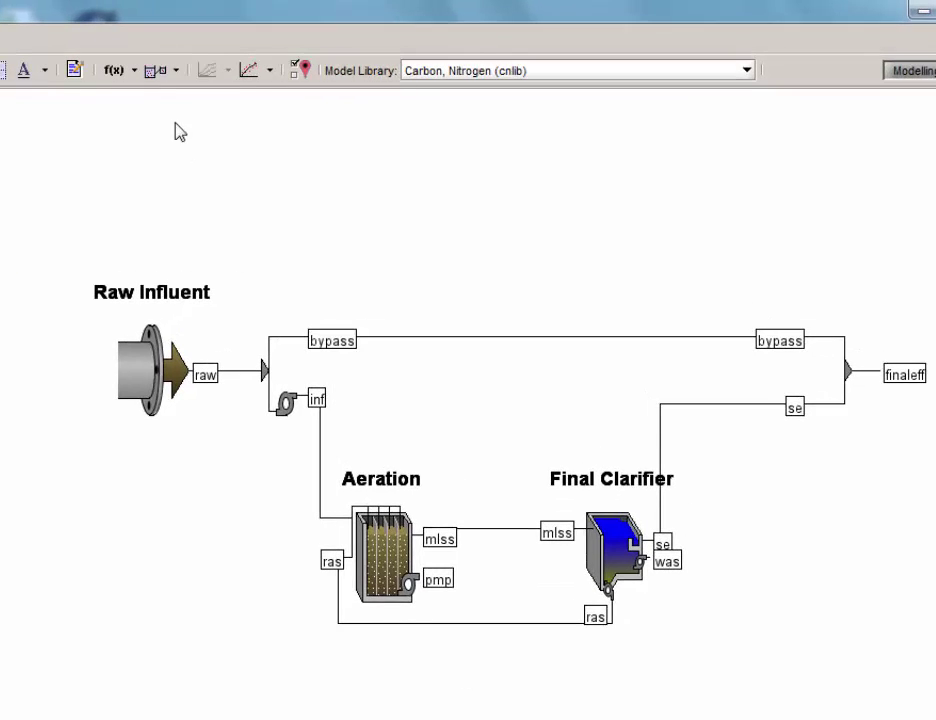
- Define a TSS Mass Flow calculation over bypass, se and finaleff, then enter Simulation mode
left_click(138, 70)
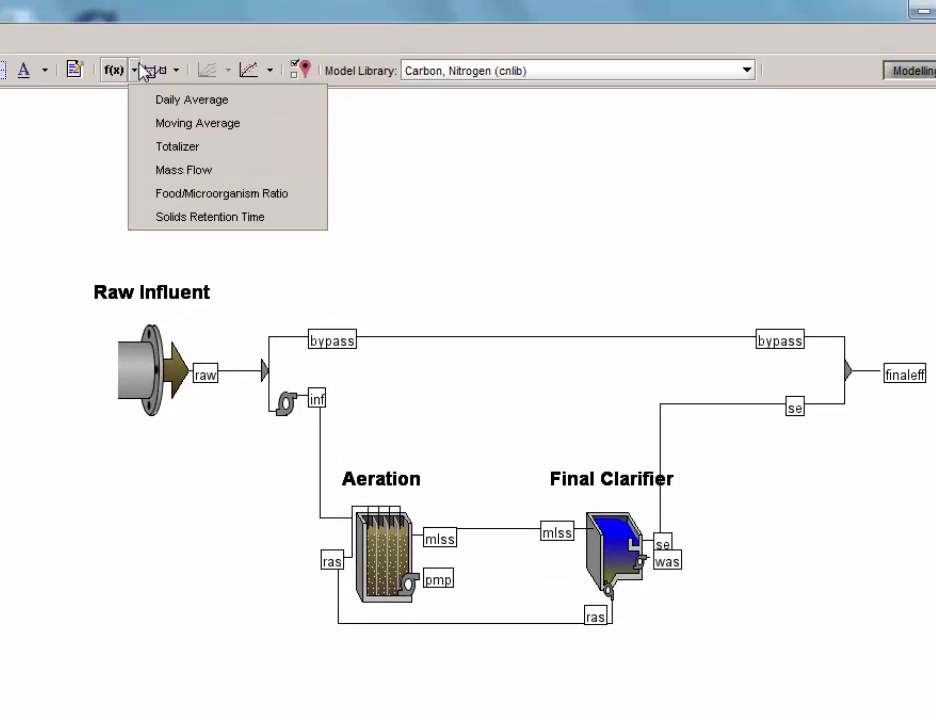
left_click(156, 174)
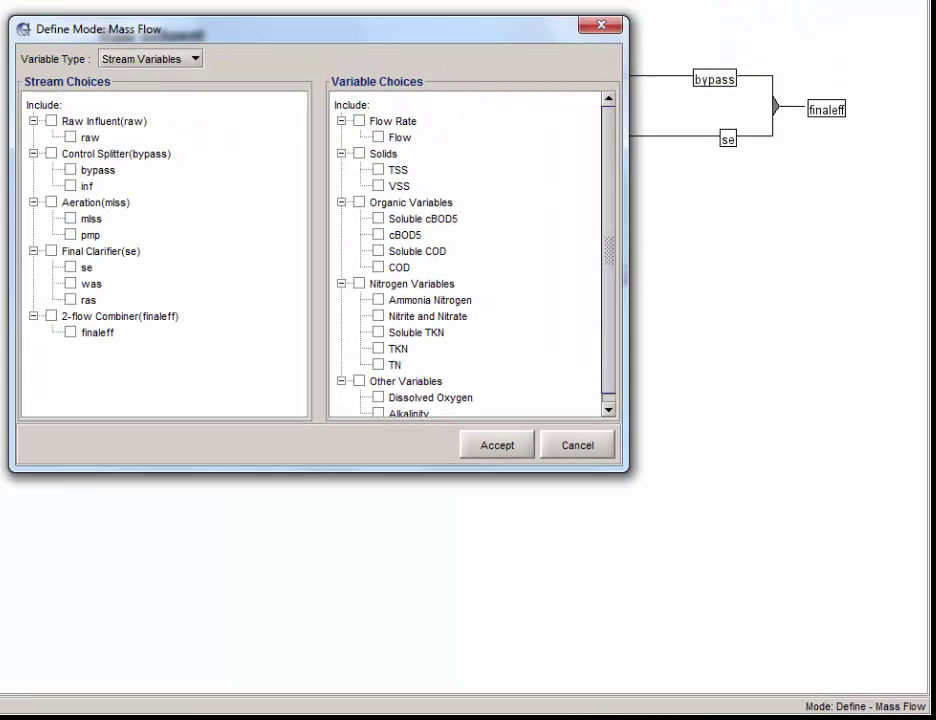
left_click(71, 171)
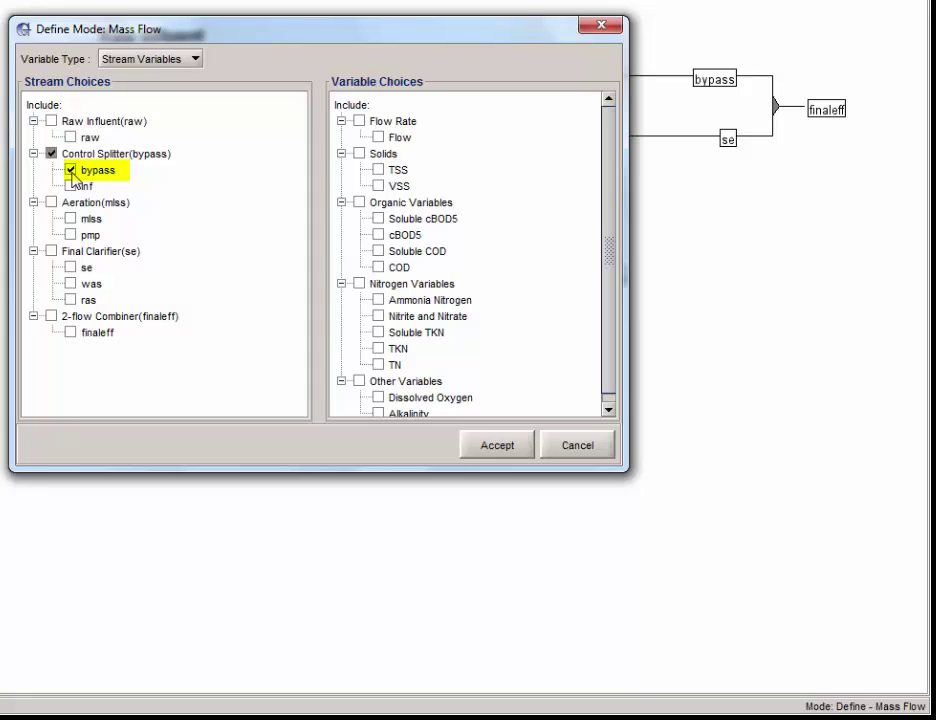
left_click(71, 268)
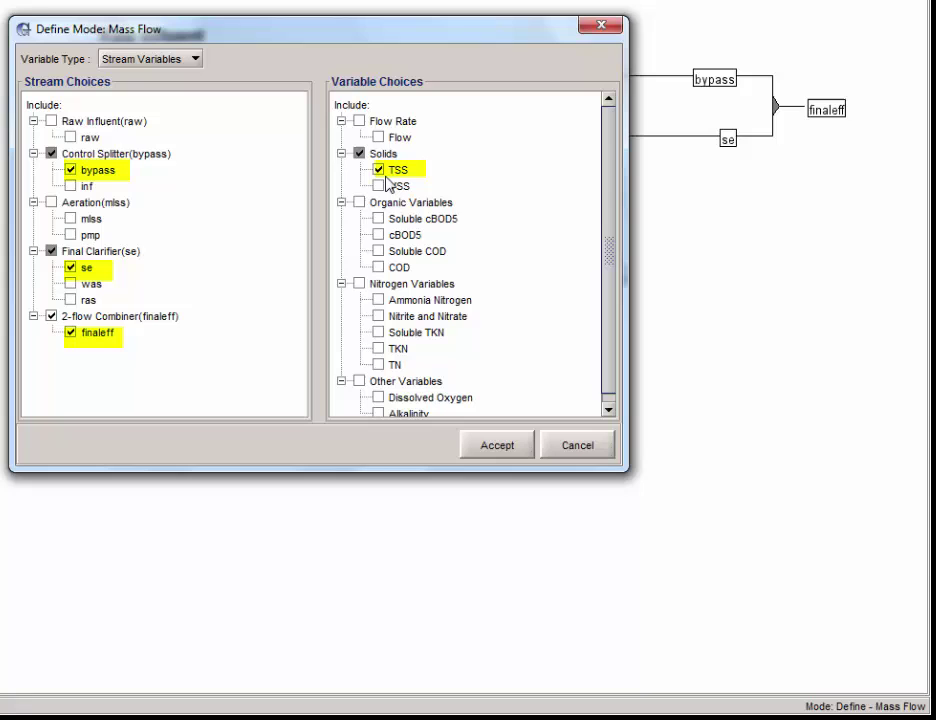
left_click(521, 449)
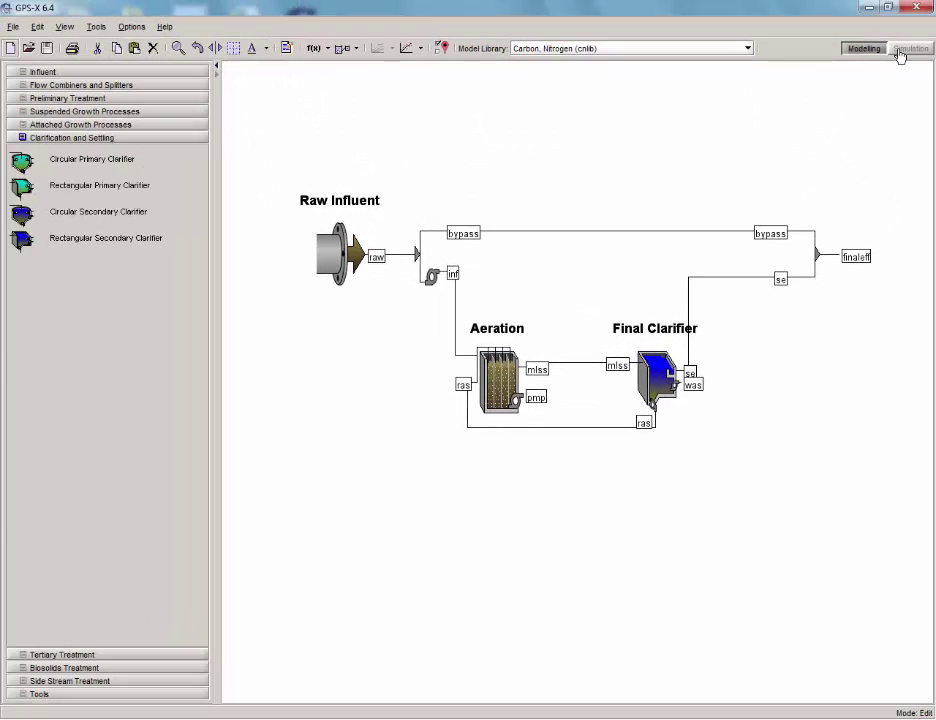
left_click(905, 49)
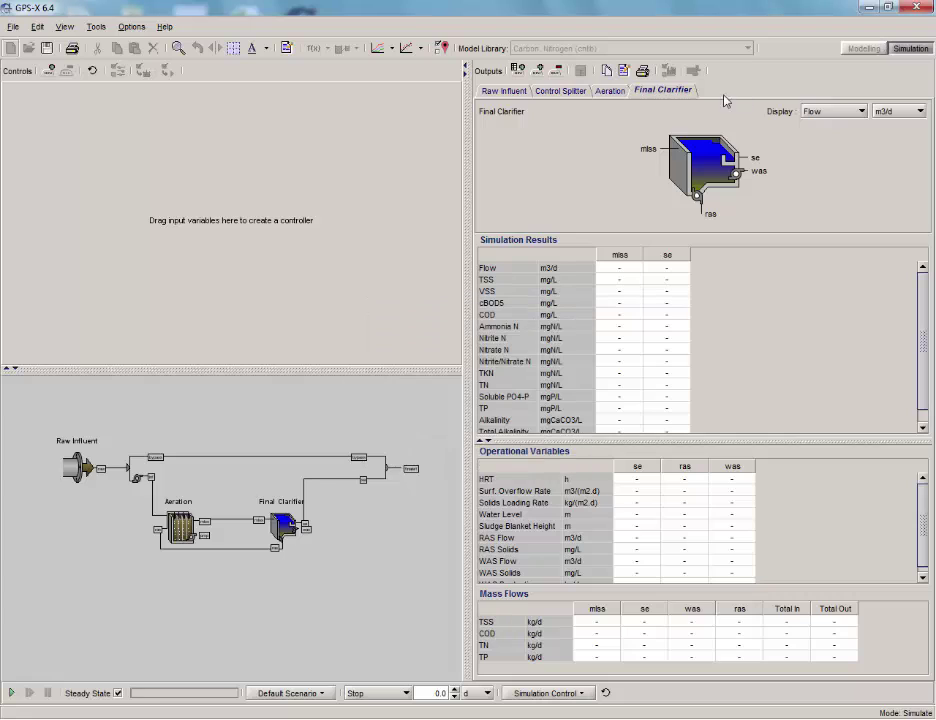
- Create a new plot and add the Final Clarifier's se TSS mass flow to it
left_click(542, 75)
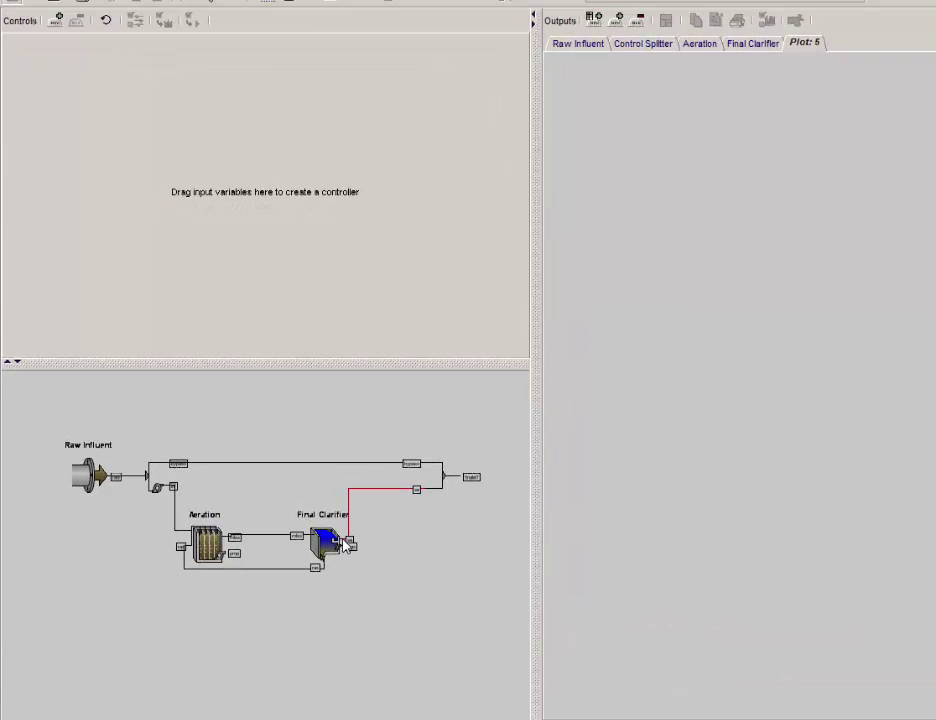
right_click(345, 545)
mouse_move(447, 613)
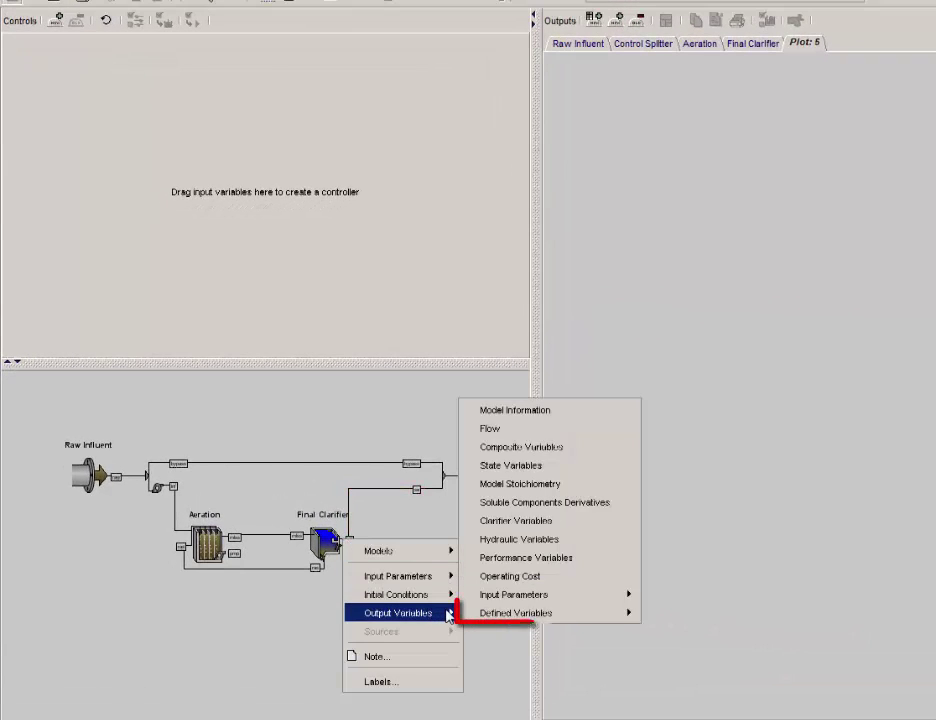
mouse_move(597, 613)
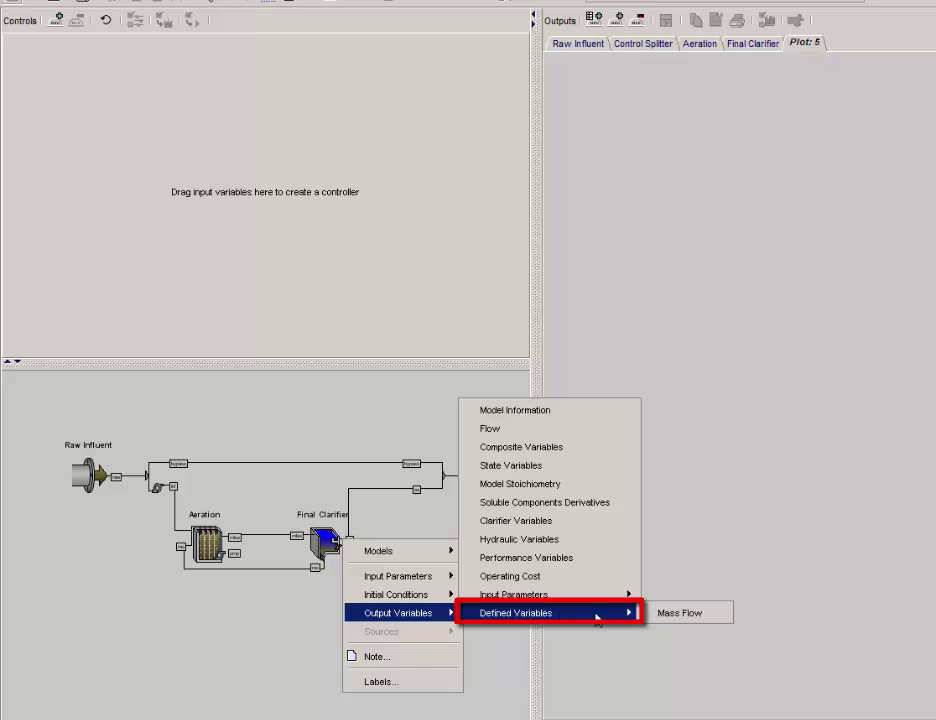
left_click(716, 618)
left_click_drag(117, 65, 583, 188)
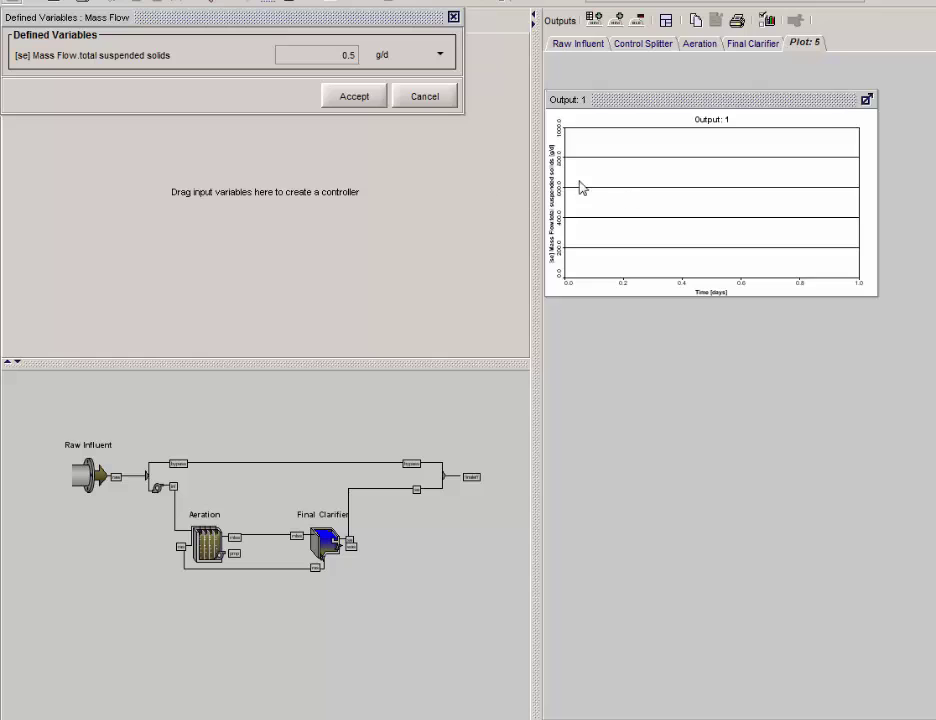
left_click(354, 98)
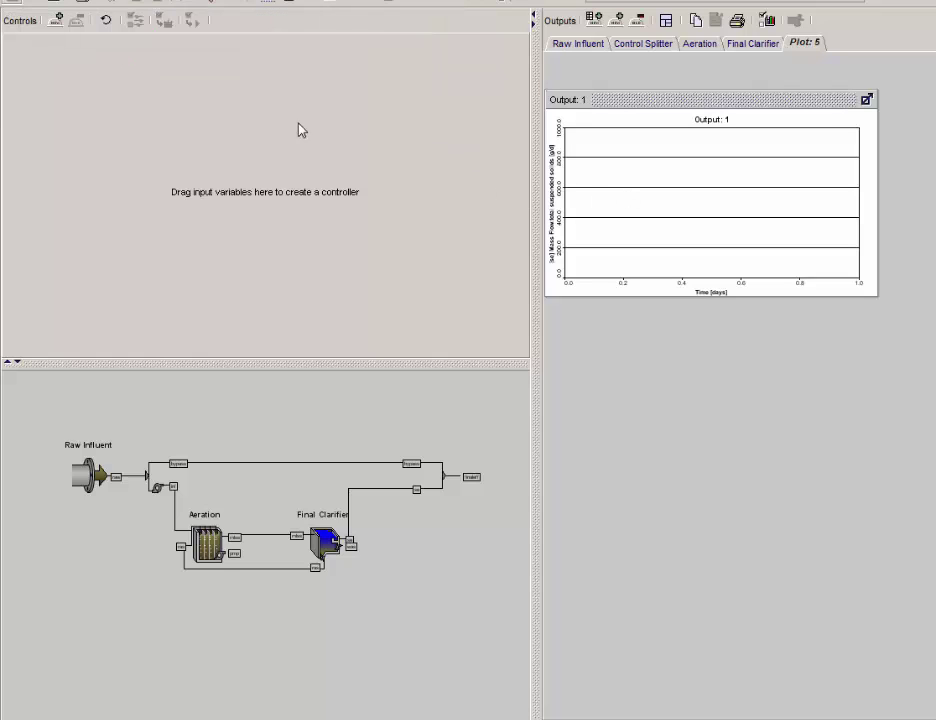
- Add the bypass and finaleff TSS mass flows to the Output: 1 plot
right_click(171, 469)
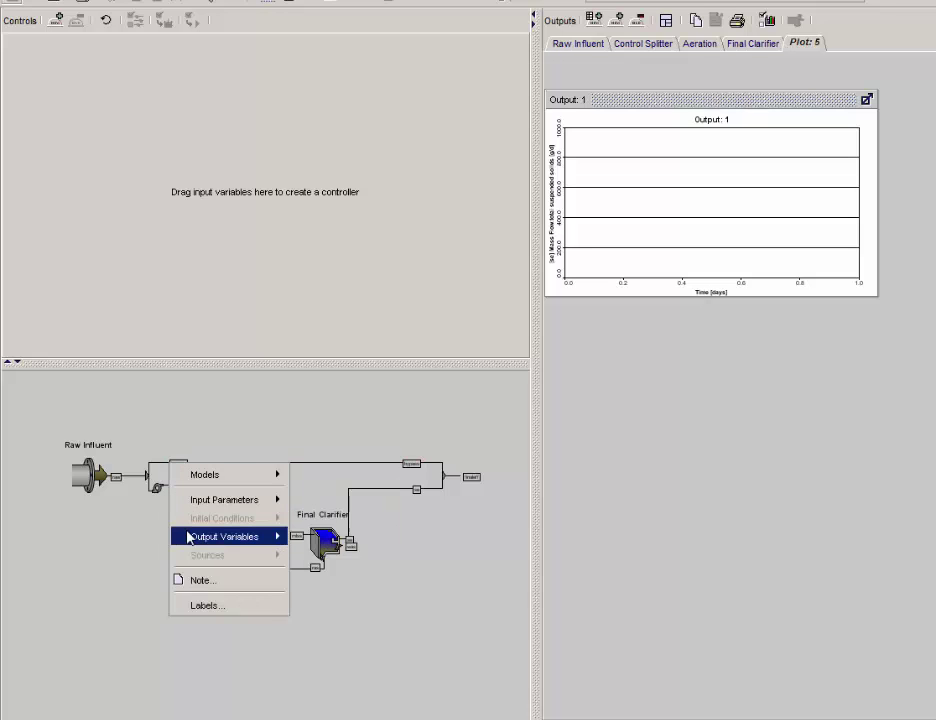
mouse_move(190, 538)
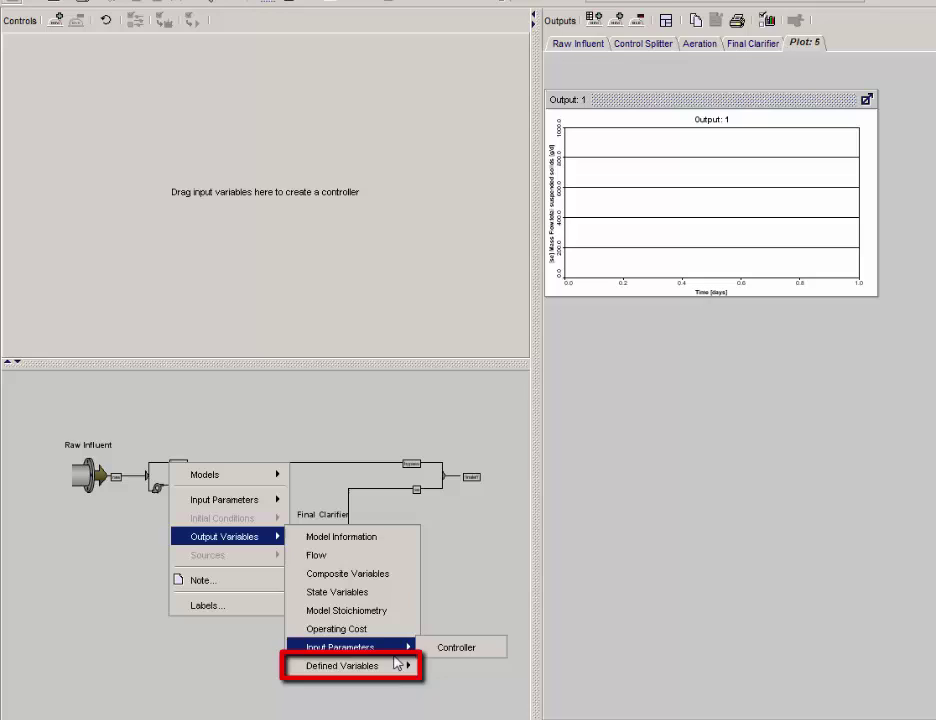
mouse_move(398, 666)
left_click(480, 667)
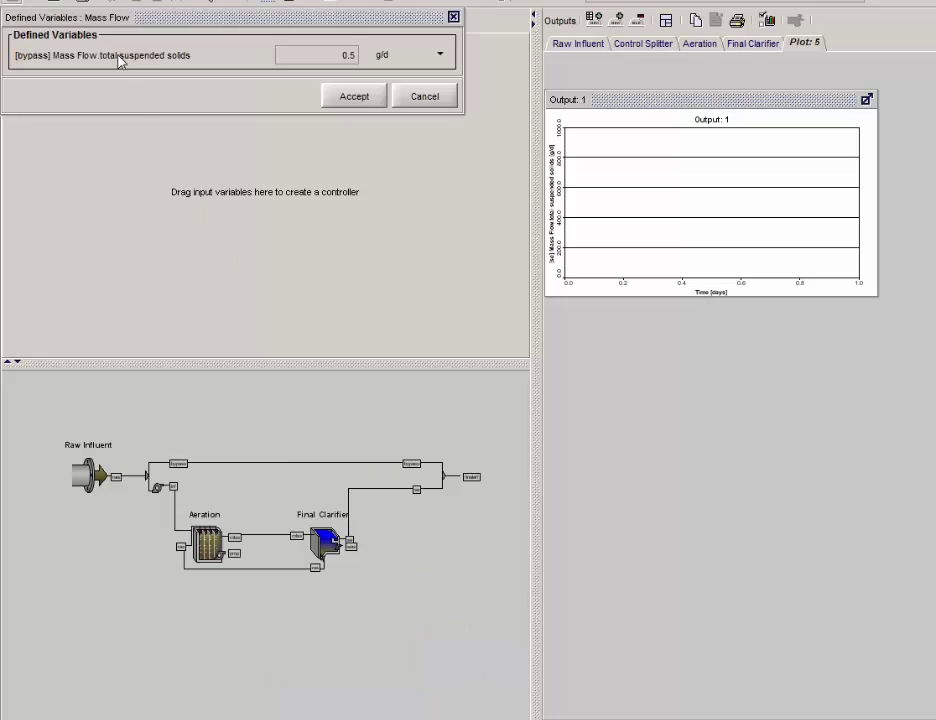
left_click_drag(118, 62, 591, 182)
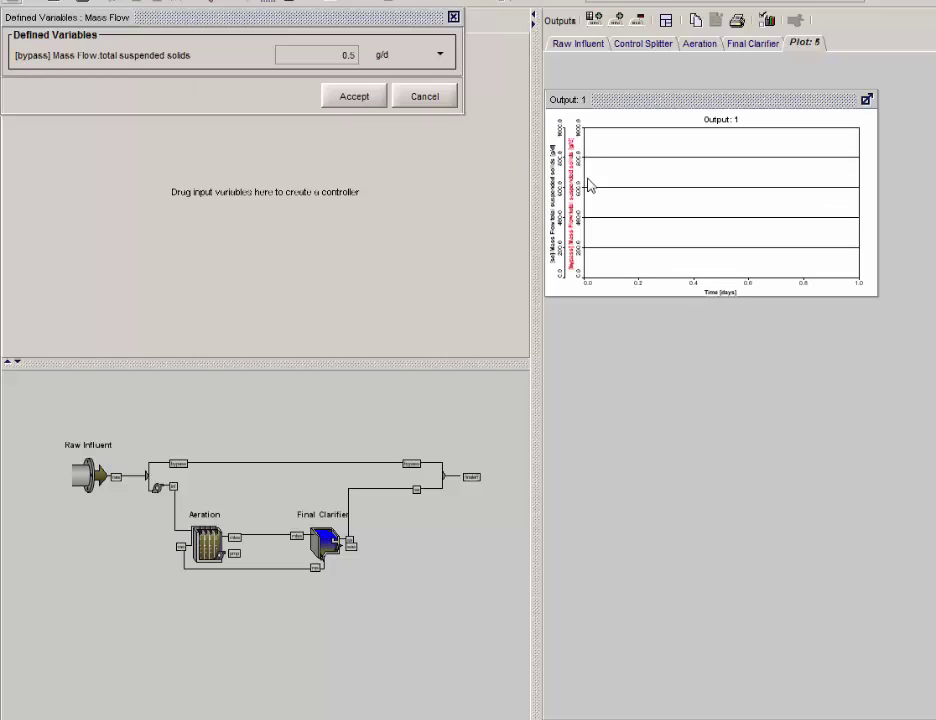
left_click(375, 104)
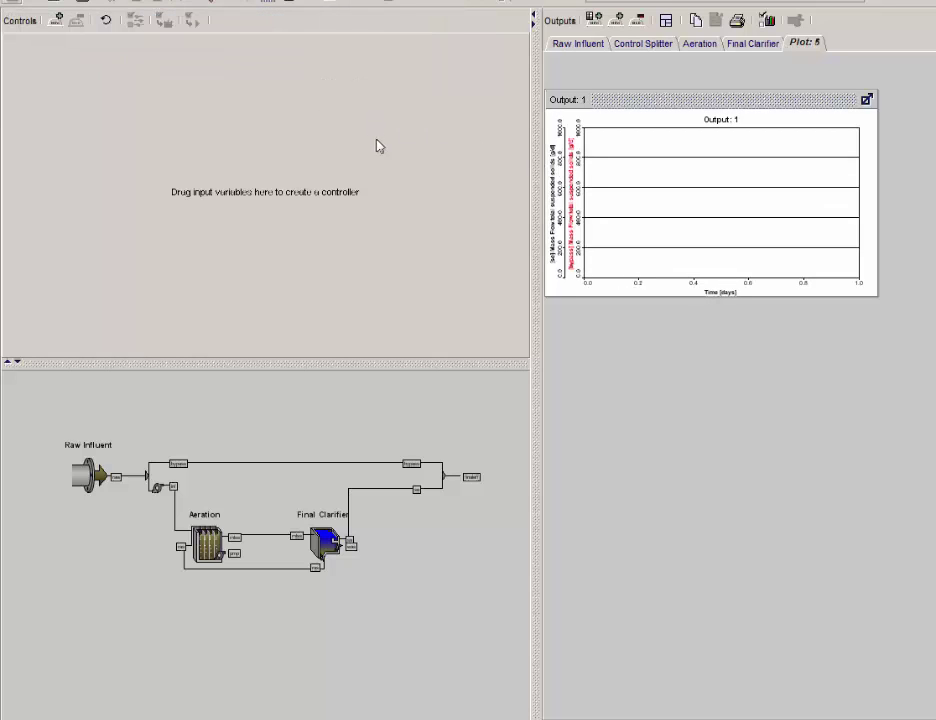
right_click(463, 482)
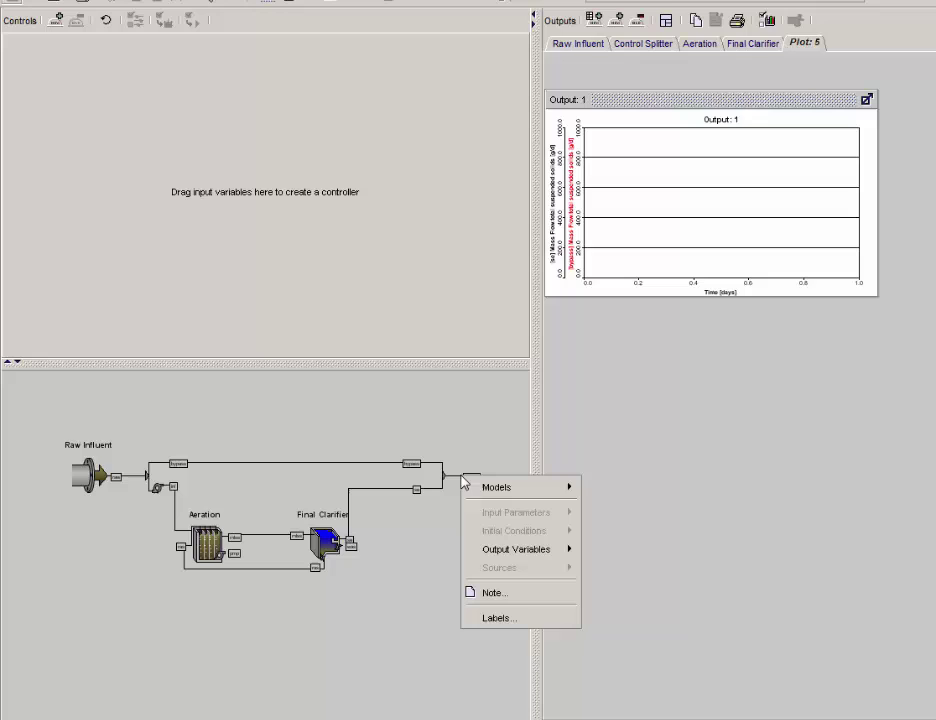
mouse_move(493, 552)
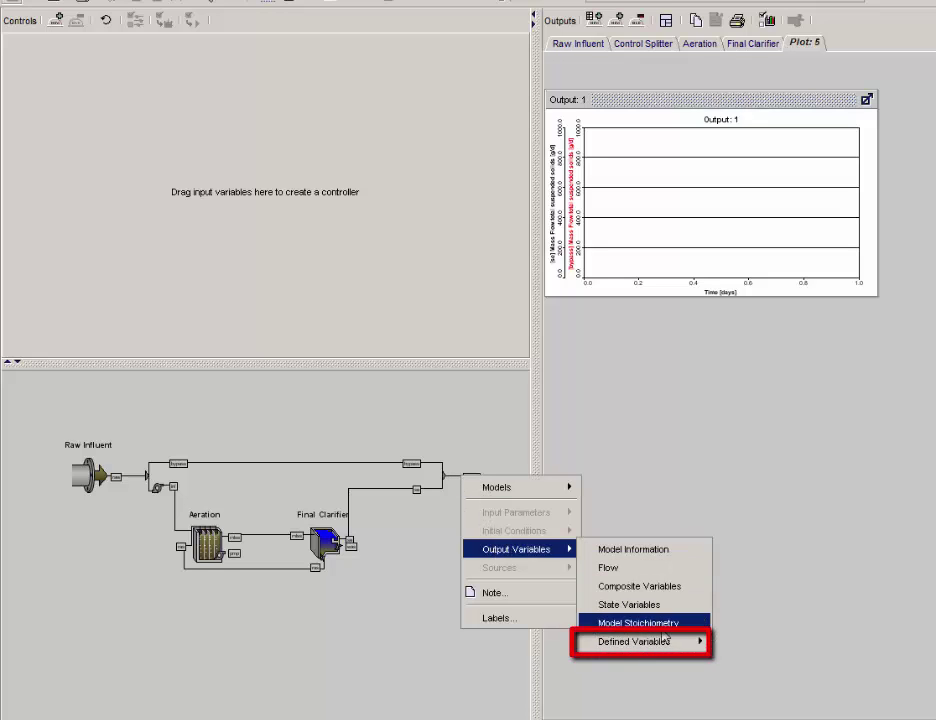
mouse_move(664, 642)
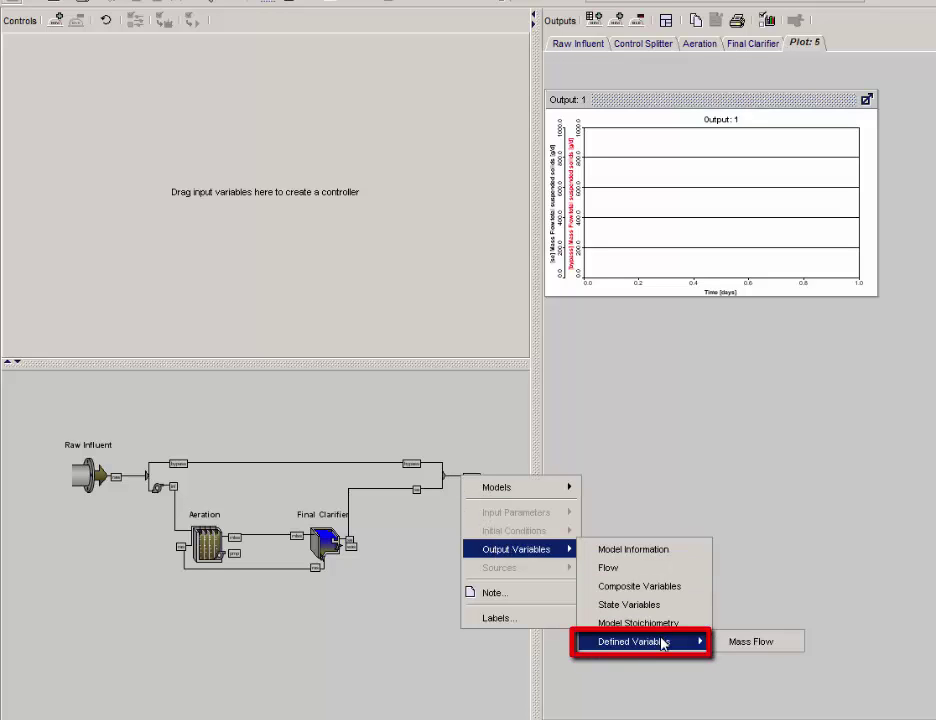
left_click(756, 645)
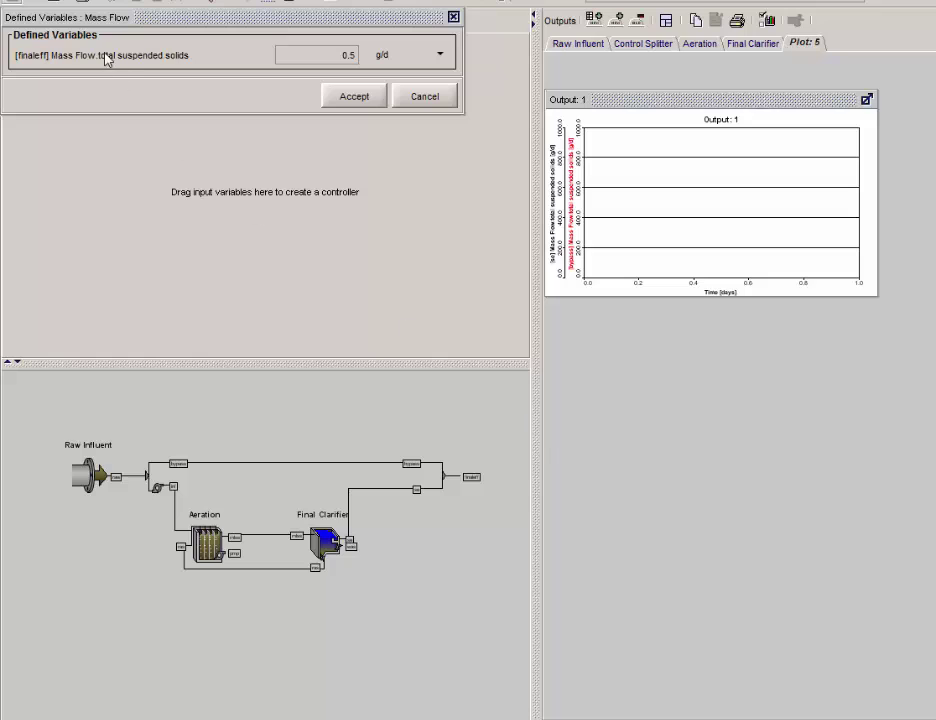
left_click_drag(107, 60, 618, 134)
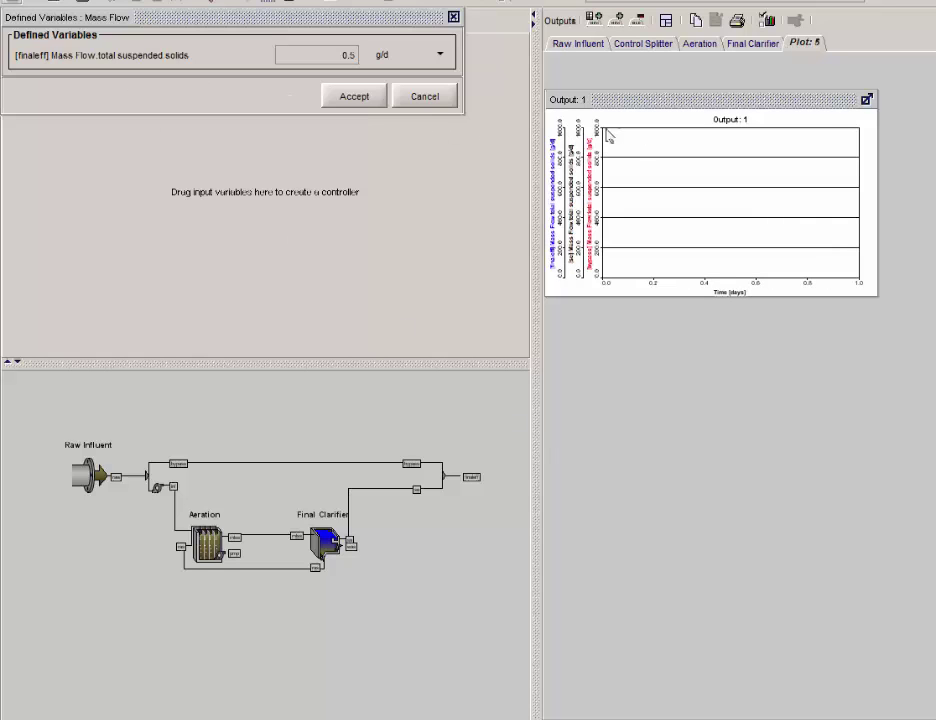
left_click(363, 104)
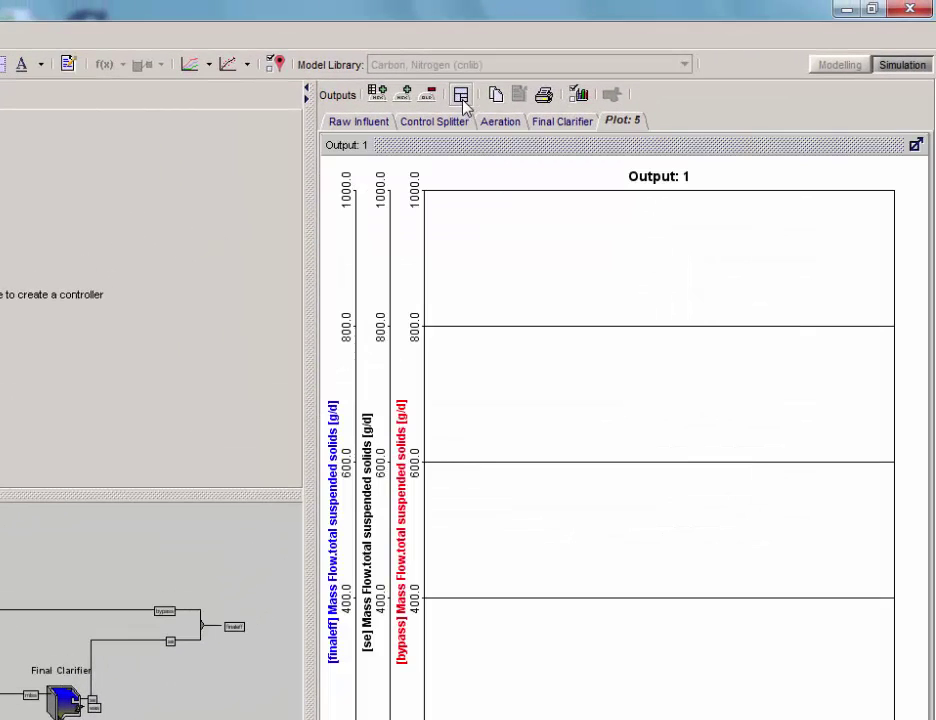
left_click(580, 96)
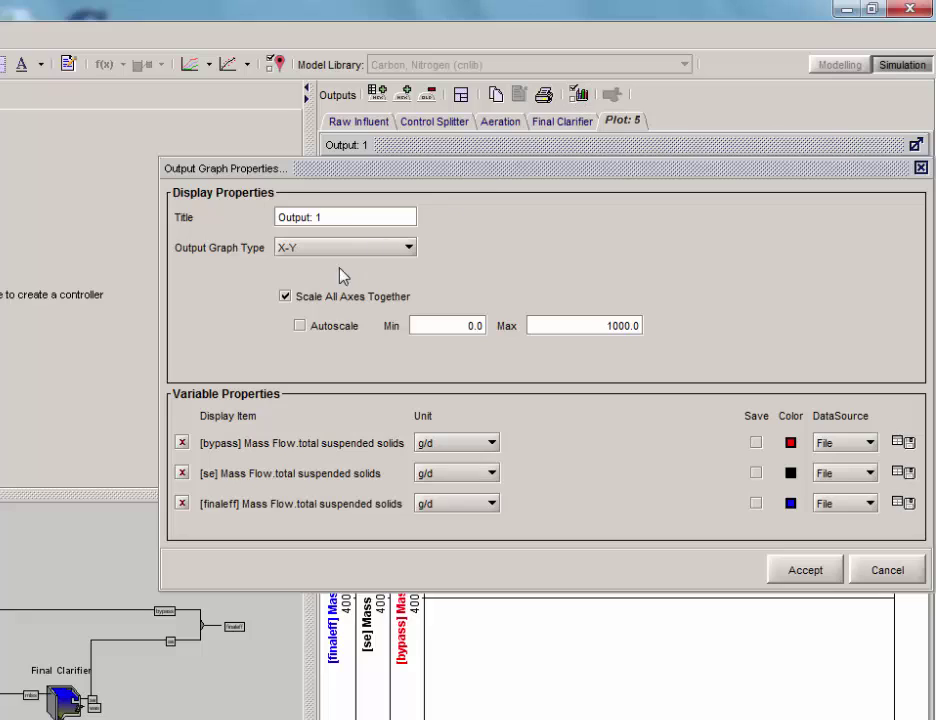
- Give bypass, se and finaleff independent axes in kg/d, each scaled 0 to 1000
left_click(285, 297)
left_click(465, 447)
left_click(464, 467)
left_click(468, 473)
left_click(456, 495)
left_click(466, 504)
left_click(456, 524)
left_click_drag(685, 447, 651, 507)
type("100010001000")
left_click(790, 579)
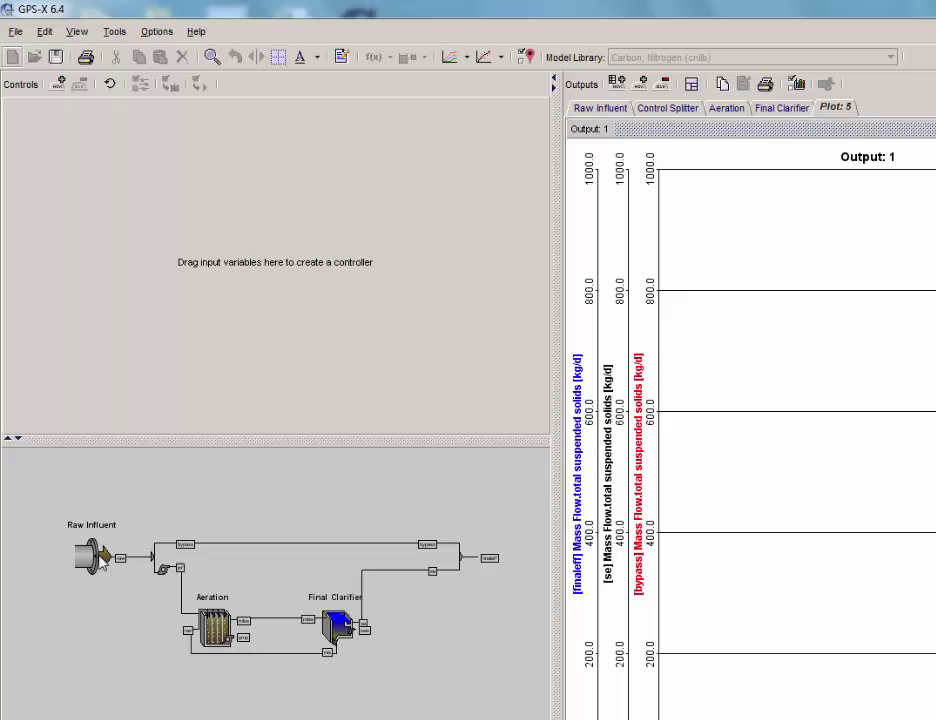
- Create an Input: 1 slider for raw influent flow with a 0–10000 m3/d range
right_click(101, 562)
mouse_move(205, 612)
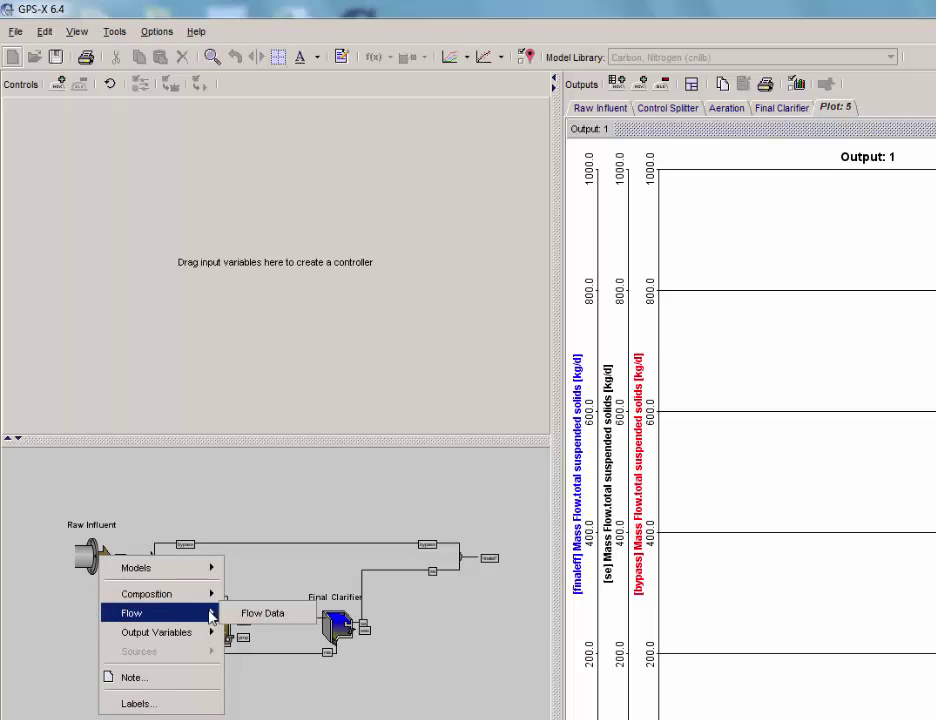
left_click(267, 615)
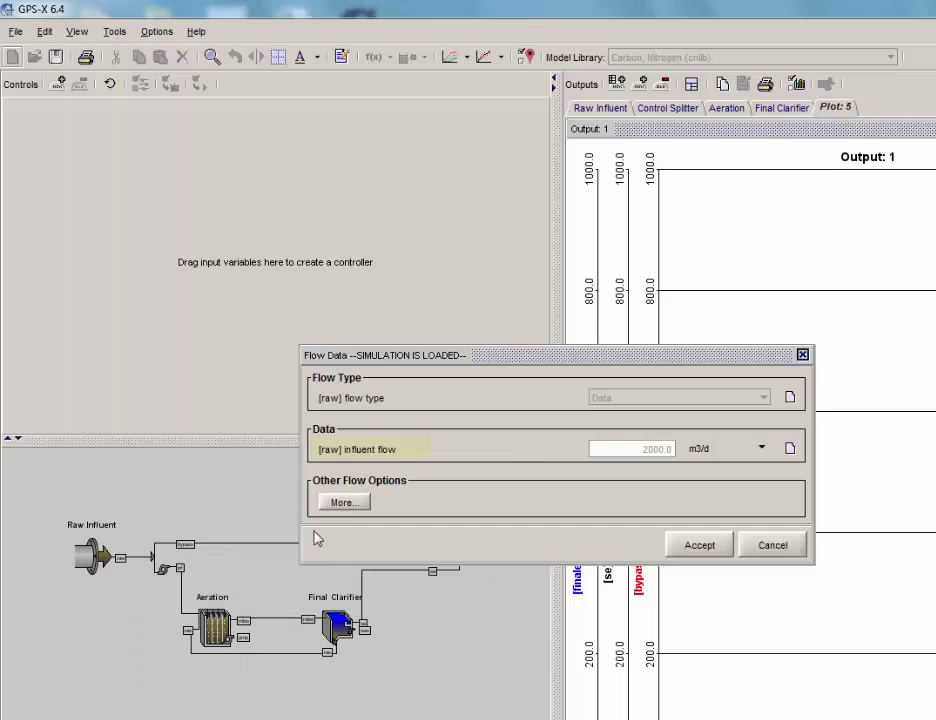
left_click_drag(339, 452, 214, 342)
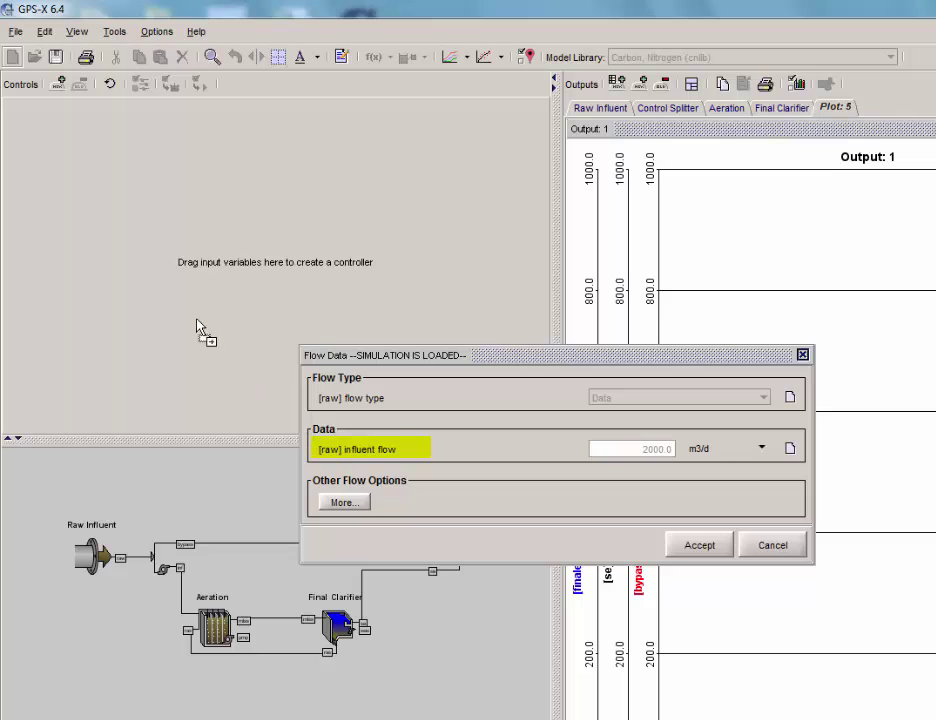
left_click_drag(103, 197, 103, 197)
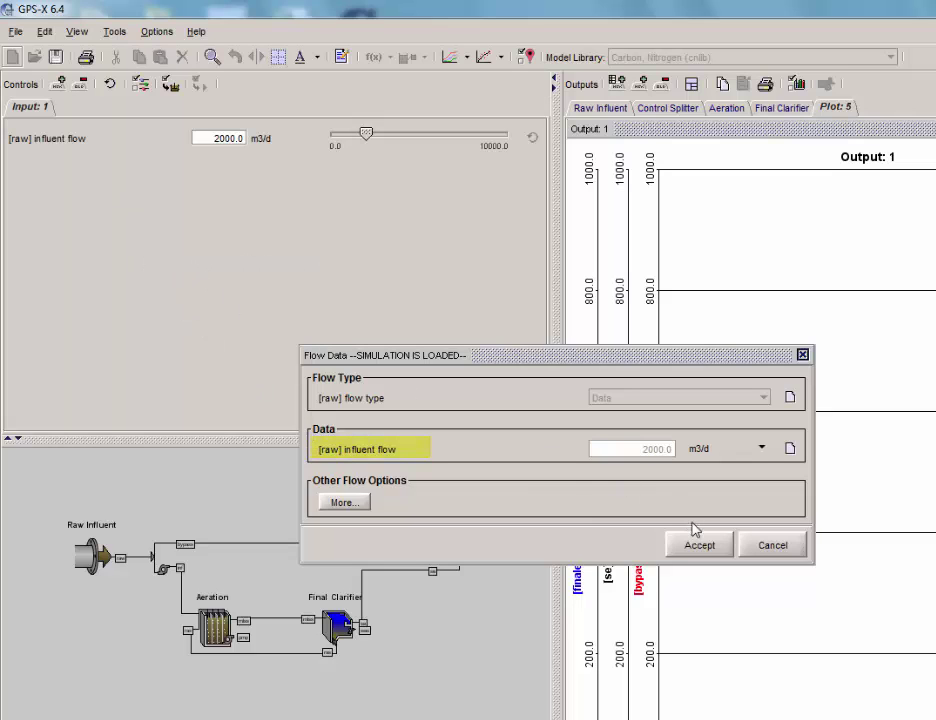
left_click(714, 548)
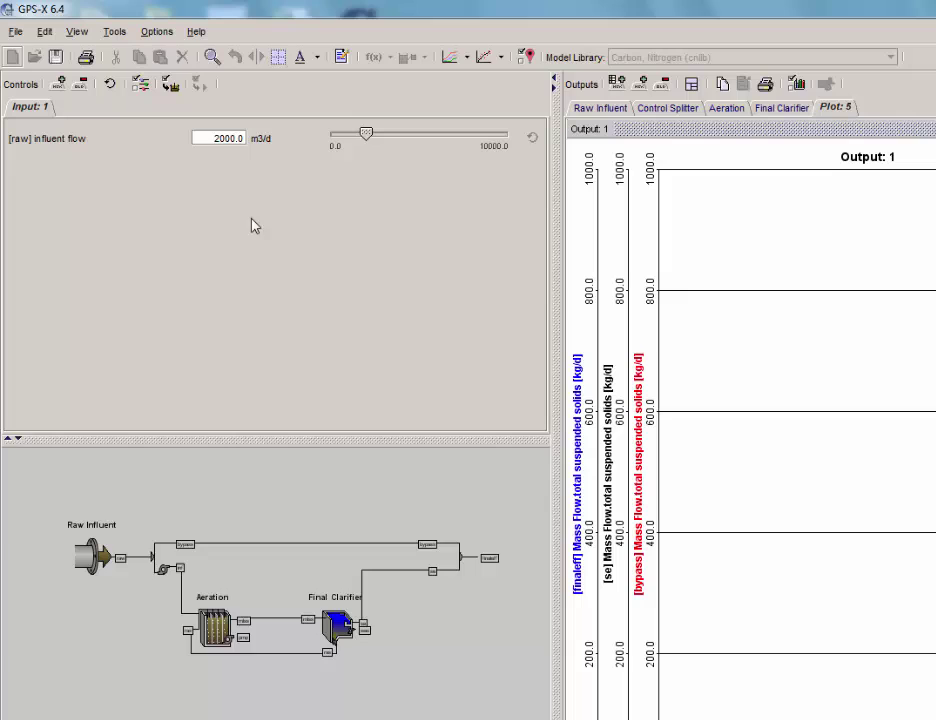
left_click(141, 87)
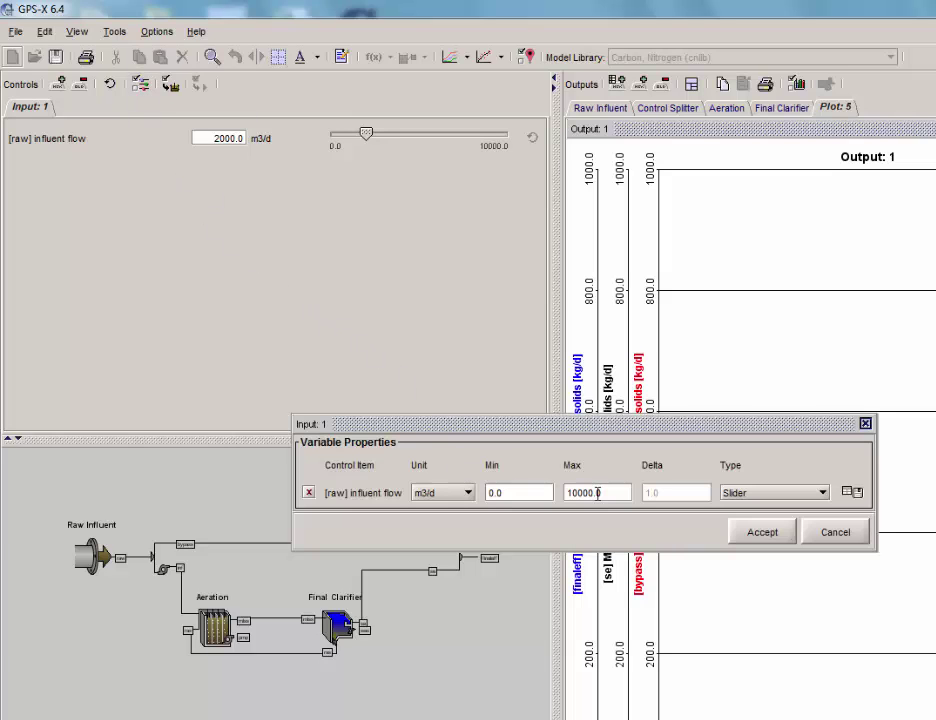
left_click(742, 533)
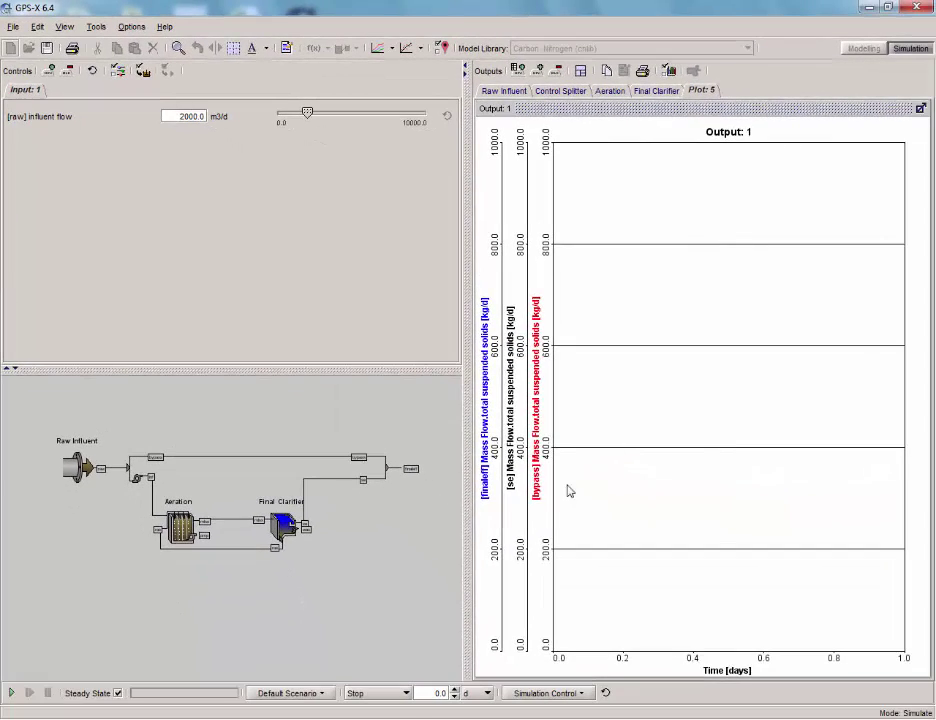
- Set the simulation to stop after a 20-day run length
left_click(407, 700)
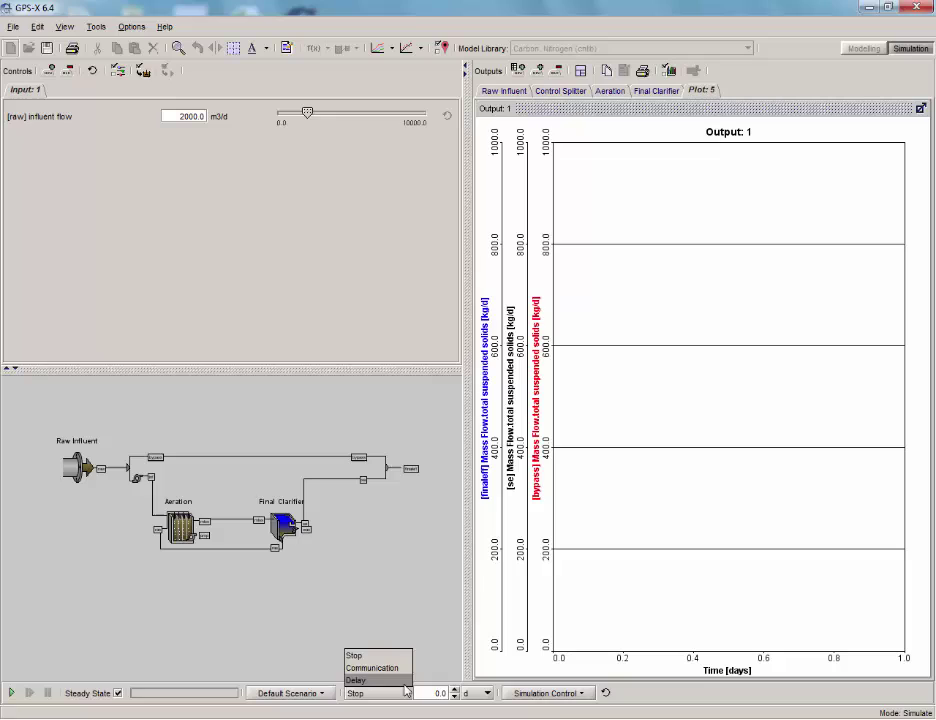
left_click(385, 681)
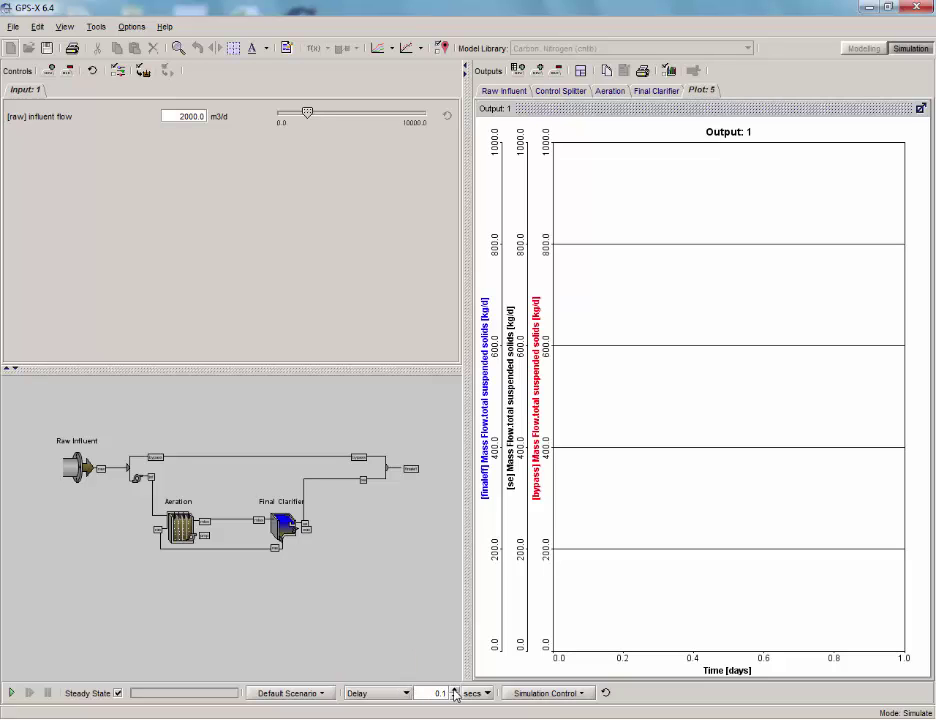
left_click(405, 693)
left_click(390, 653)
left_click(440, 693)
type("20")
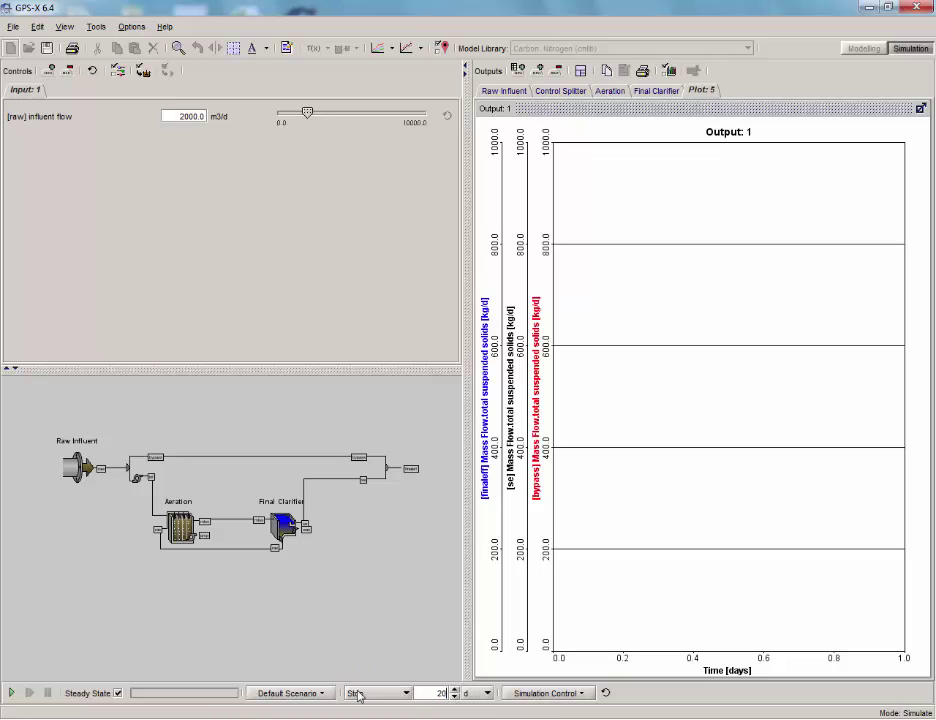
- Start the 20-day run, vary the influent flow slider mid-run, then return to Modelling
left_click(12, 693)
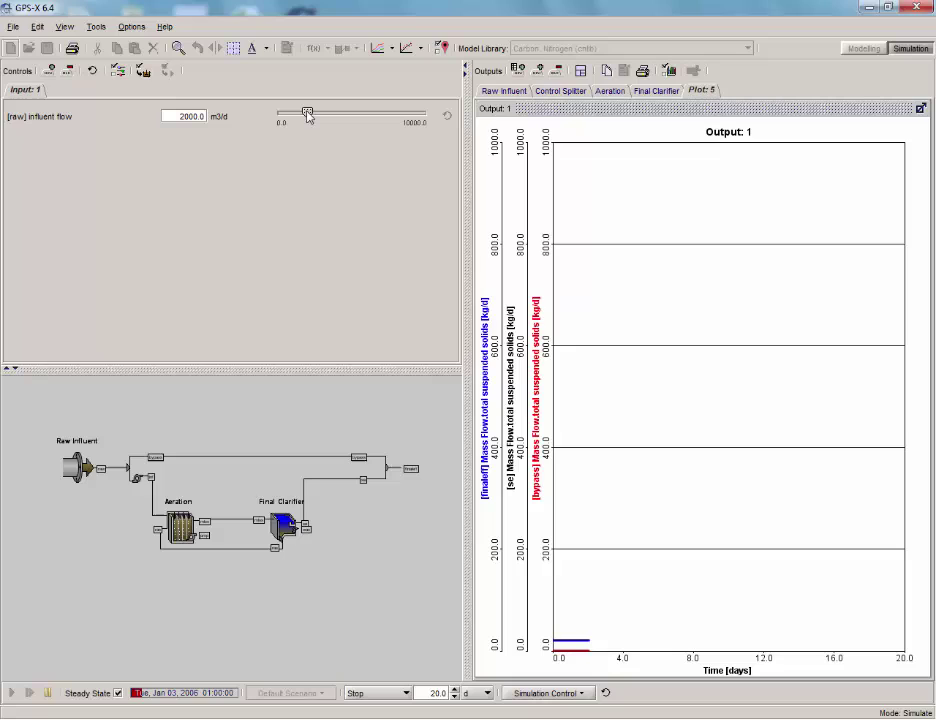
mouse_move(307, 115)
left_mouse_down()
mouse_move(366, 124)
mouse_move(304, 112)
left_mouse_up()
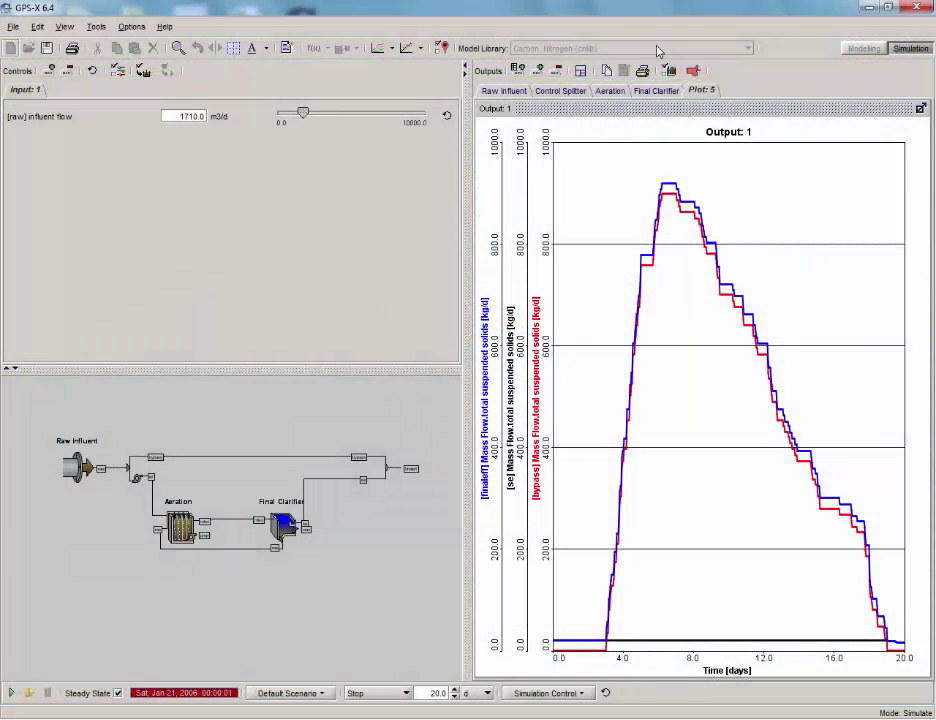
left_click(845, 54)
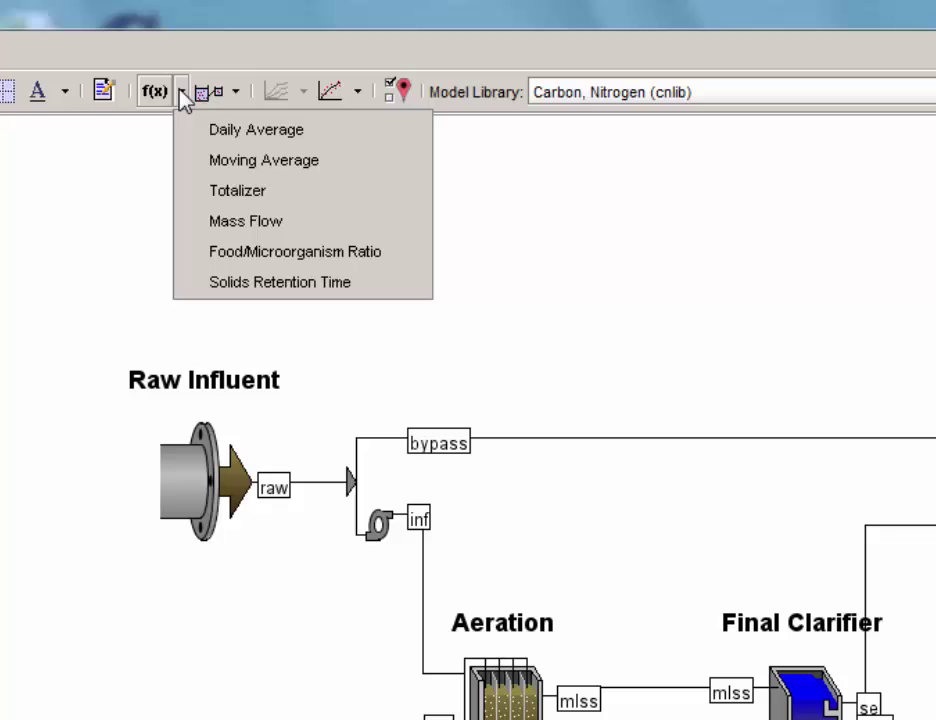
- Open the SRT Manager from f(x) > Solids Retention Time and add a new SRT variable
left_click(201, 283)
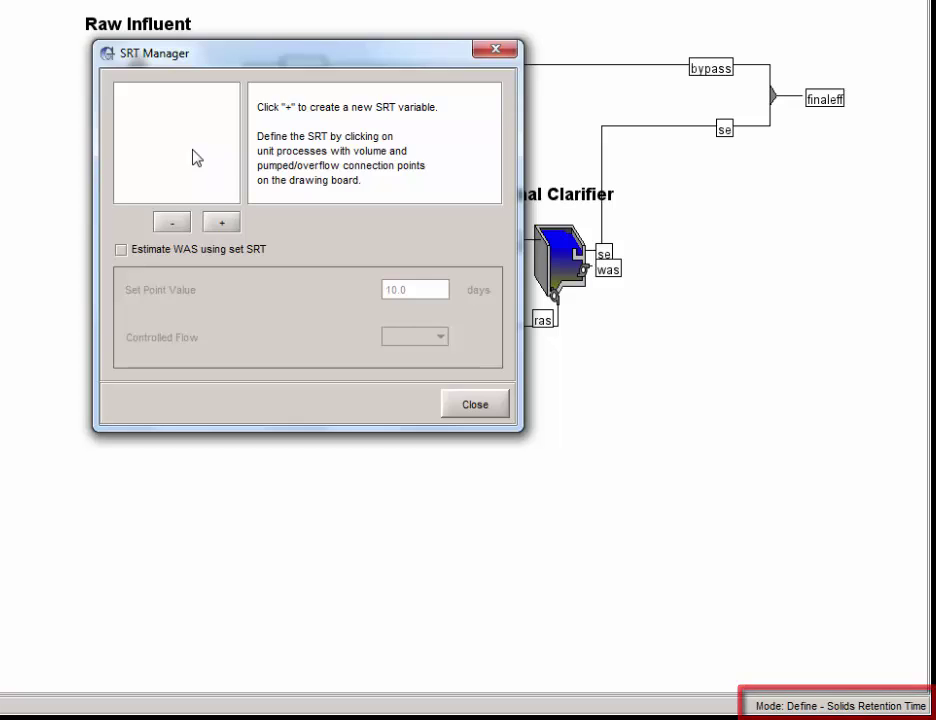
left_click(221, 223)
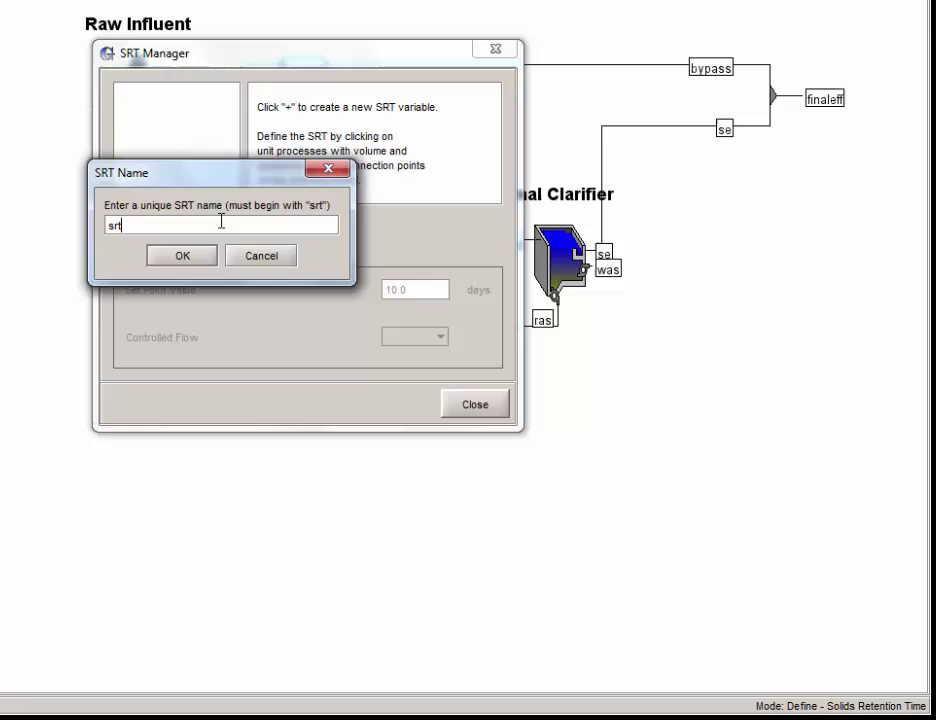
- Name the new SRT variable 'srttank' and move the SRT Manager aside
type("tank")
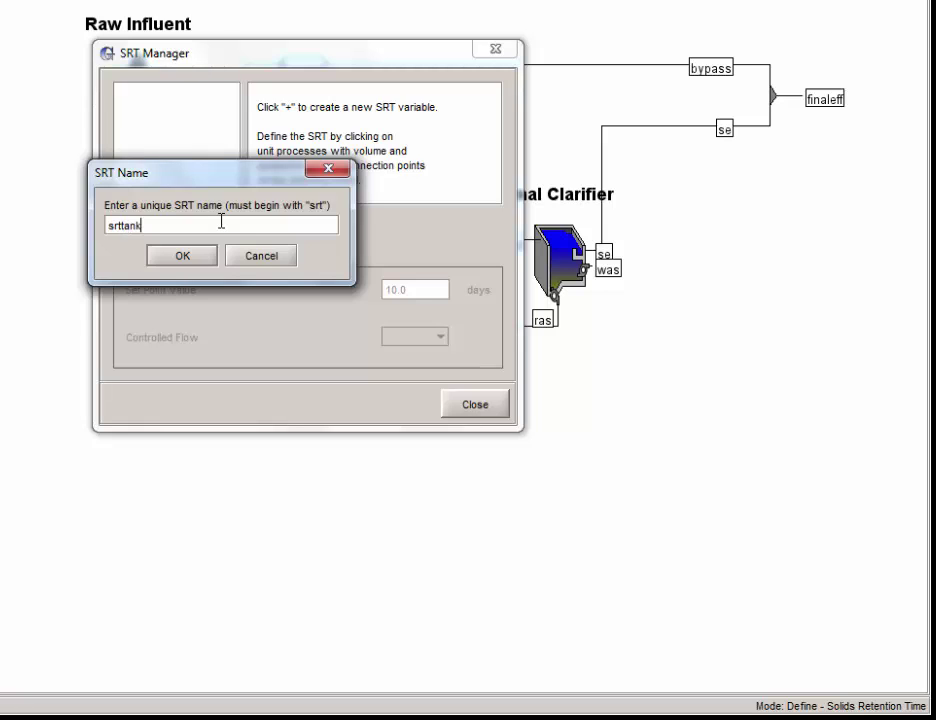
left_click(182, 256)
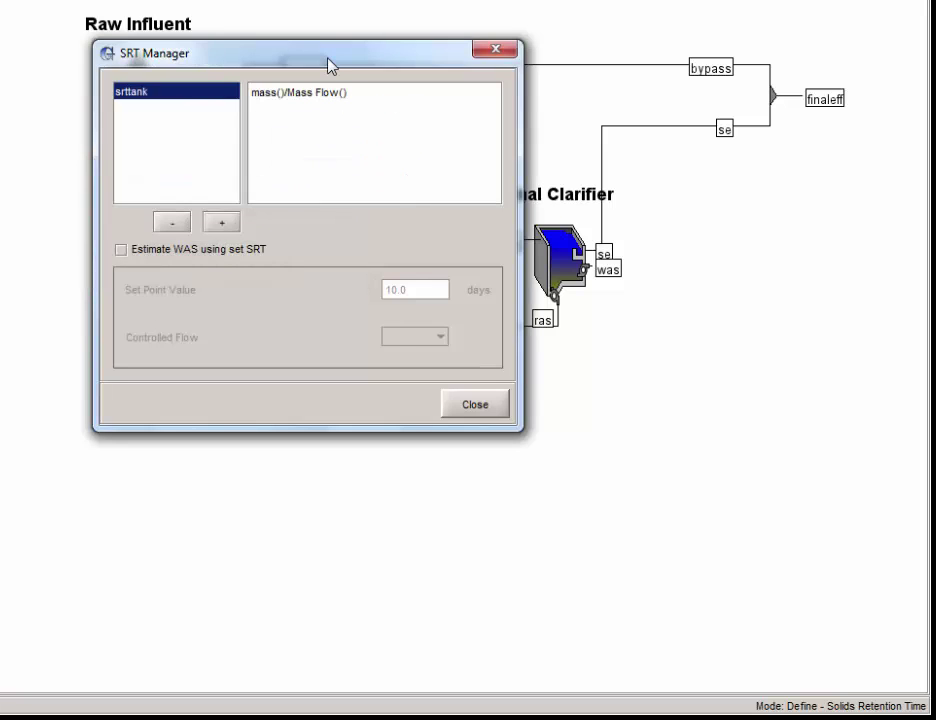
left_click_drag(330, 66, 214, 332)
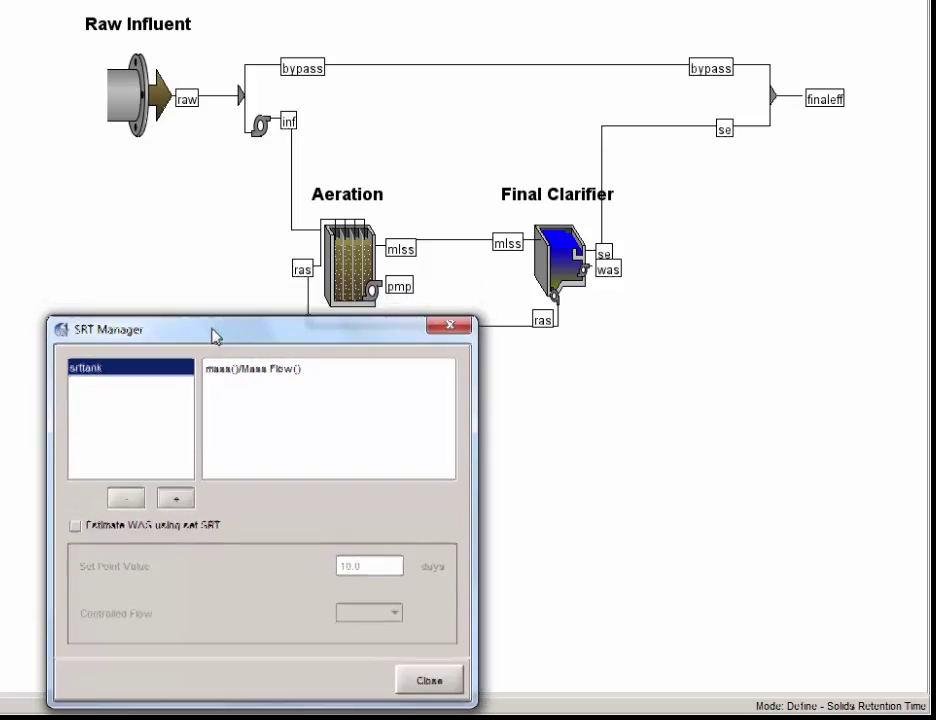
- Include all four Aeration tank reactors (Reactors 1–4) in the srttank mass term
left_click(344, 268)
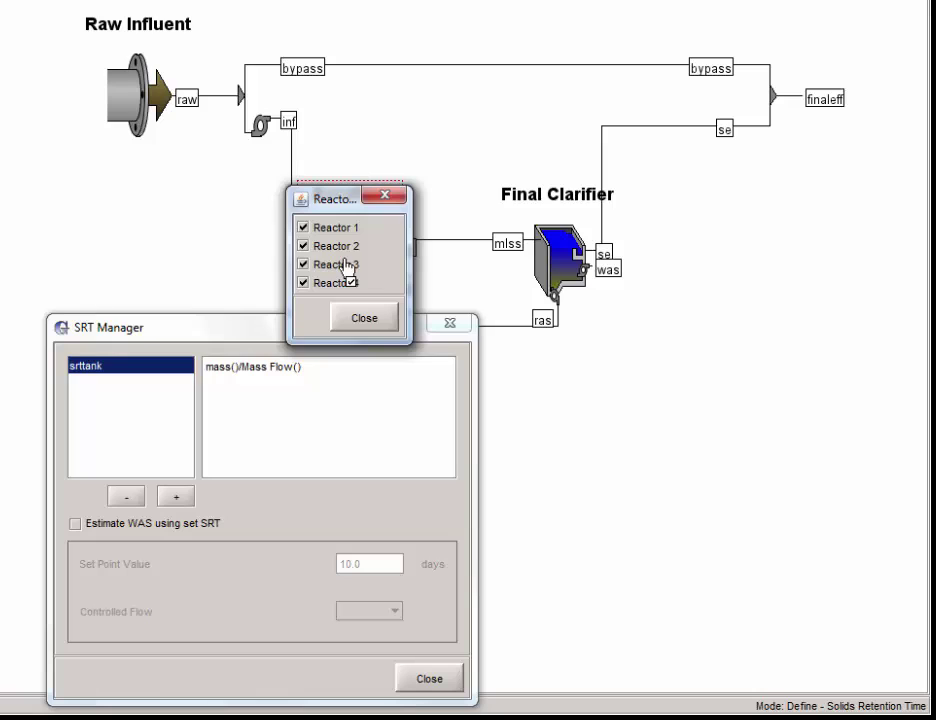
left_click(364, 318)
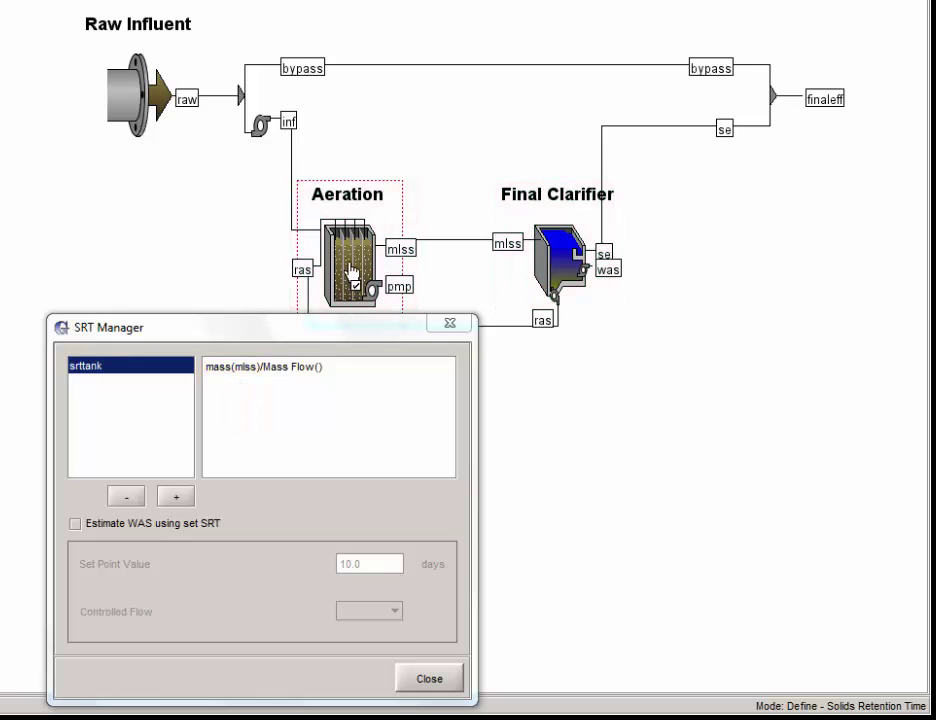
left_click(352, 273)
left_click(302, 227)
left_click(302, 245)
left_click(302, 264)
left_click(302, 283)
left_click(366, 319)
left_click(358, 274)
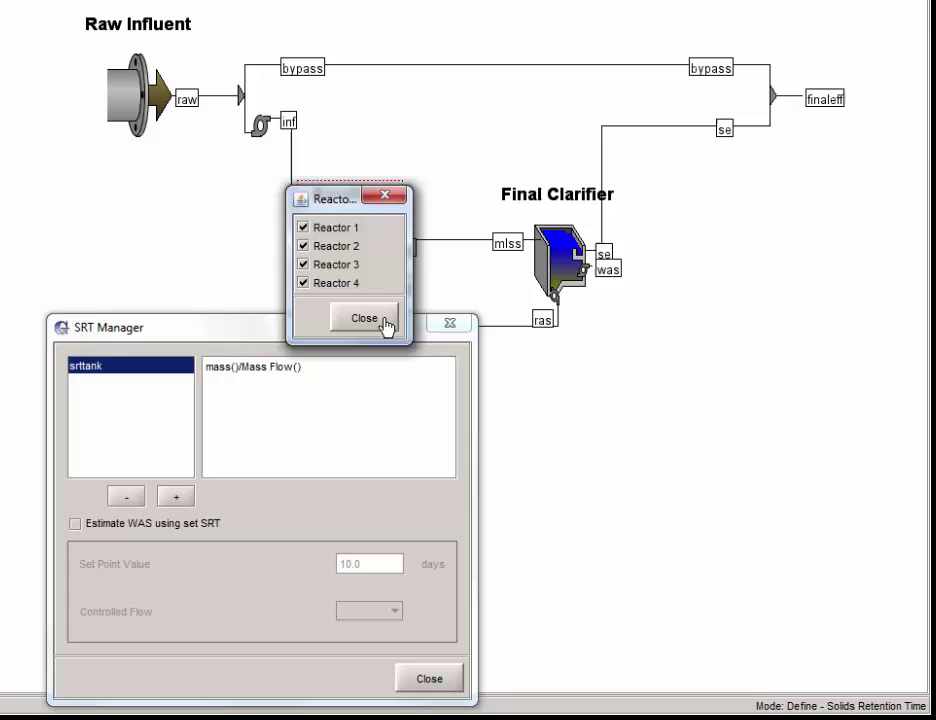
left_click(385, 318)
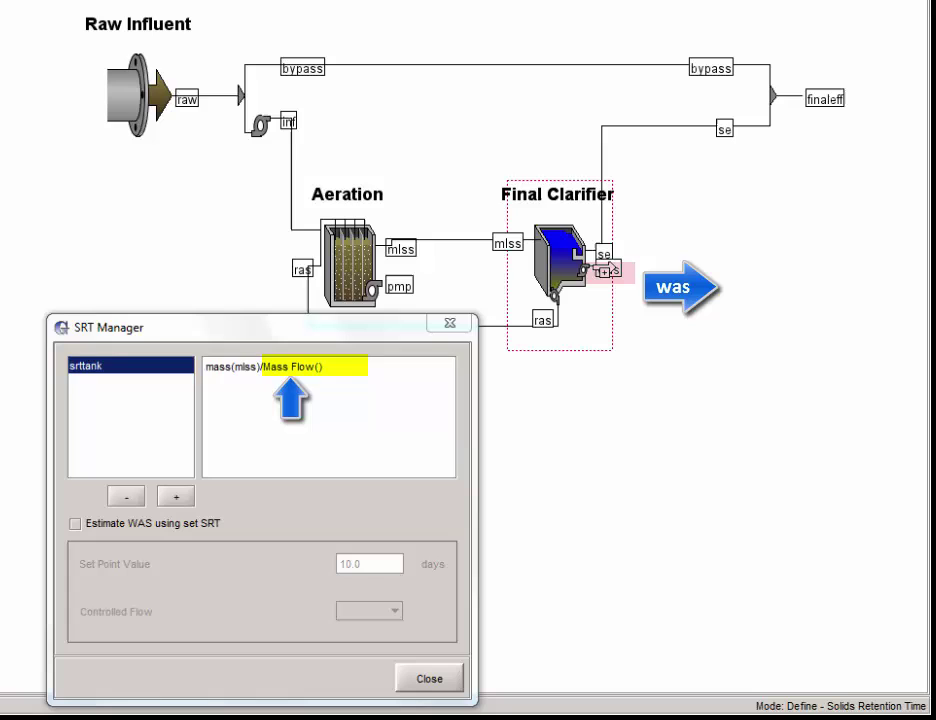
- Add the clarifier's was and se flows to srttank's Mass Flow term, leaving WAS estimation off
left_click(604, 271)
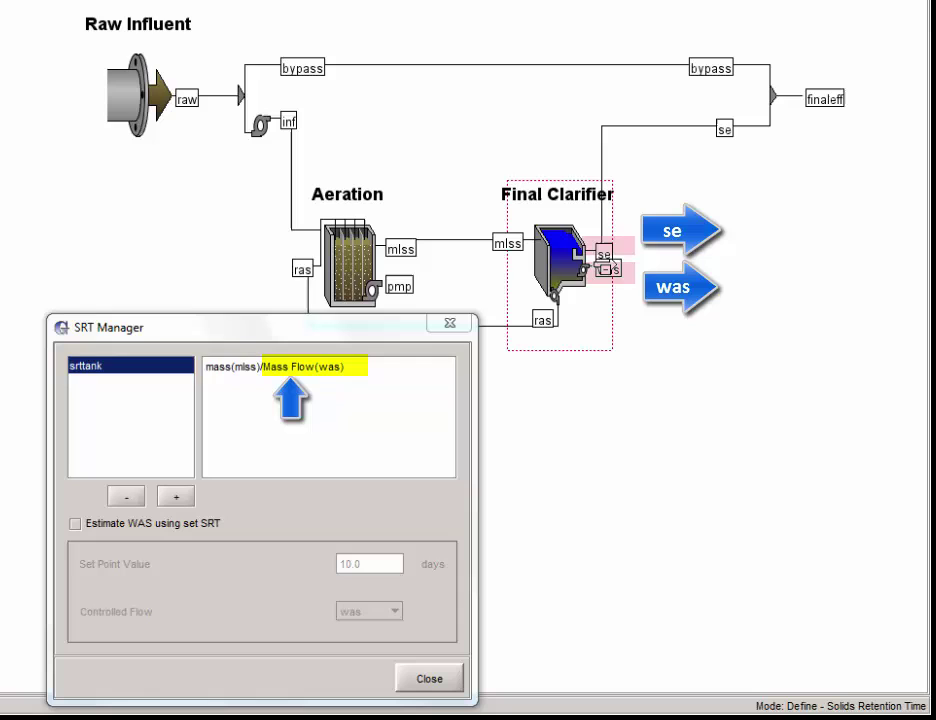
left_click(603, 250)
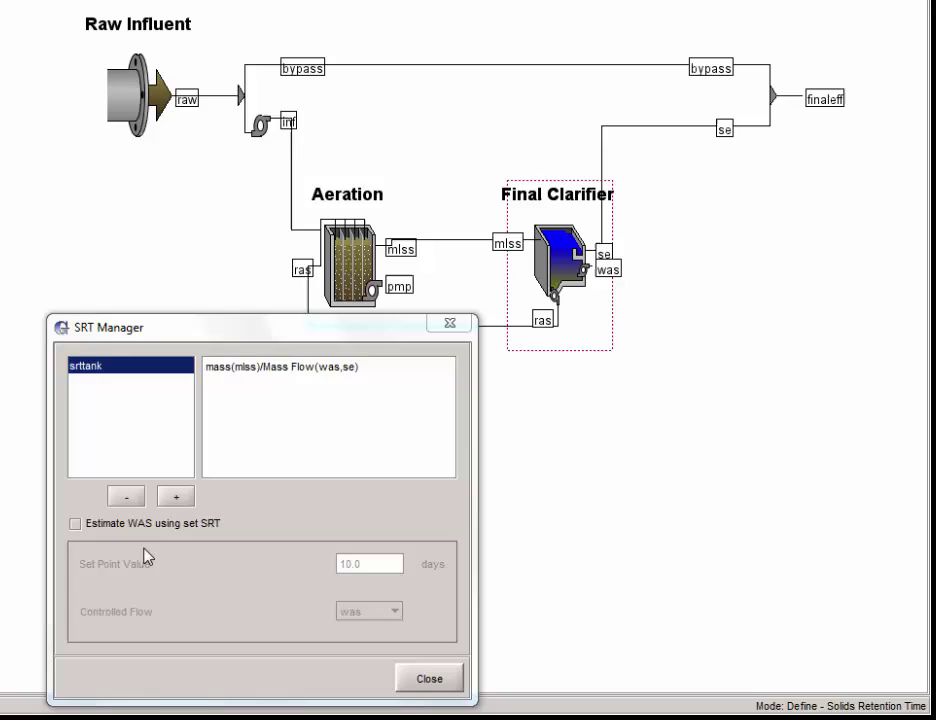
left_click(82, 532)
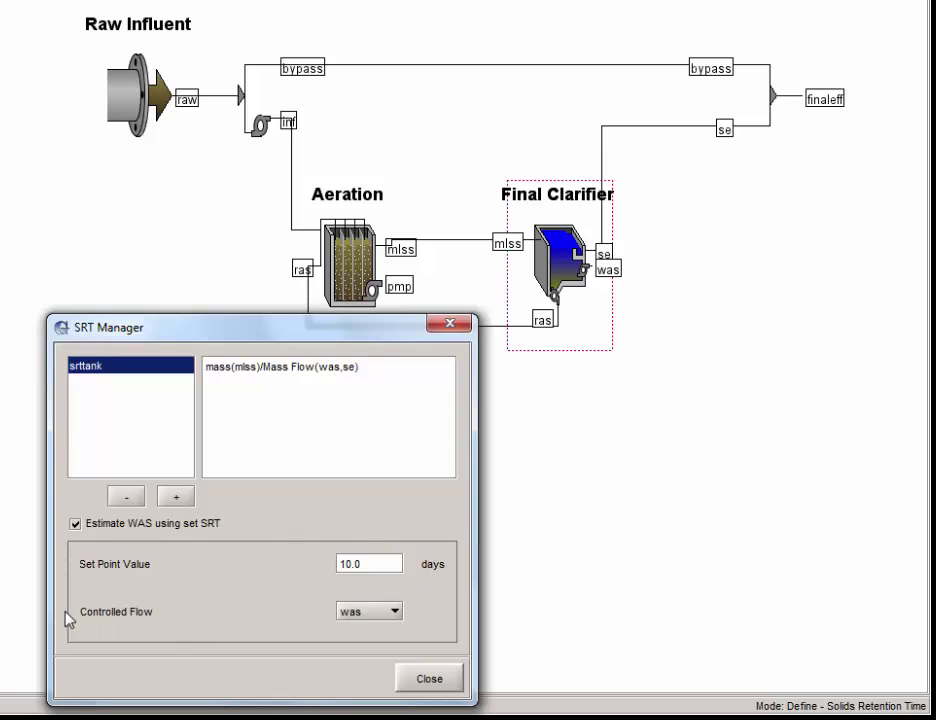
left_click(78, 529)
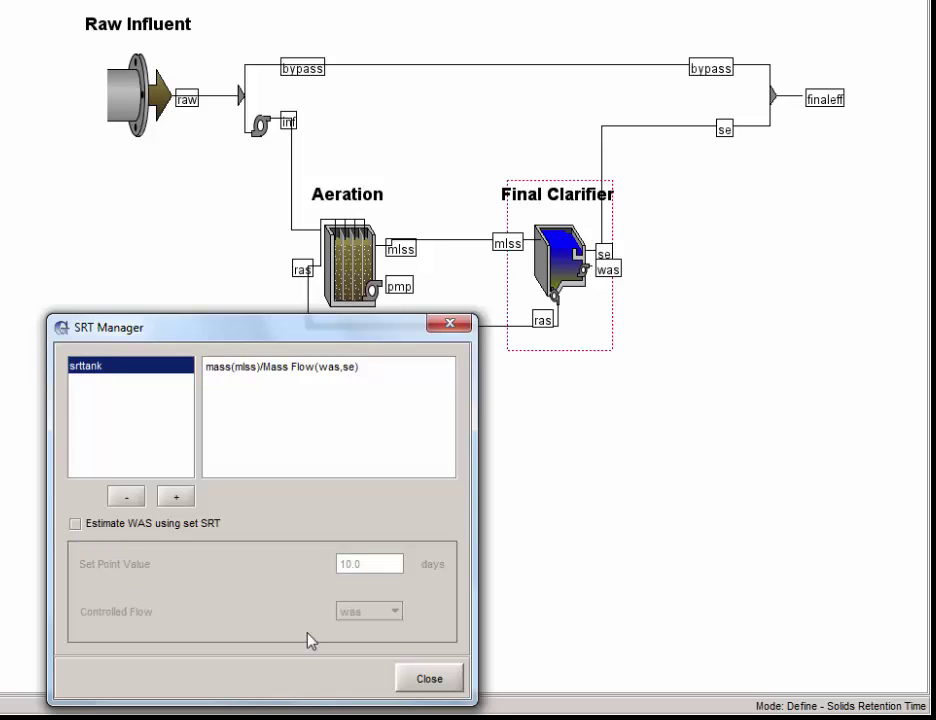
left_click(452, 678)
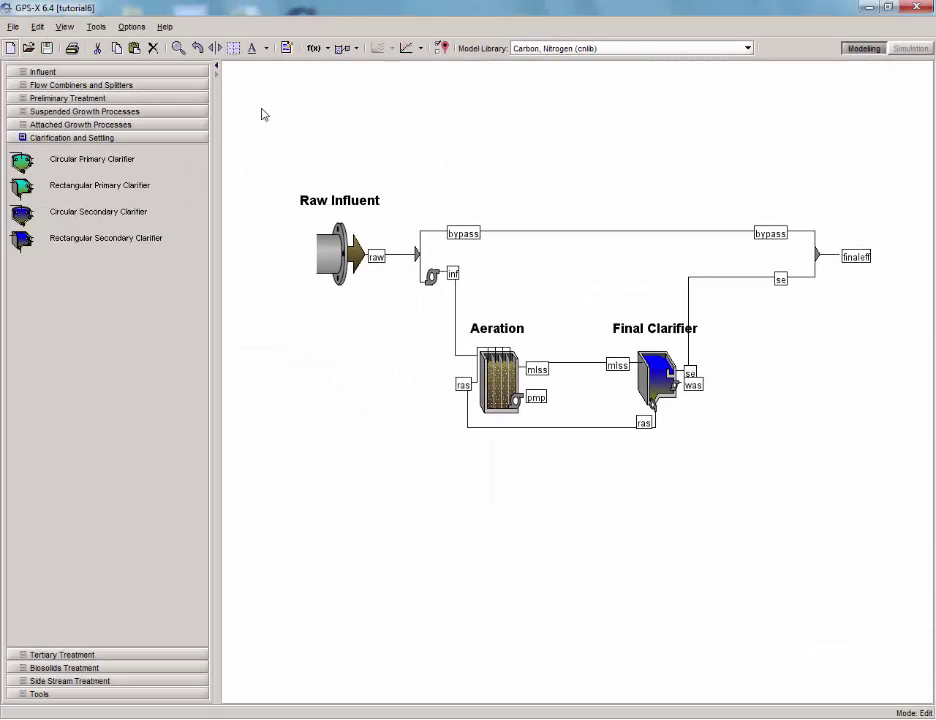
- In Simulation mode, plot the srttank solids retention time on a new plot tab
left_click(908, 50)
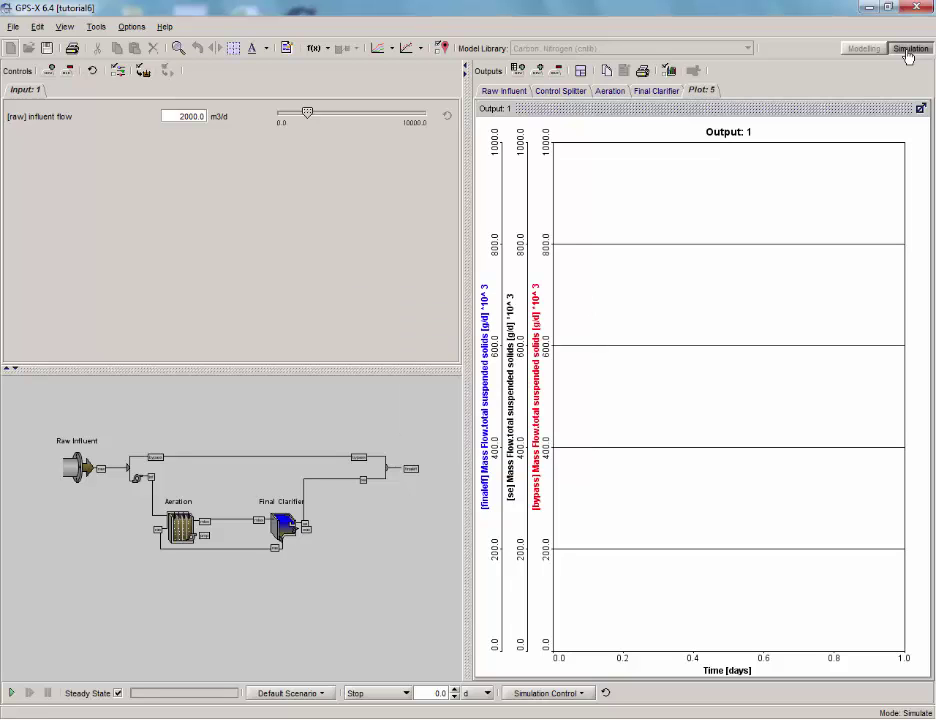
left_click(539, 70)
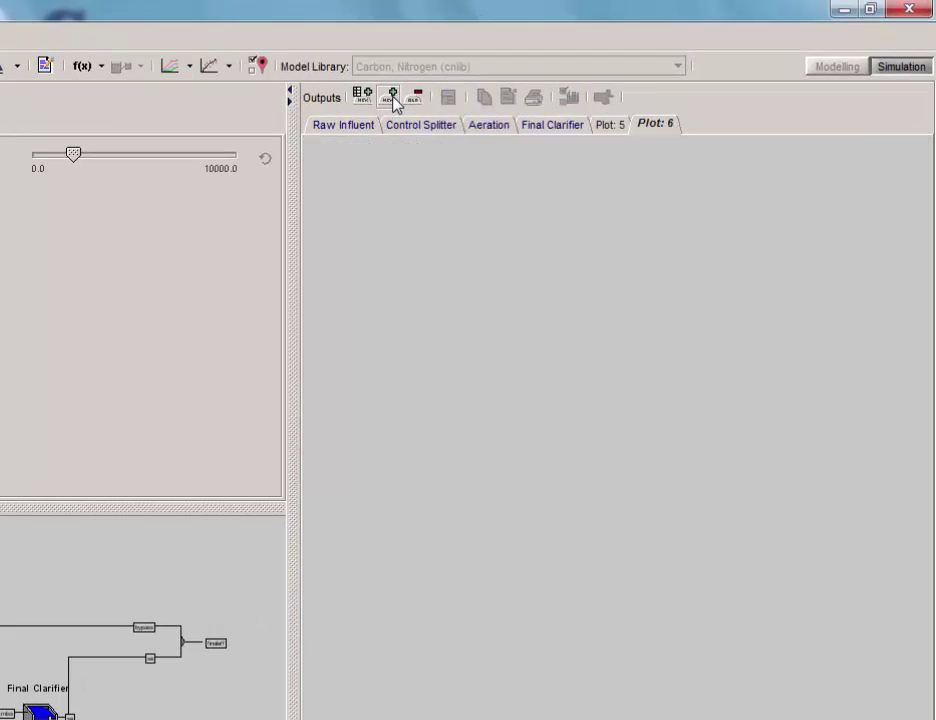
left_click(104, 66)
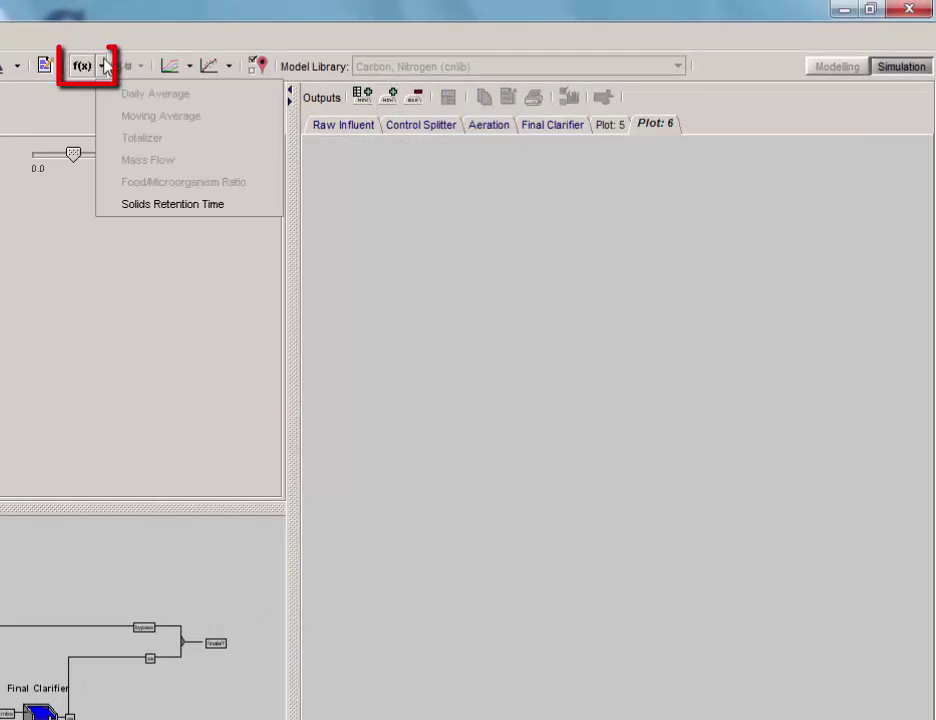
left_click(113, 205)
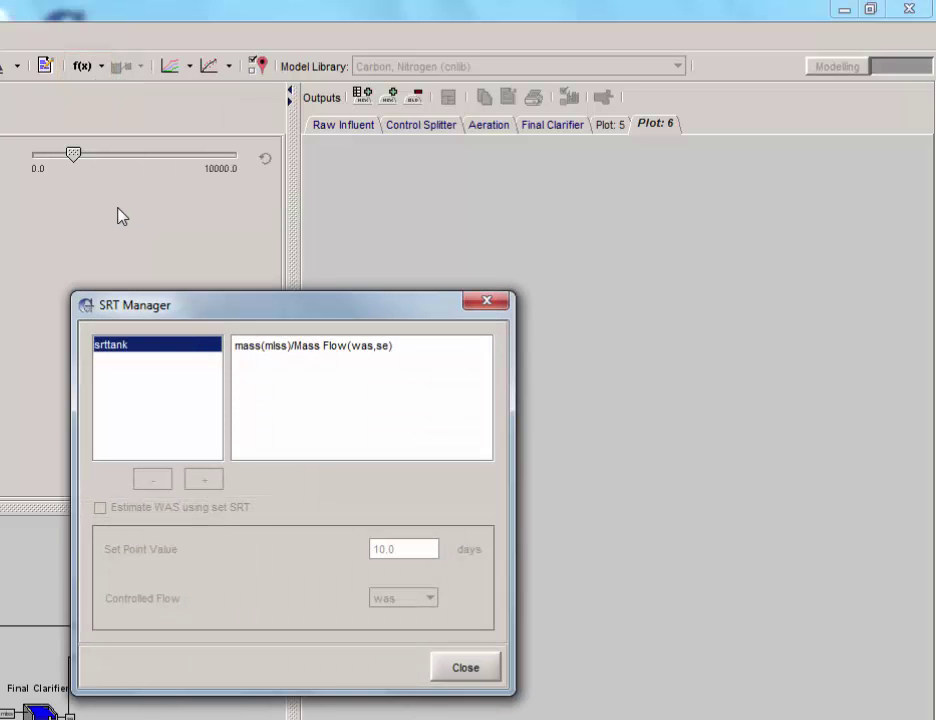
left_click_drag(121, 352, 402, 241)
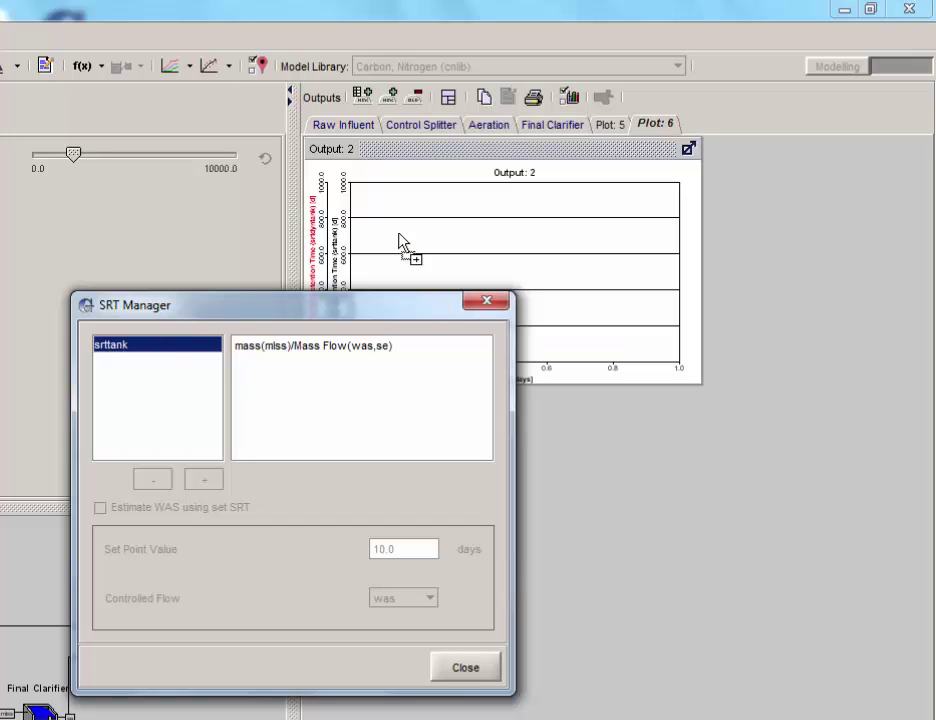
left_click(465, 667)
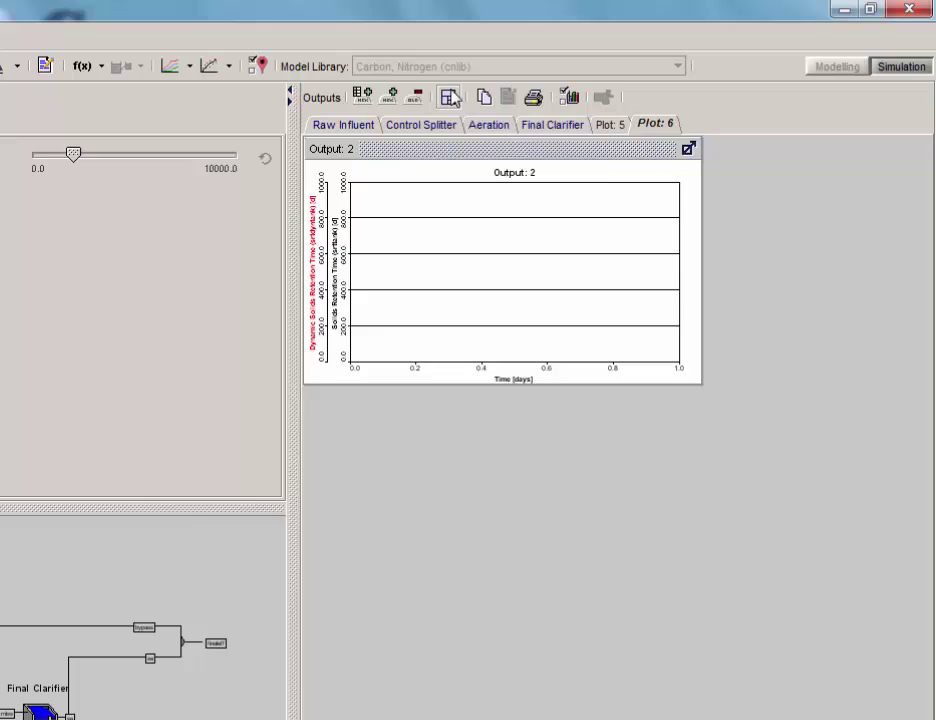
left_click(450, 97)
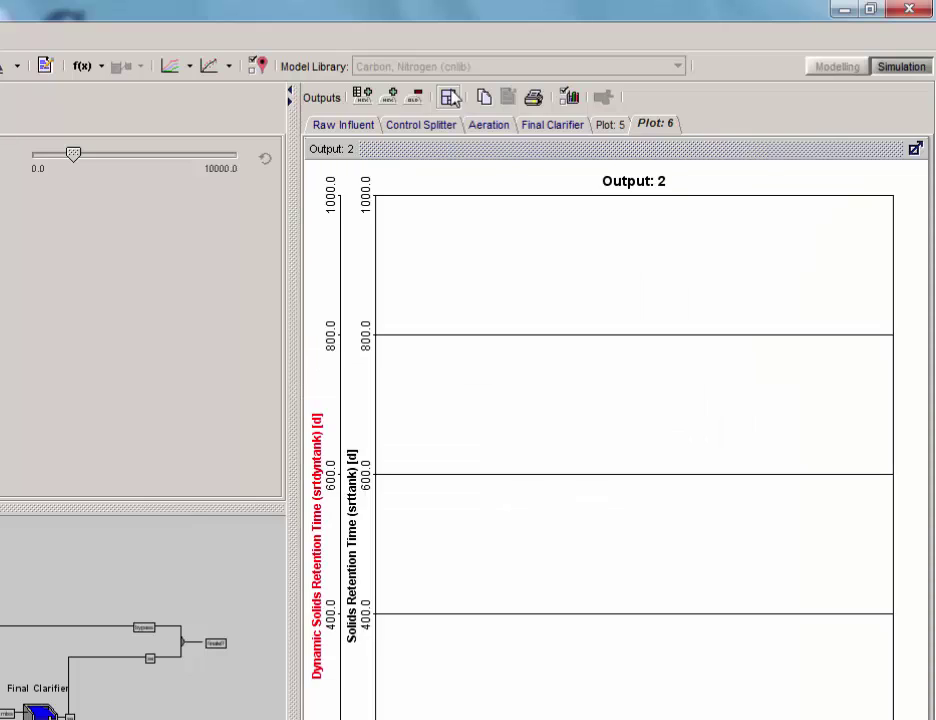
- Title the SRT plot 'SRT' and set its axis maximum to 30
left_click(578, 96)
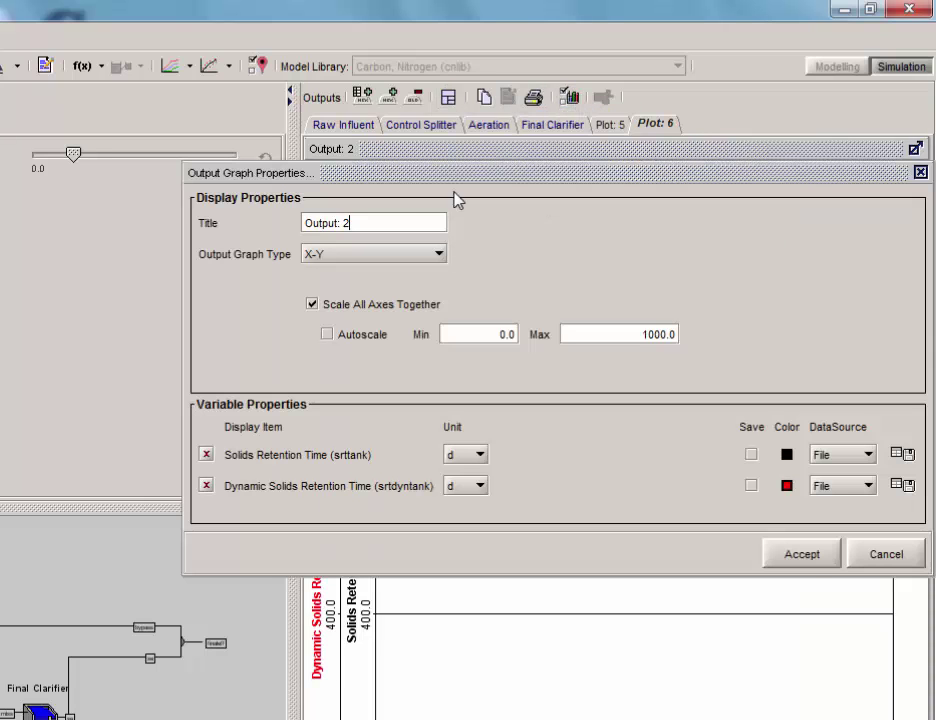
left_click_drag(360, 225, 299, 226)
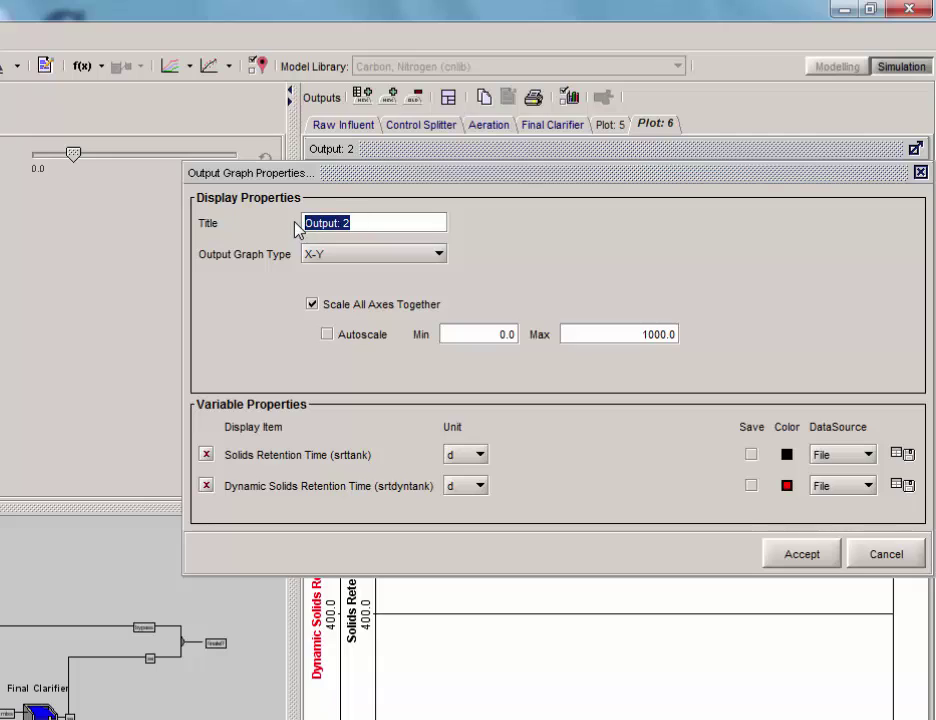
type("SRT")
left_click_drag(610, 331, 689, 340)
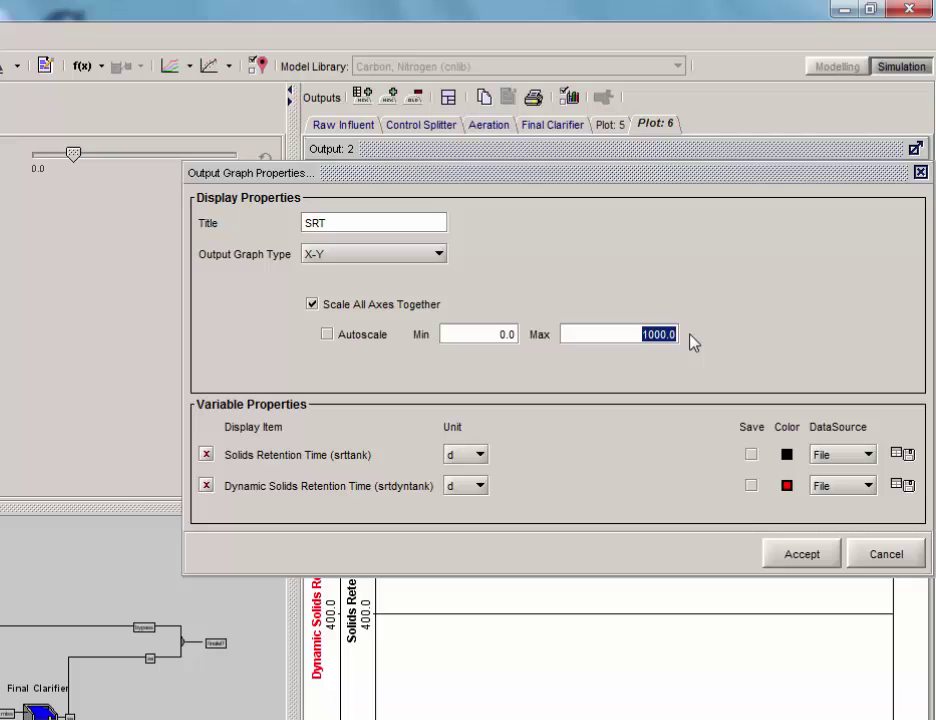
type("30")
left_click(788, 549)
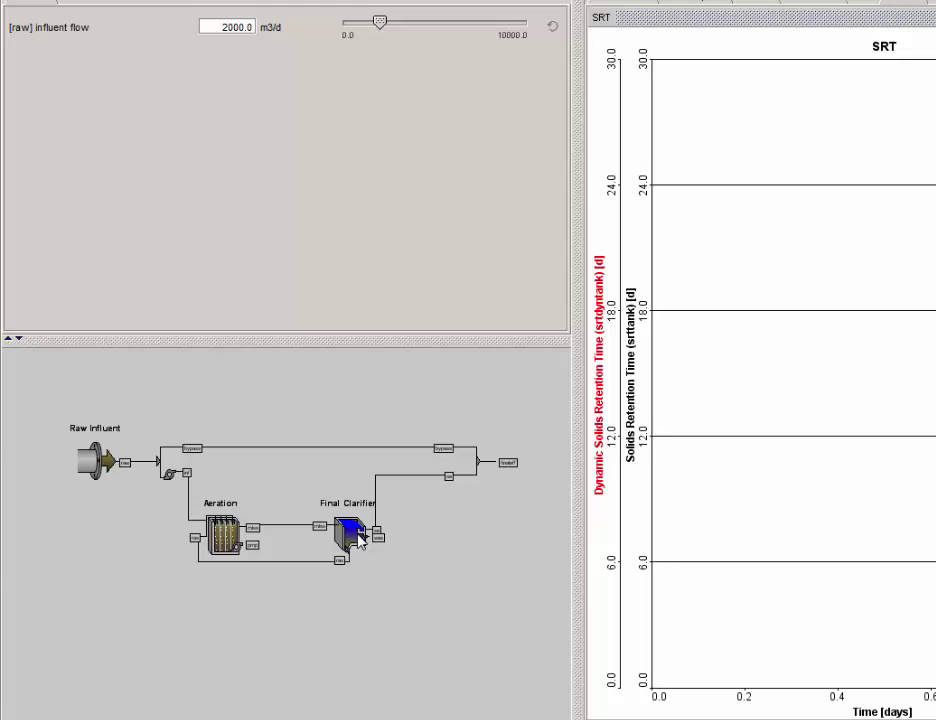
right_click(354, 532)
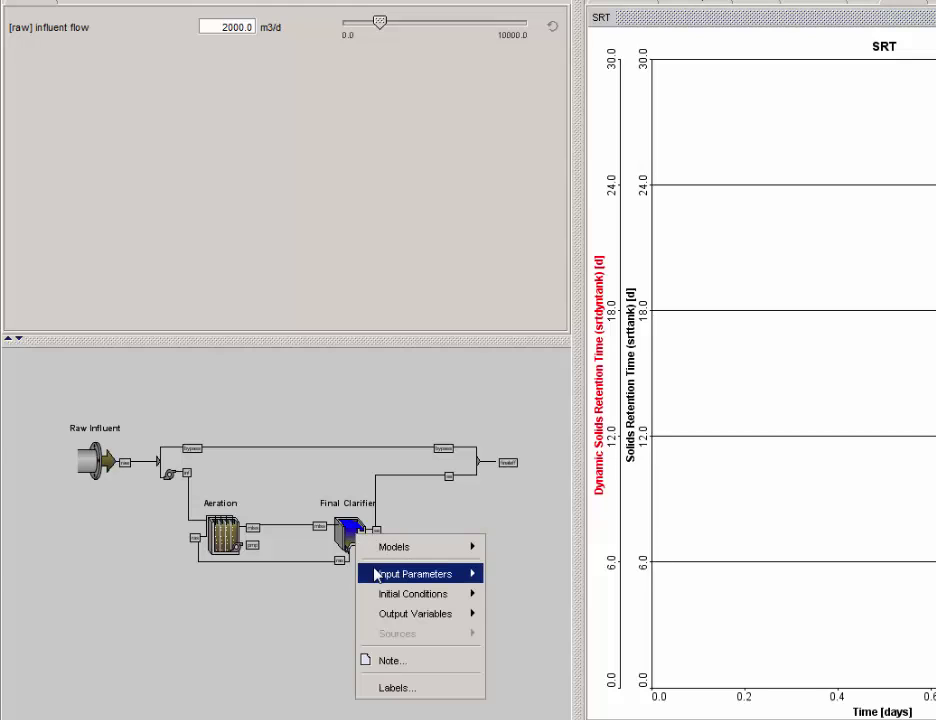
- Add the Final Clarifier's [was] pumped flow as a 100 m3/d slider in the Controls panel
mouse_move(378, 577)
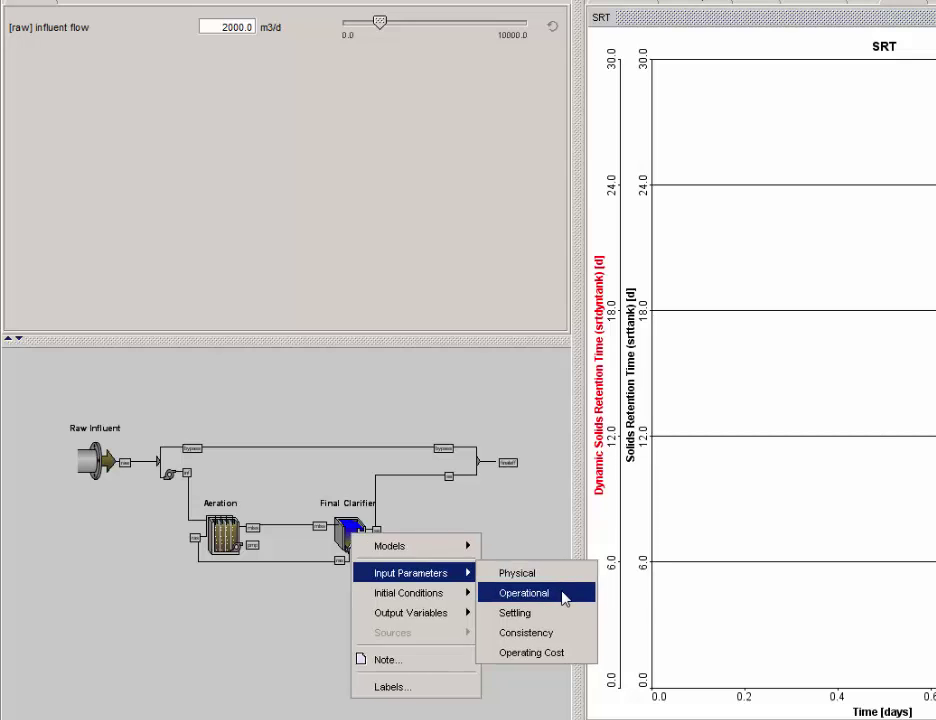
left_click(565, 597)
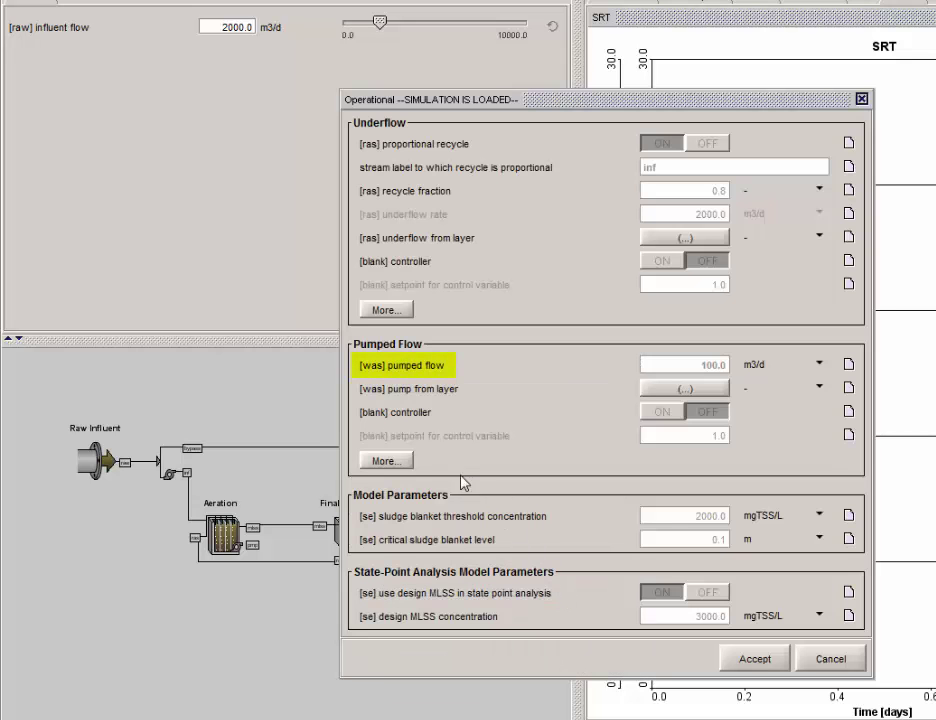
left_click_drag(370, 373, 219, 156)
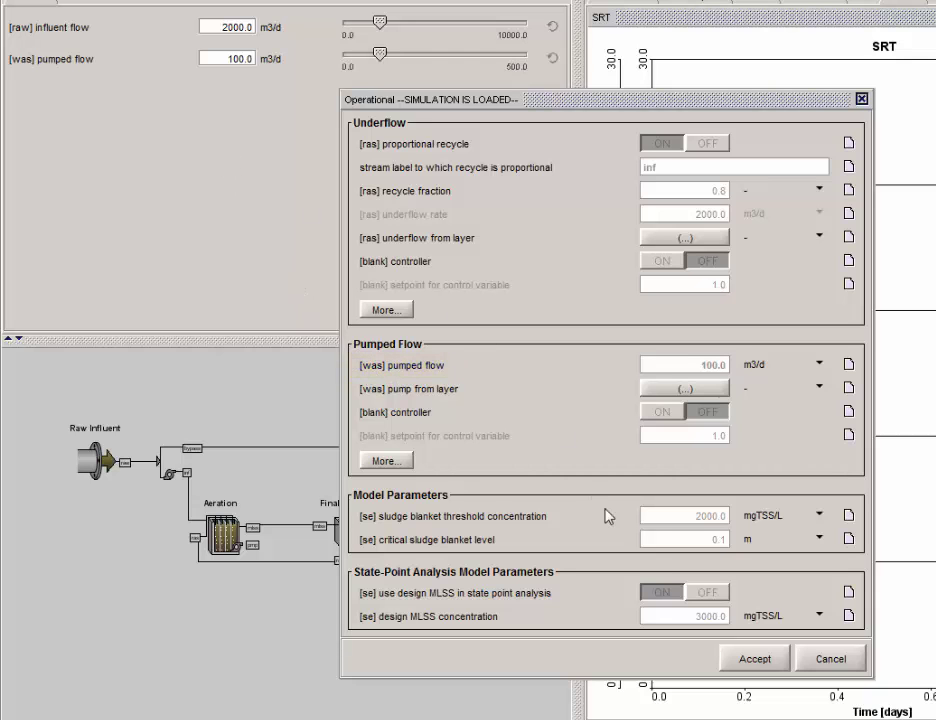
left_click(735, 665)
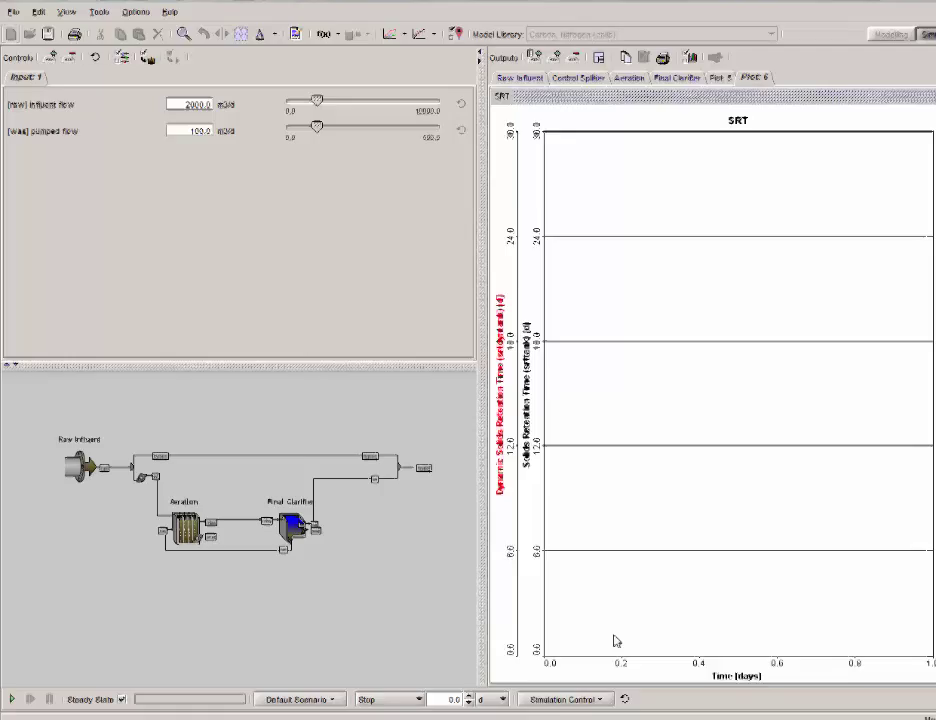
- Set the simulation to stop after a 20-day run length
left_click(405, 693)
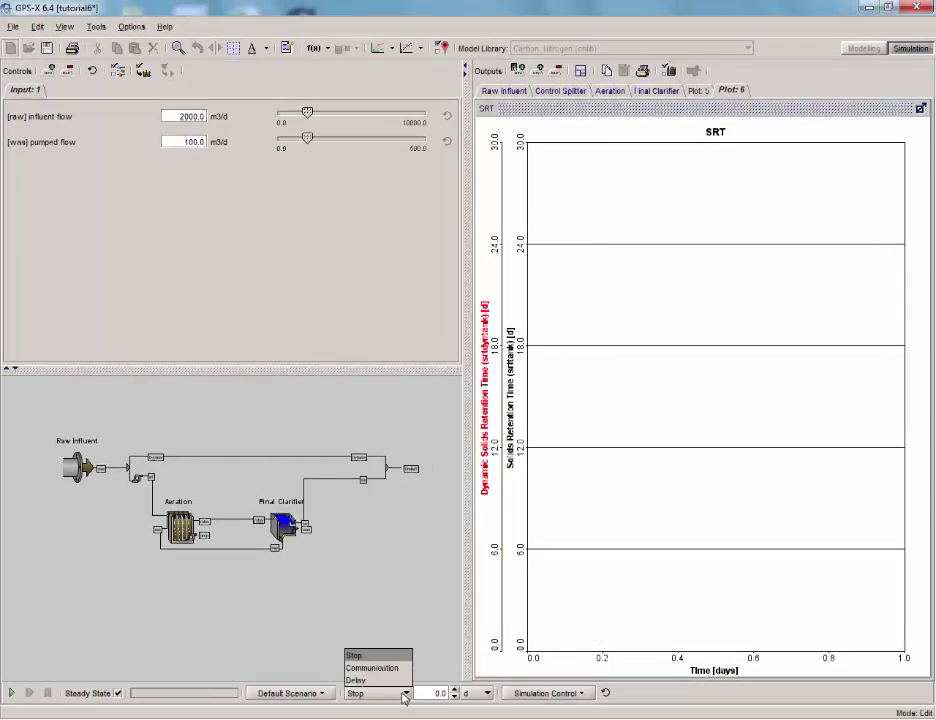
left_click(370, 680)
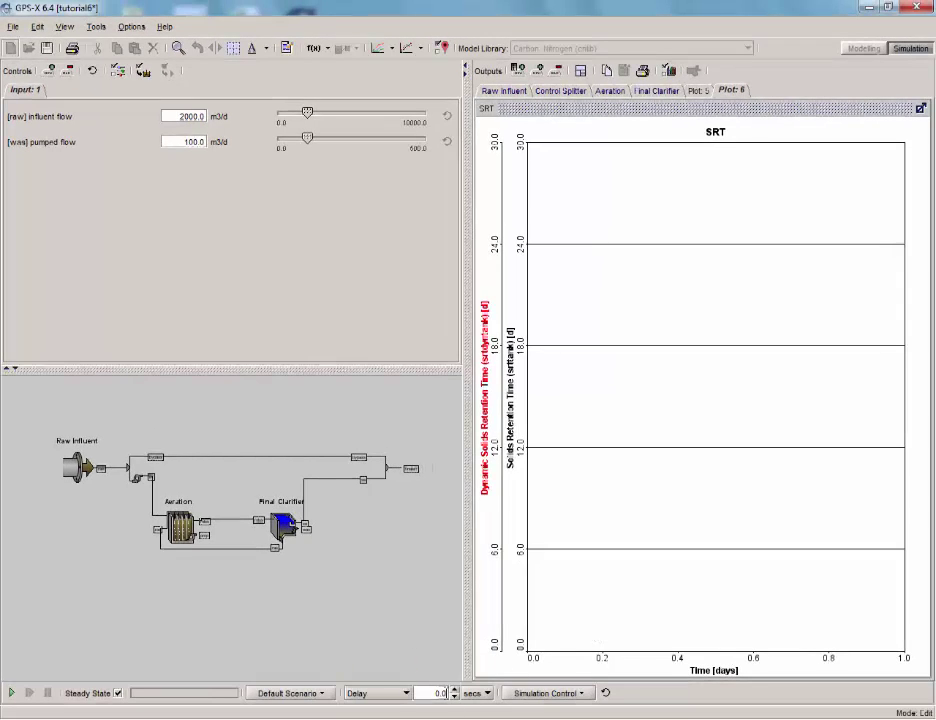
left_click(405, 693)
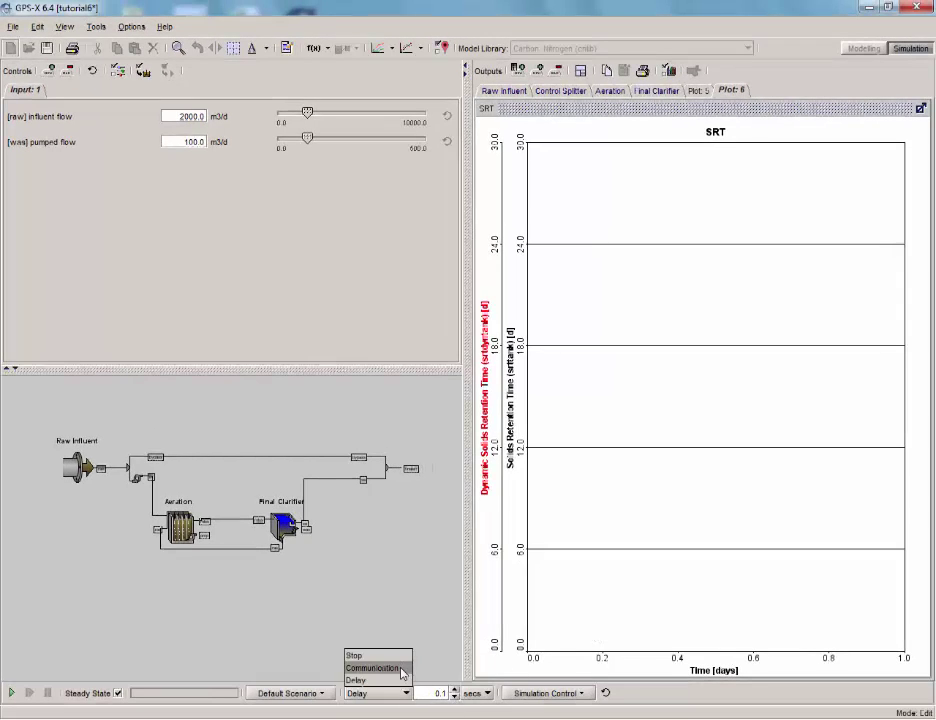
left_click(366, 654)
triple_click(430, 692)
type("20")
- Run the simulation, raising influent flow and [was] pumped flow to 180.5 m3/d, then return to Modelling
left_click(11, 692)
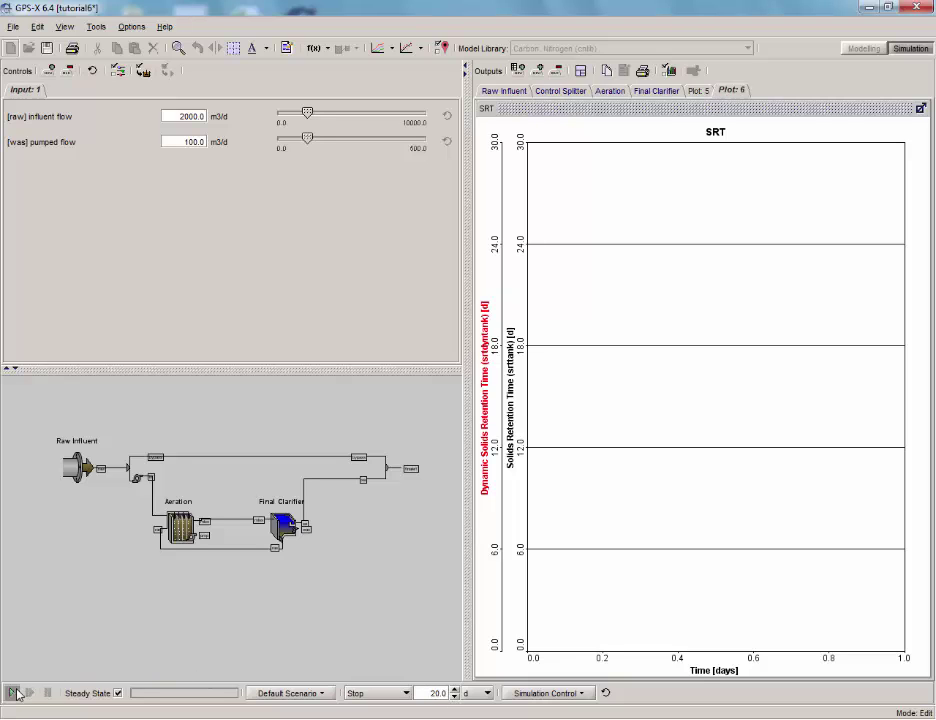
left_click_drag(307, 111, 294, 140)
left_click_drag(298, 142, 332, 145)
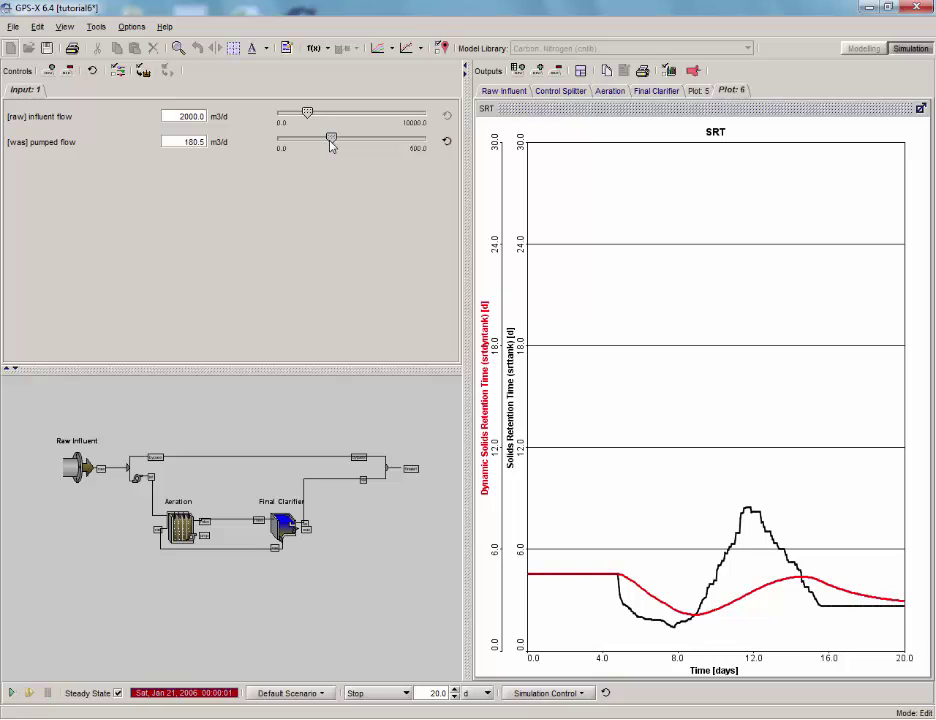
left_click(847, 56)
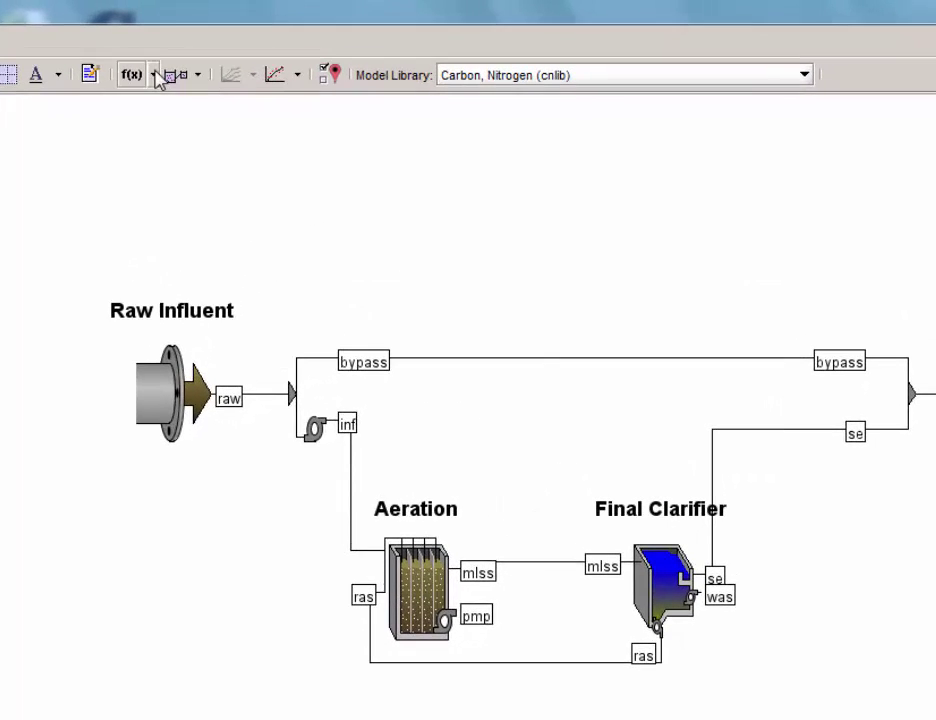
- Create a Daily Average of finaleff total suspended solids Mass Flow from Define Variables
left_click(155, 76)
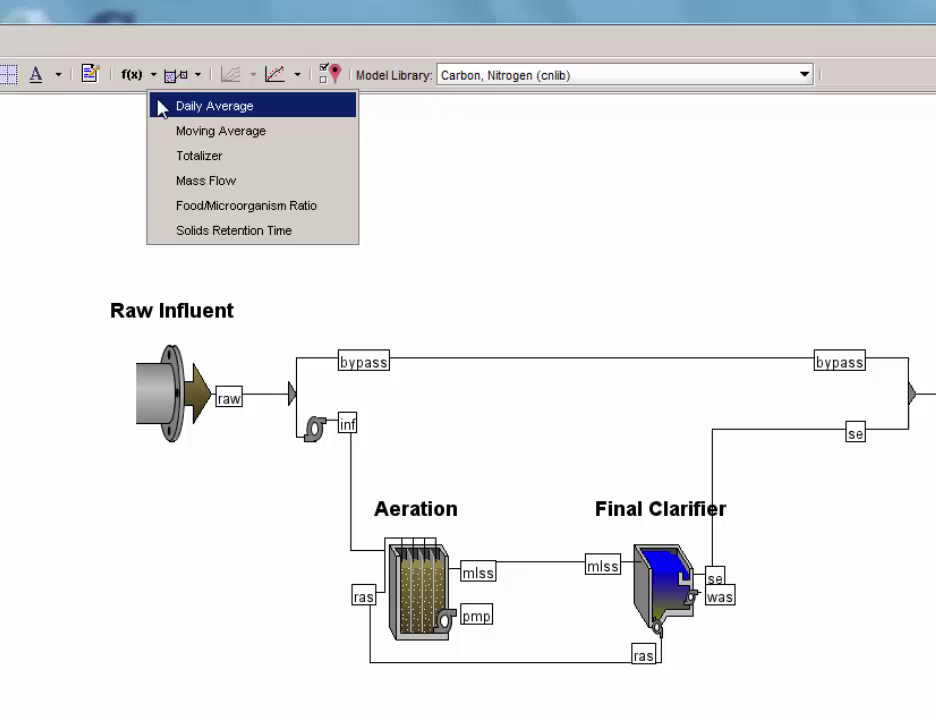
left_click(162, 106)
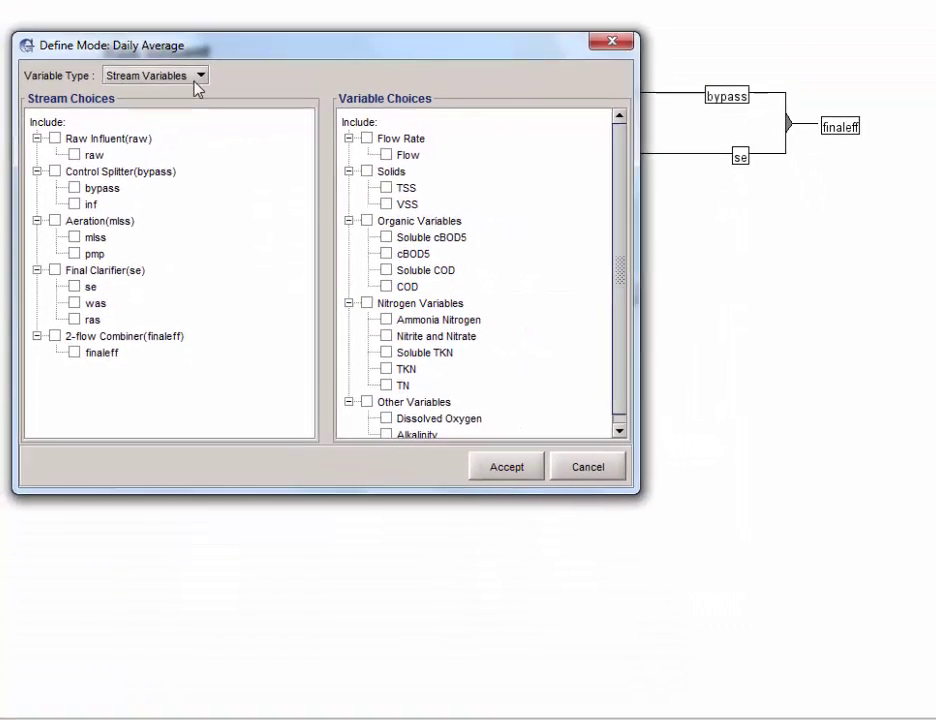
left_click(196, 78)
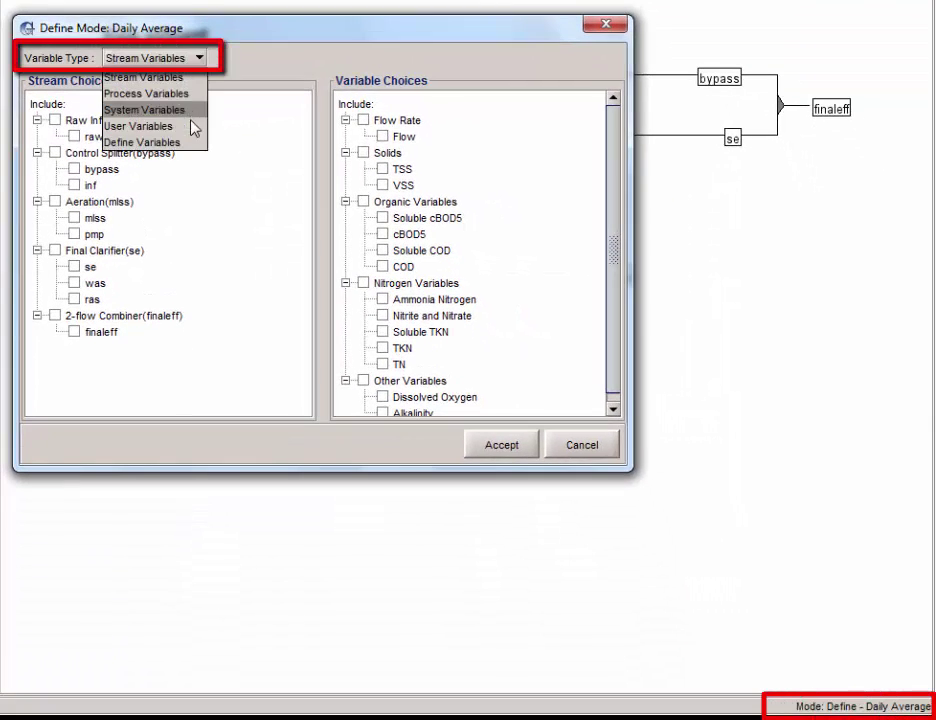
left_click(190, 145)
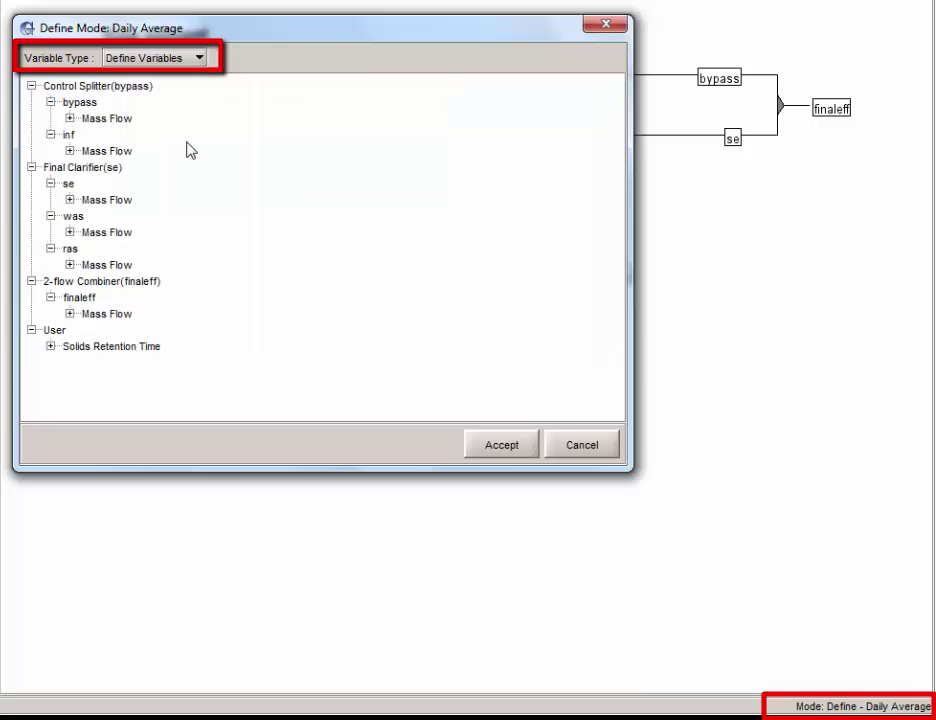
left_click(70, 314)
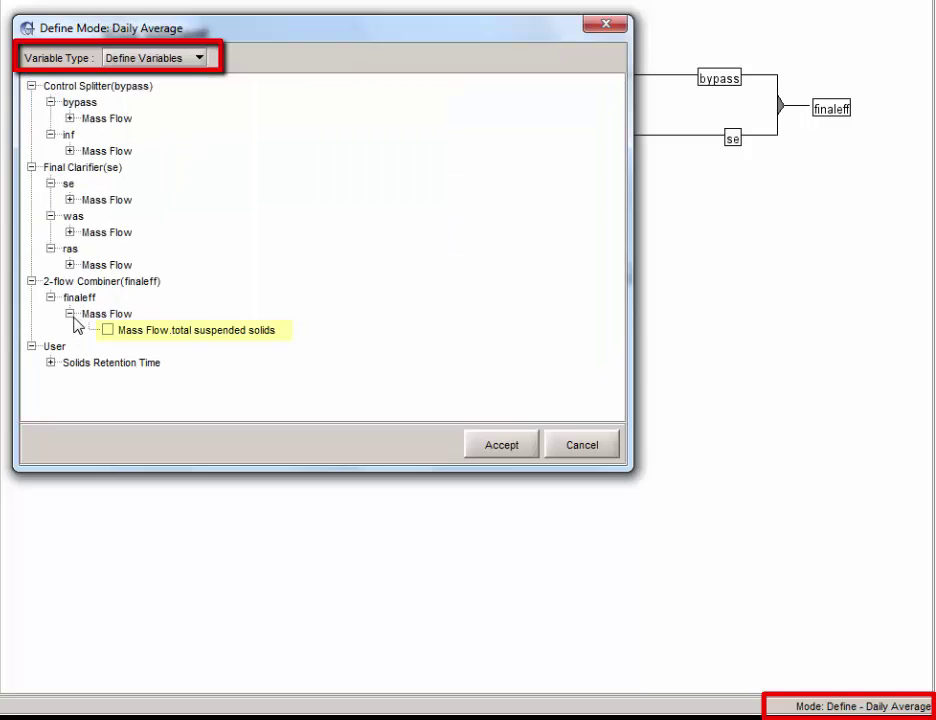
left_click(108, 331)
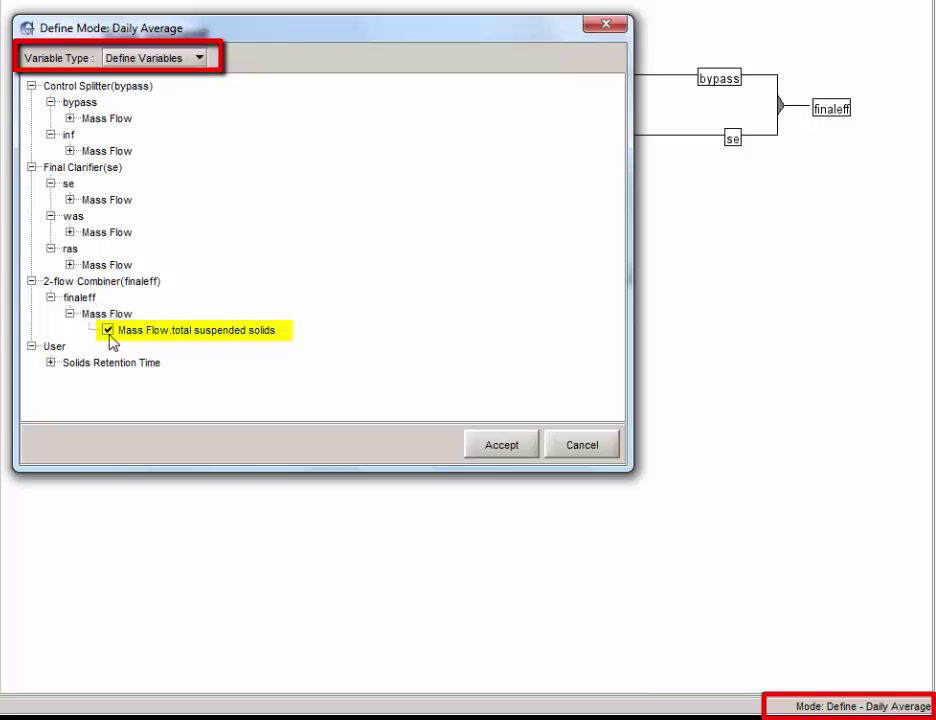
left_click(480, 447)
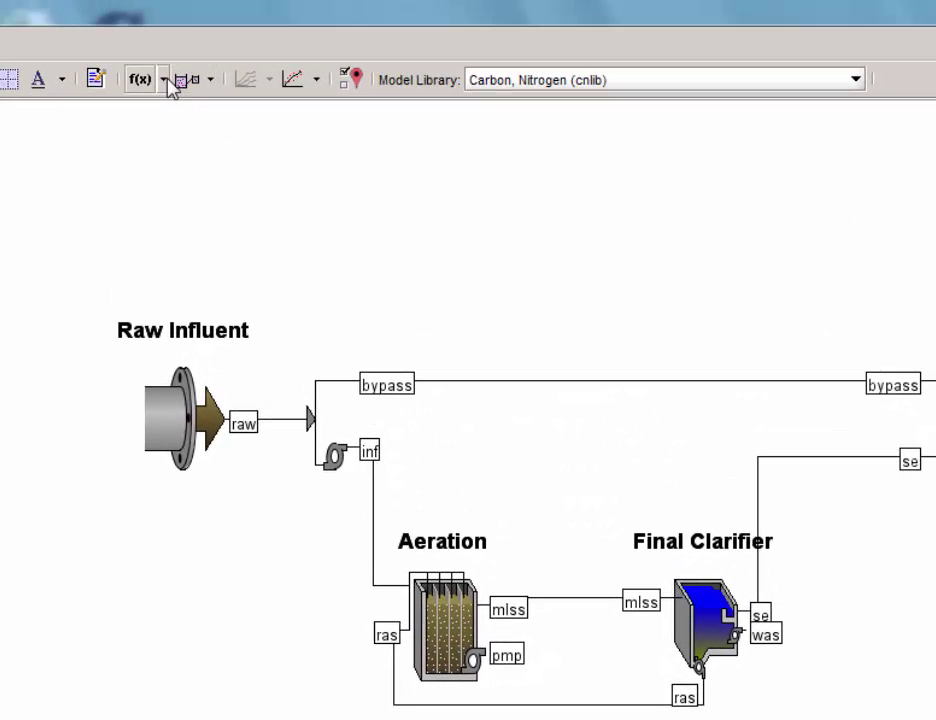
- Create a Moving Average of finaleff total suspended solids Mass Flow, then enter Simulation mode
left_click(165, 80)
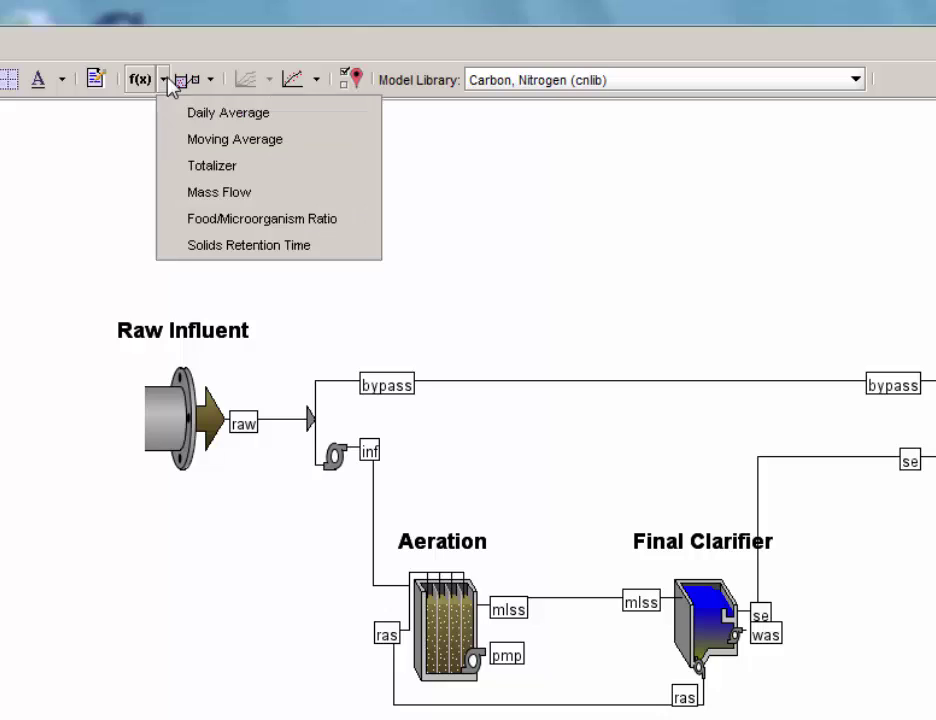
left_click(176, 143)
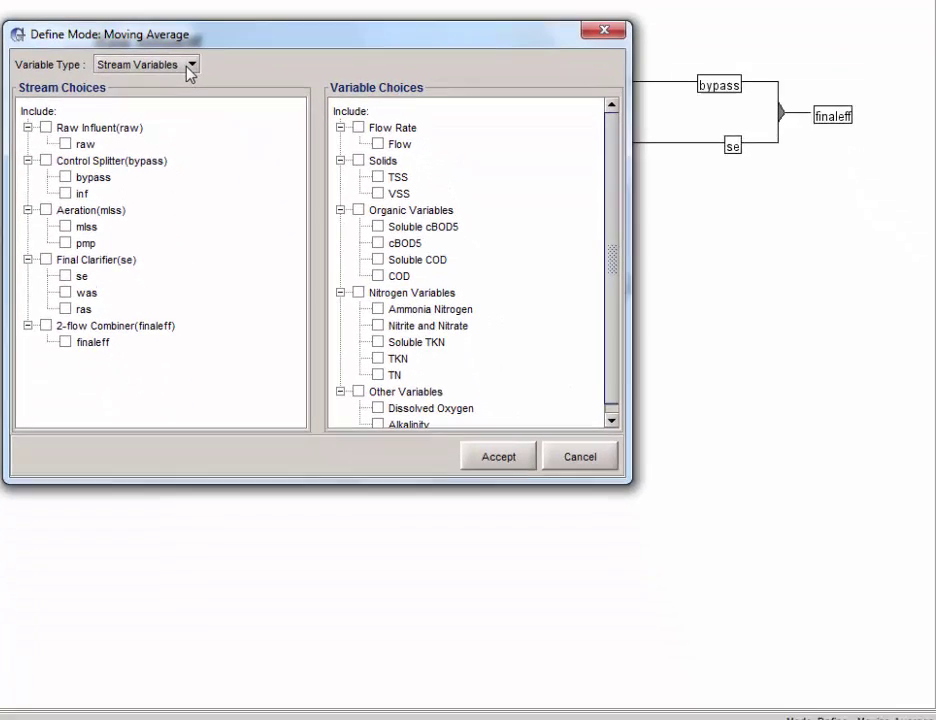
left_click(190, 66)
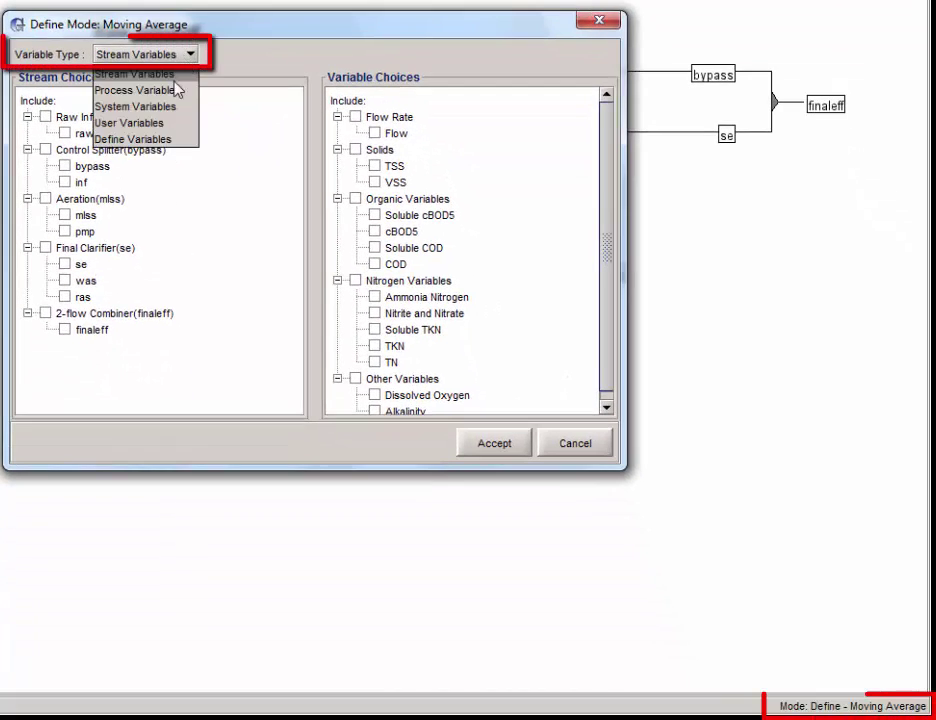
left_click(176, 143)
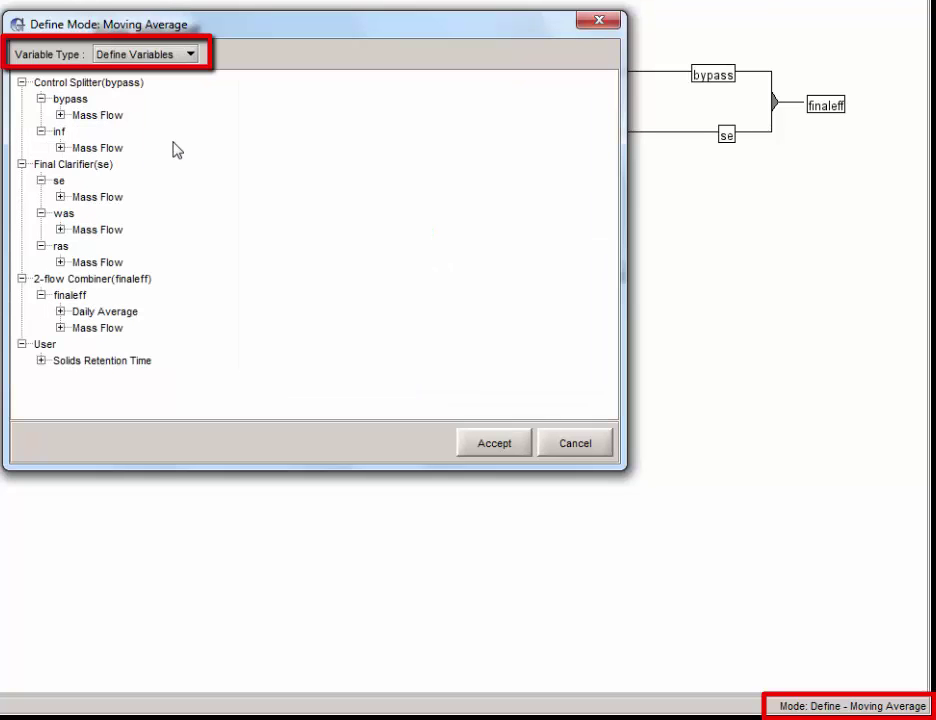
left_click(61, 328)
left_click(100, 345)
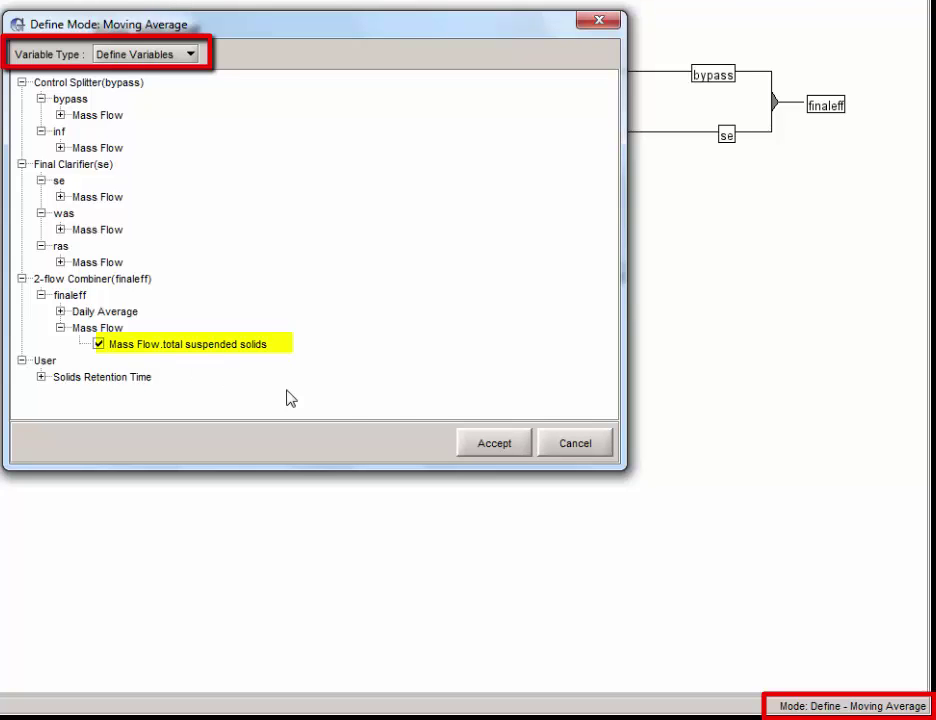
left_click(468, 450)
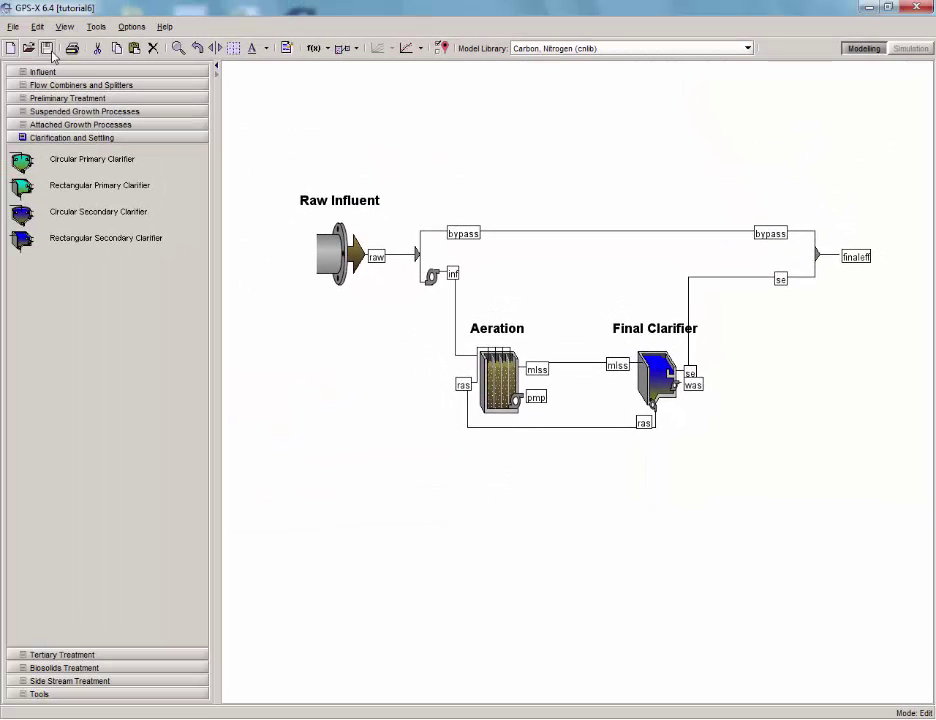
left_click(907, 50)
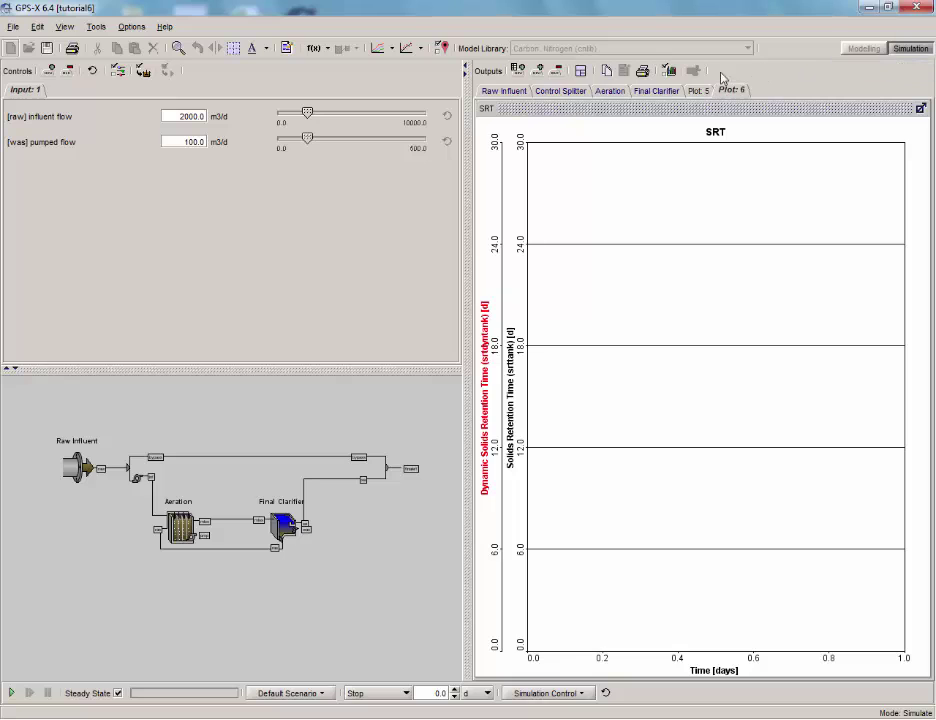
- On a new plot tab, chart the finaleff Moving Average TSS mass flow as Output 3
left_click(541, 71)
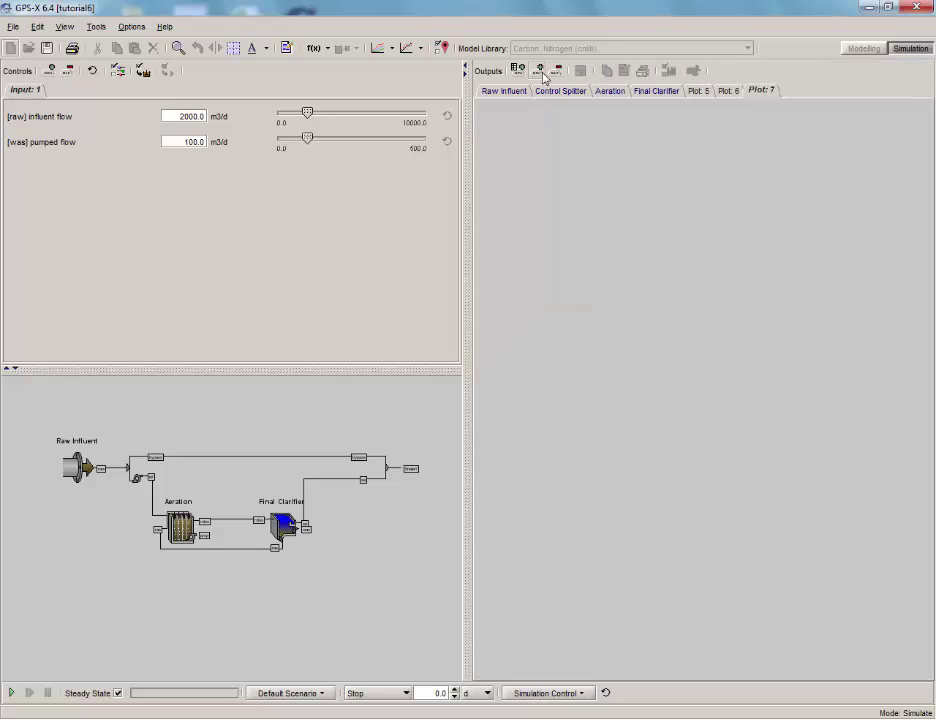
right_click(395, 470)
mouse_move(400, 532)
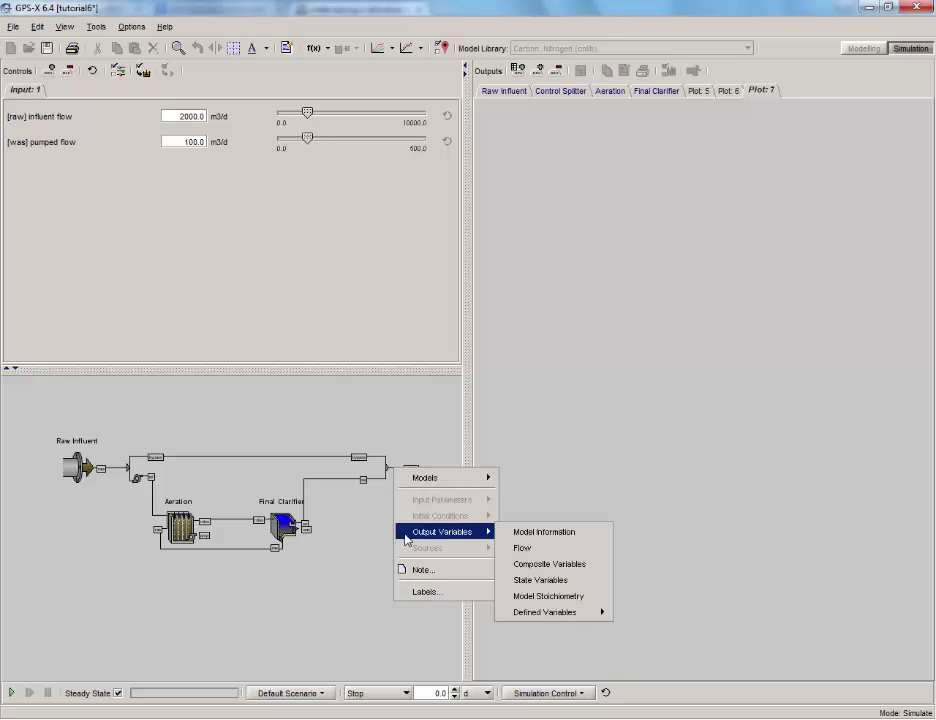
mouse_move(581, 612)
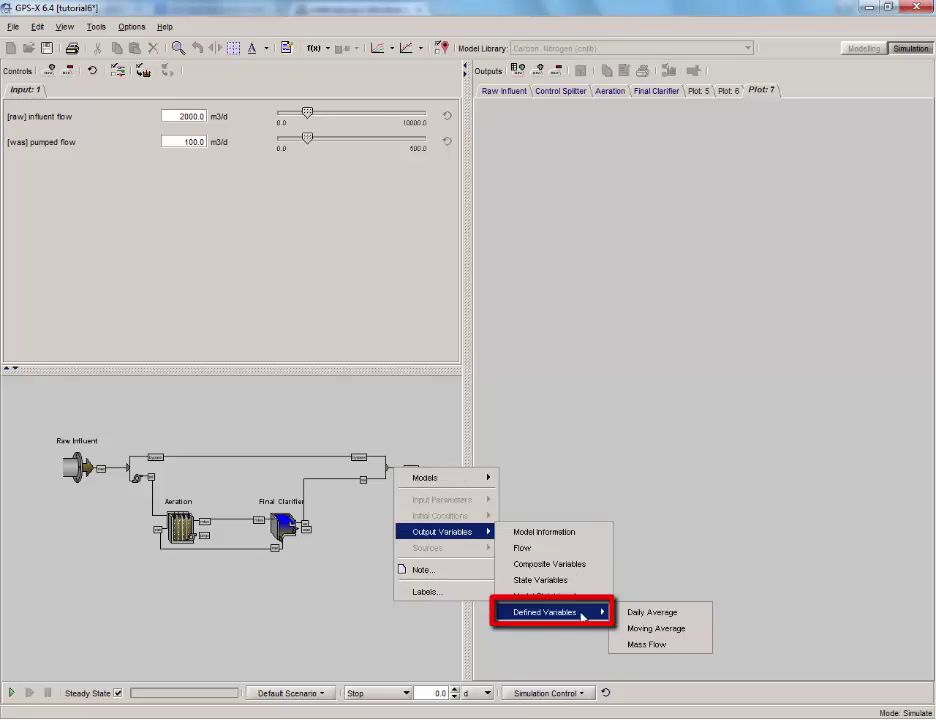
left_click(670, 628)
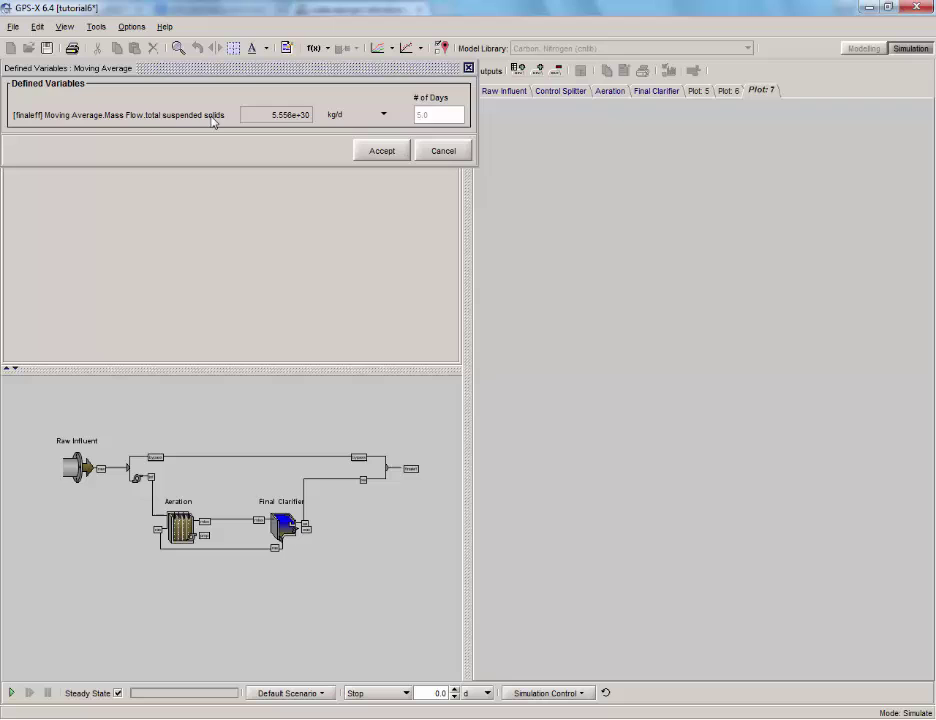
left_click_drag(205, 121, 549, 219)
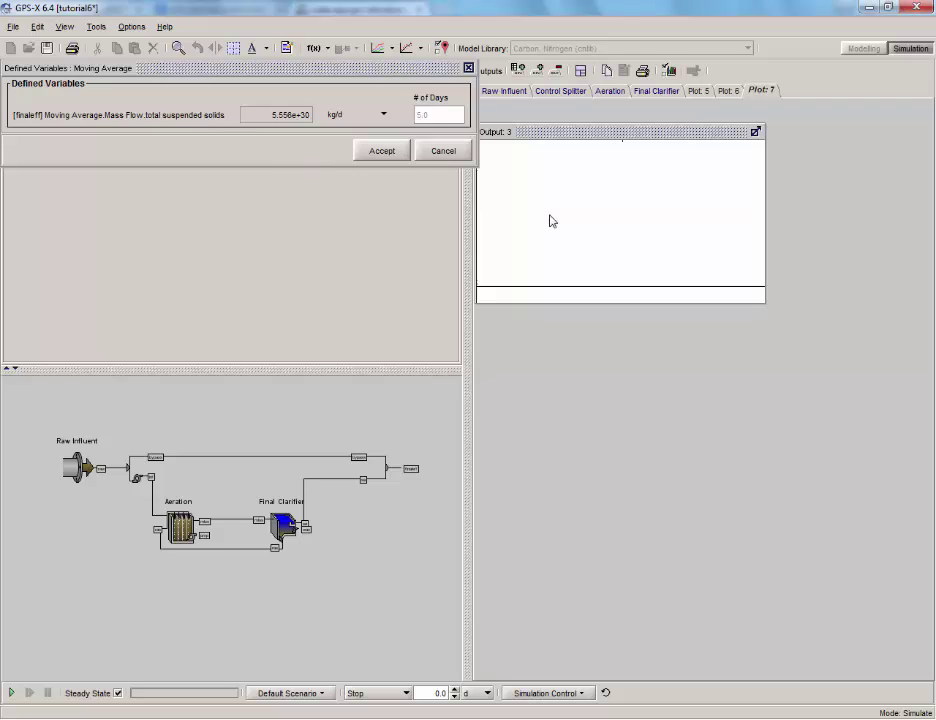
left_click(382, 151)
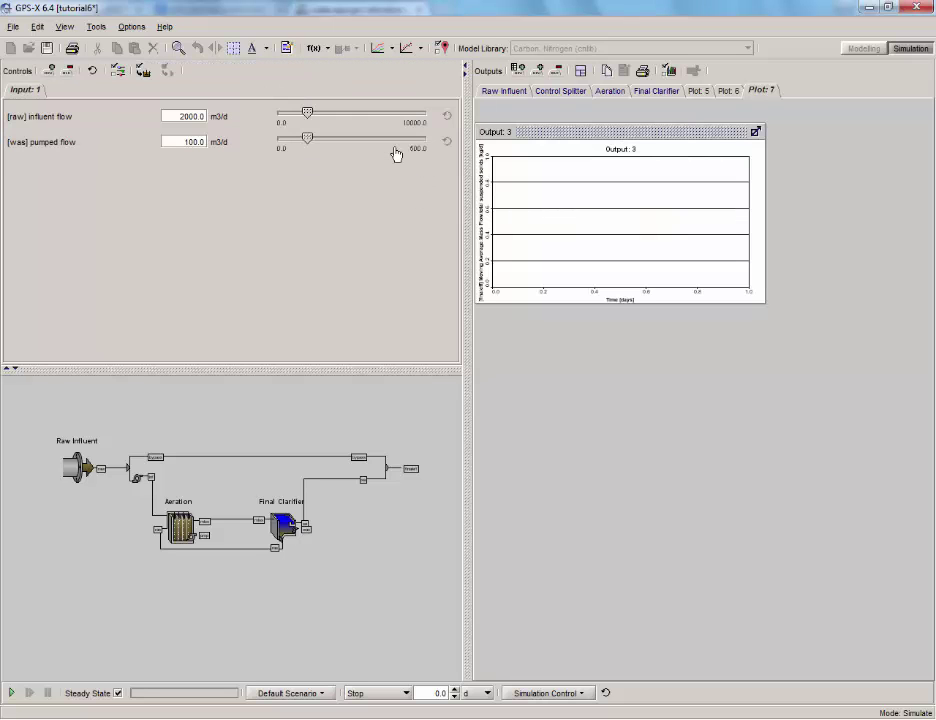
right_click(398, 473)
- Add the final effluent's daily-average TSS mass flow series to the Output 3 graph
mouse_move(440, 533)
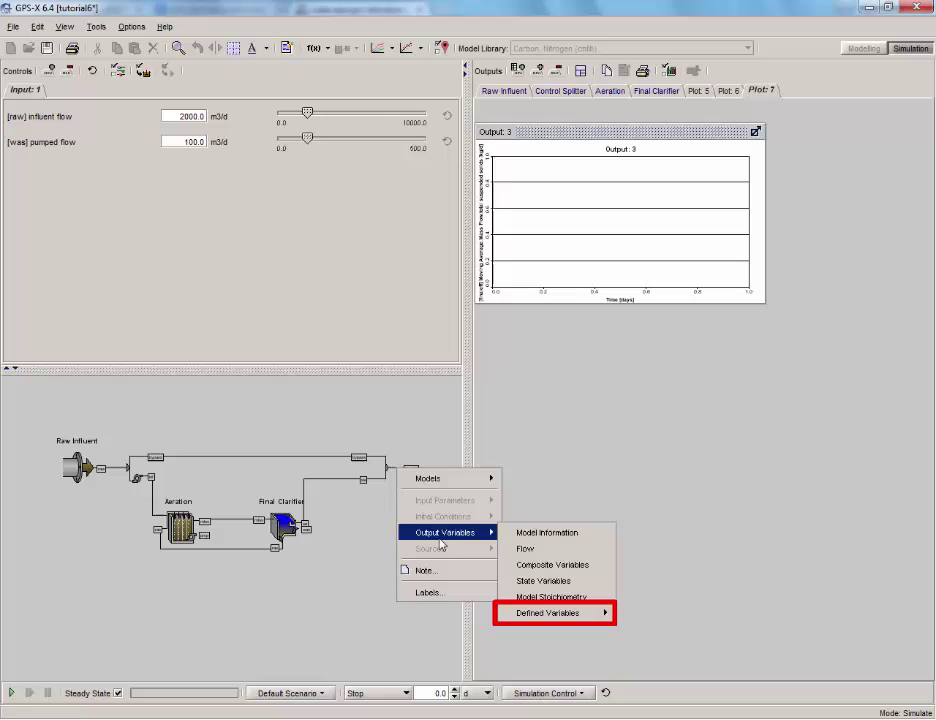
mouse_move(601, 612)
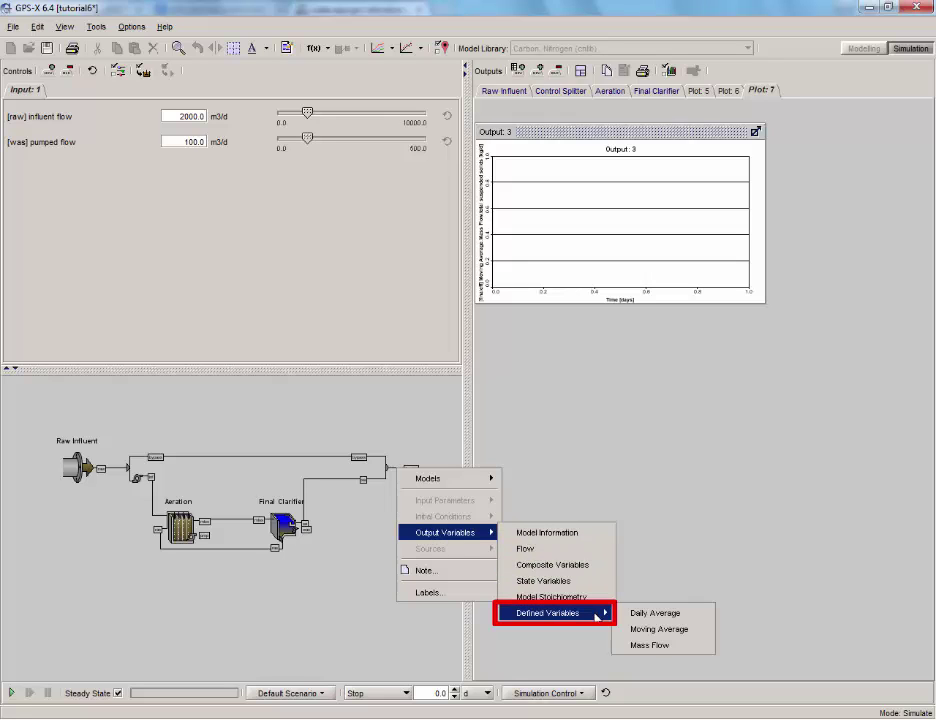
left_click(695, 613)
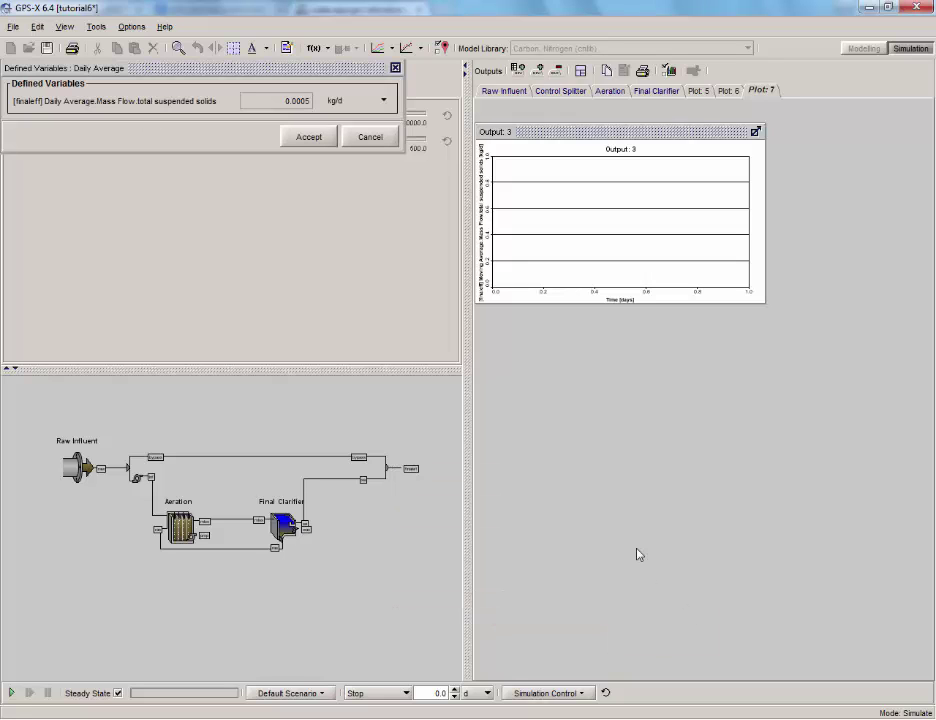
left_click_drag(185, 108, 533, 228)
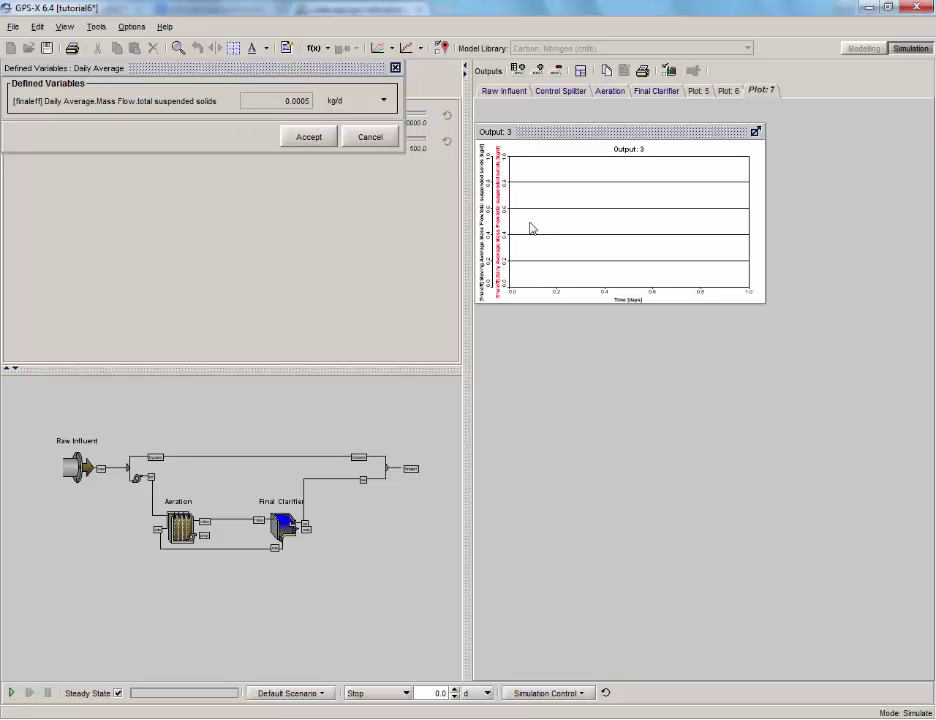
left_click(310, 137)
- Add the final effluent's instantaneous TSS mass flow series to Output 3 and maximize the graph
right_click(392, 472)
mouse_move(477, 533)
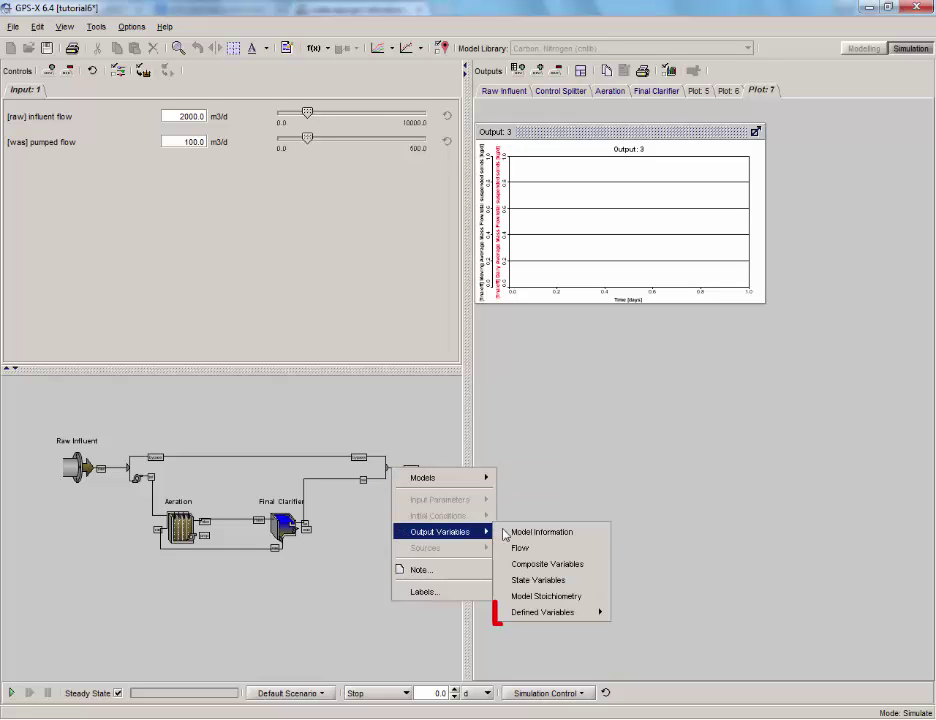
mouse_move(602, 612)
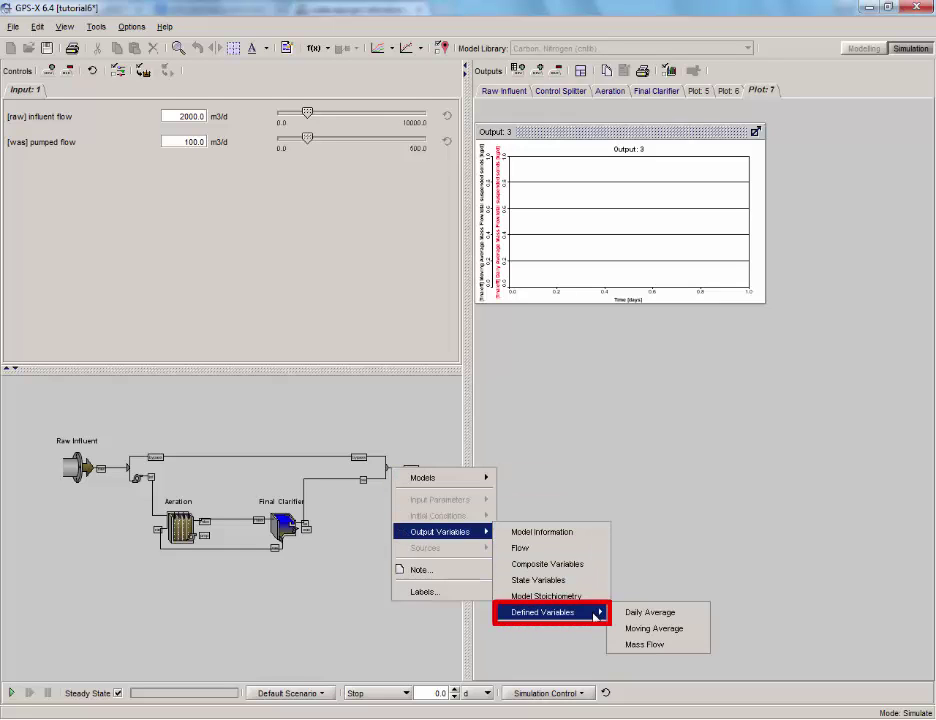
left_click(687, 645)
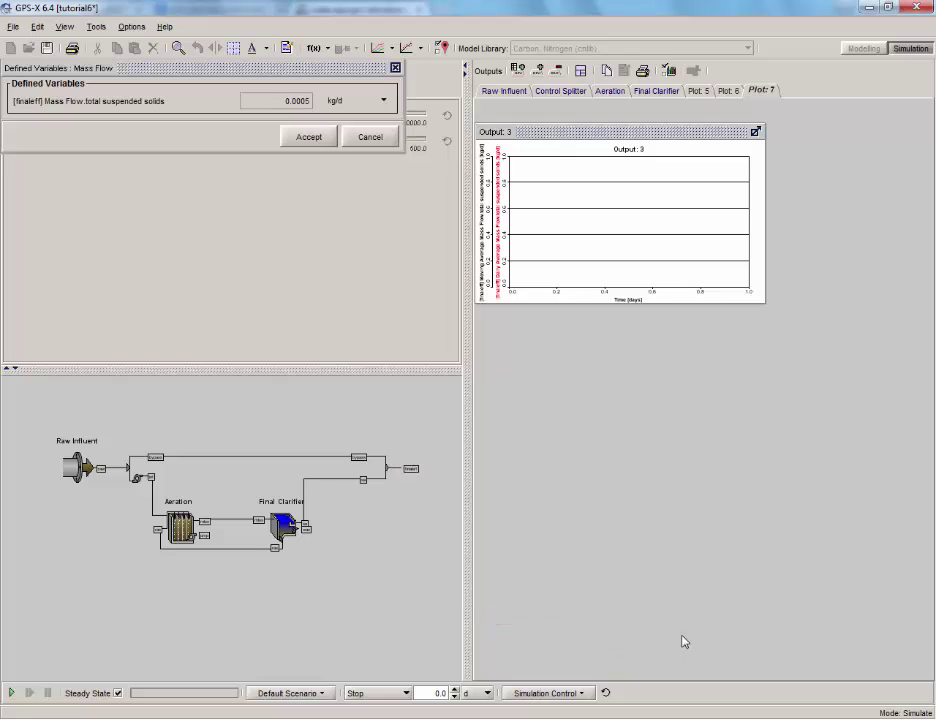
left_click_drag(150, 104, 523, 200)
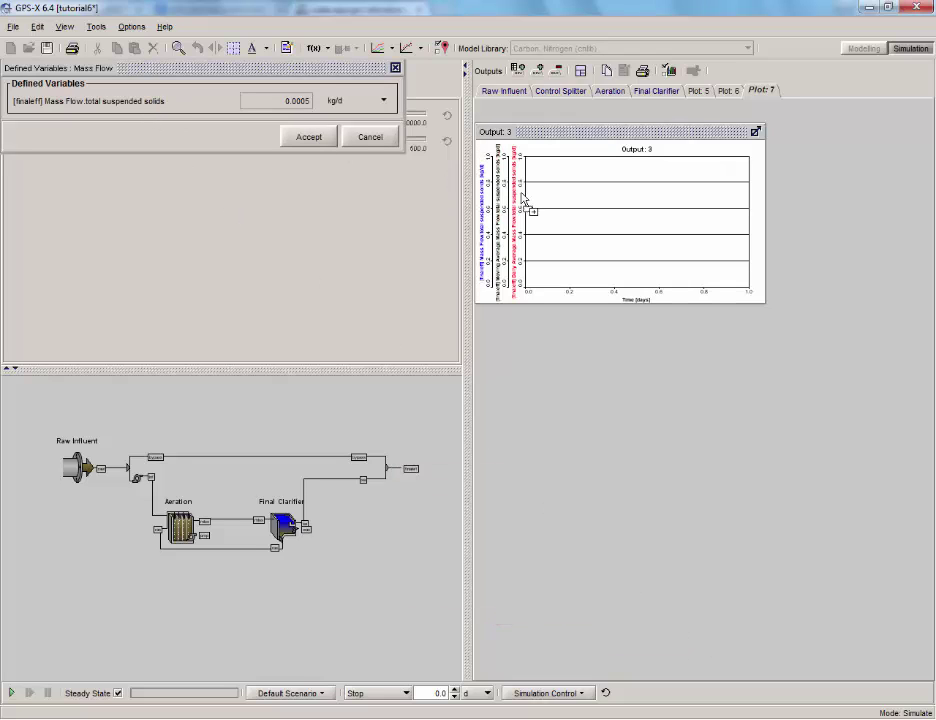
left_click(327, 139)
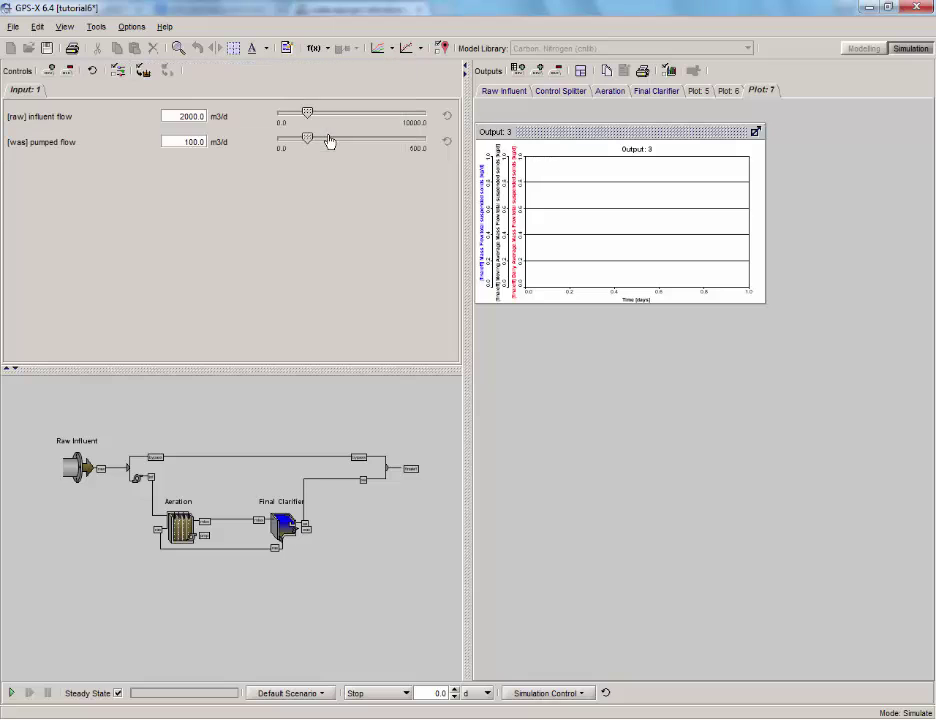
left_click(581, 72)
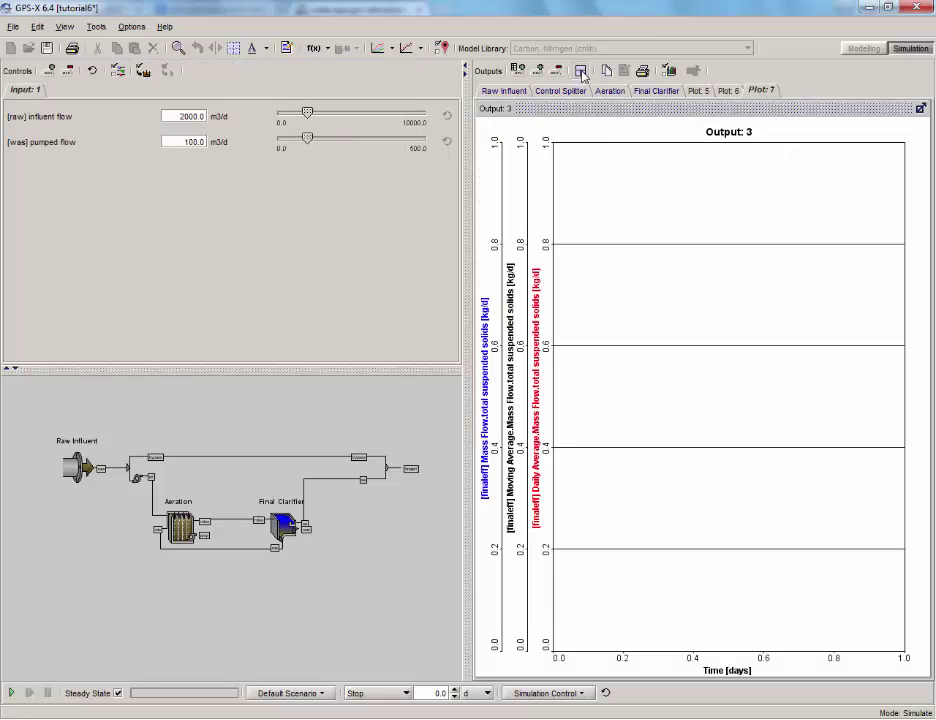
- Title the graph TSS and scale its three axes separately, each with a maximum of 1000
left_click(670, 72)
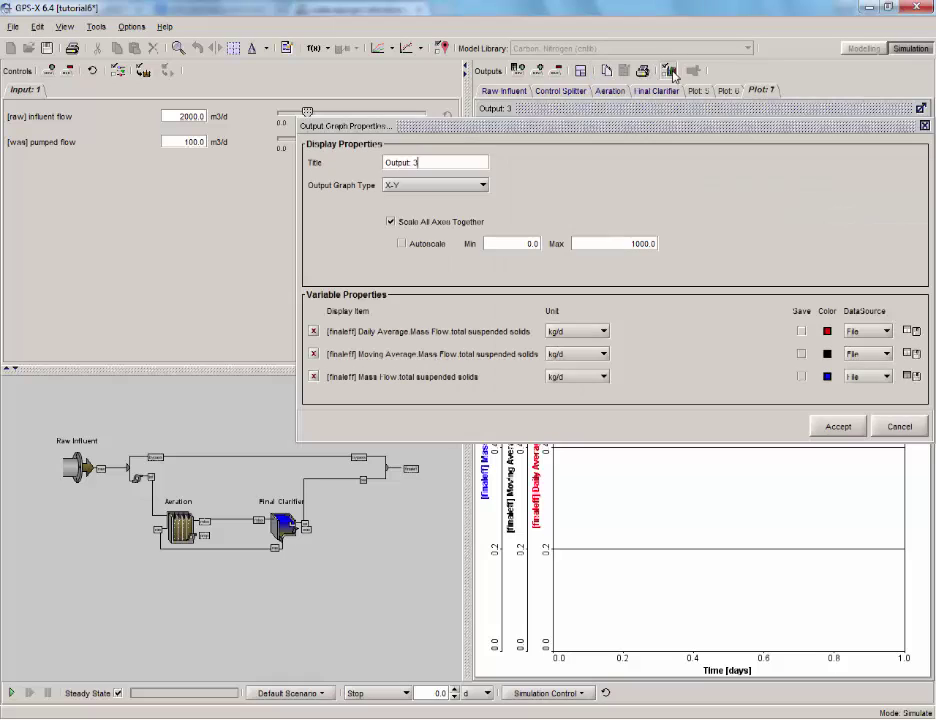
left_click(390, 222)
left_click_drag(770, 331, 712, 333)
type("1000")
double_click(727, 353)
type("1000")
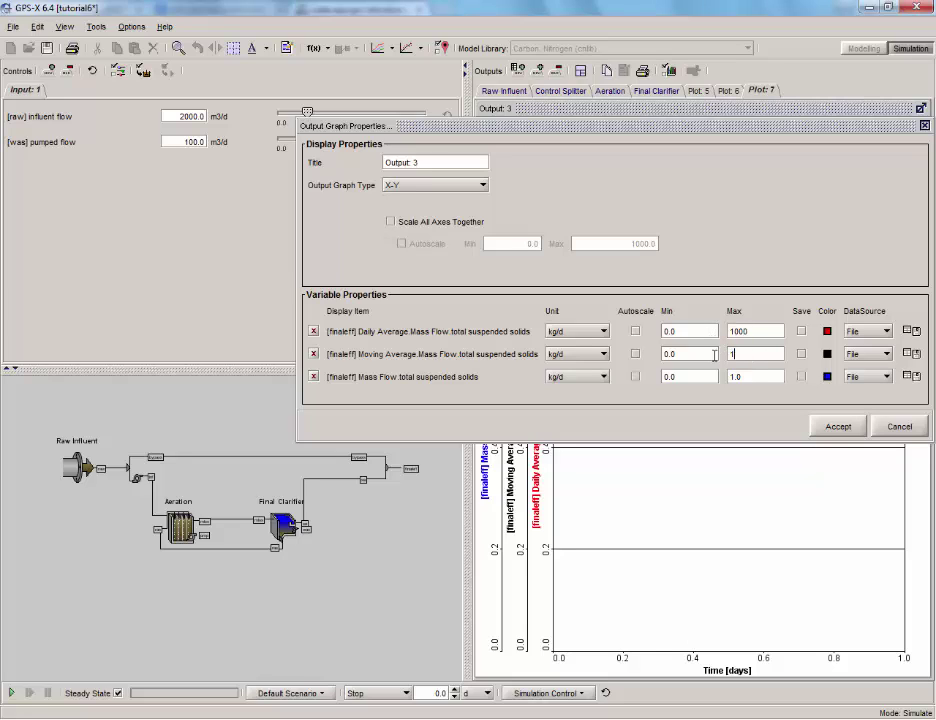
left_click_drag(749, 375, 710, 376)
type("1")
left_click_drag(430, 162, 368, 161)
type("T")
left_click(845, 430)
- Switch the run control to a delay mode of 0.1 seconds
left_click(397, 694)
left_click(362, 681)
left_click(455, 688)
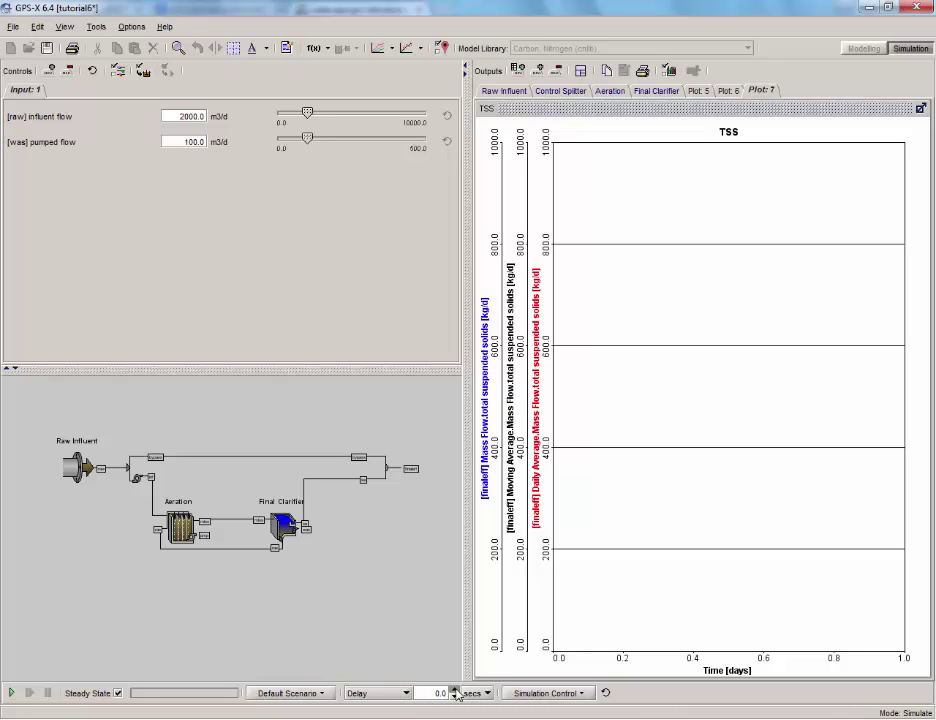
left_click(405, 692)
- Set the run control to stop at 20 days
left_click(403, 656)
double_click(436, 693)
type("20")
- Run the simulation, adjusting the WAS pumped flow and influent flow sliders during the run
left_click(20, 694)
mouse_move(307, 140)
left_mouse_down()
mouse_move(398, 142)
mouse_move(295, 141)
mouse_move(306, 141)
left_mouse_up()
mouse_move(307, 112)
left_mouse_down()
mouse_move(340, 118)
mouse_move(309, 113)
mouse_move(305, 140)
mouse_move(357, 141)
mouse_move(300, 140)
left_mouse_up()
left_click_drag(311, 116, 322, 126)
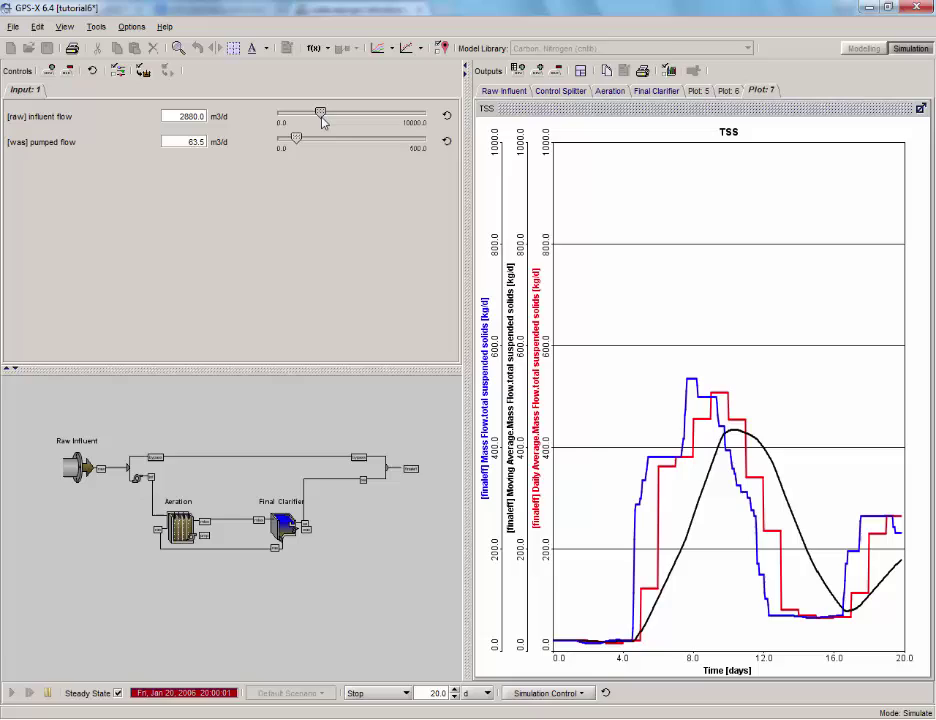